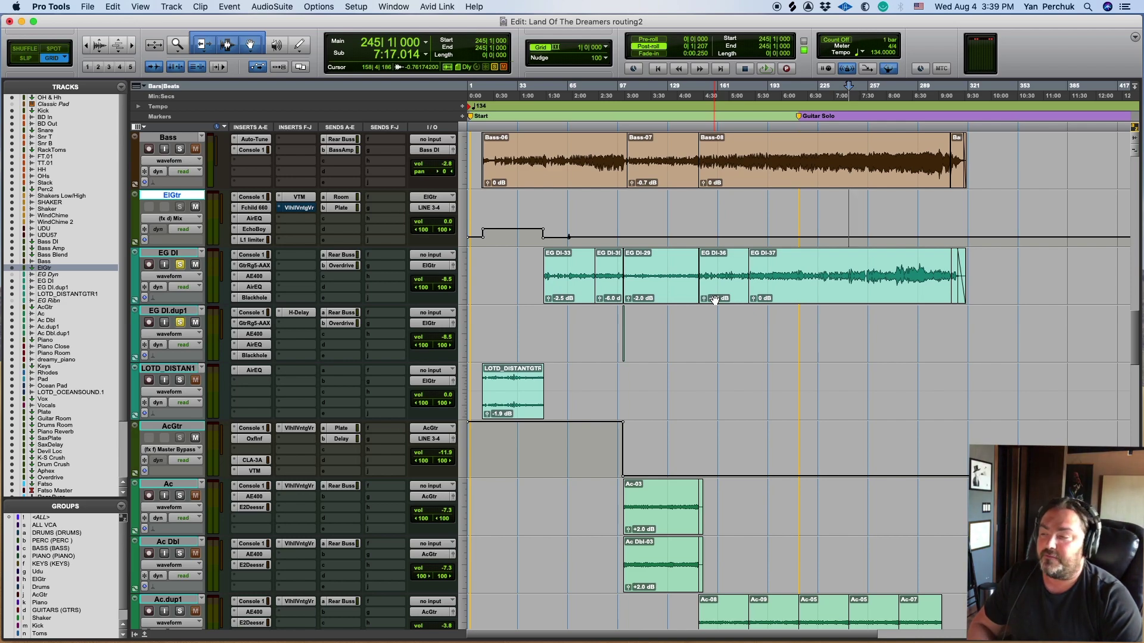
Select the EG DI track and open its Console 1 insert with the SSL 4000 E strip.
scroll(695, 305, "down", 10)
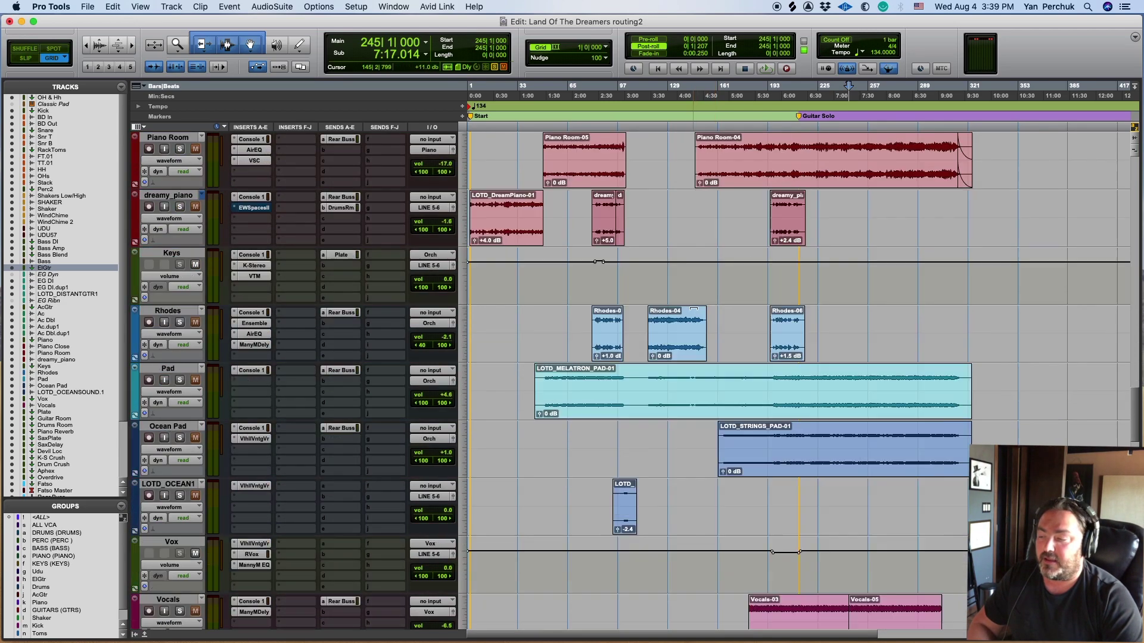
scroll(694, 308, "down", 15)
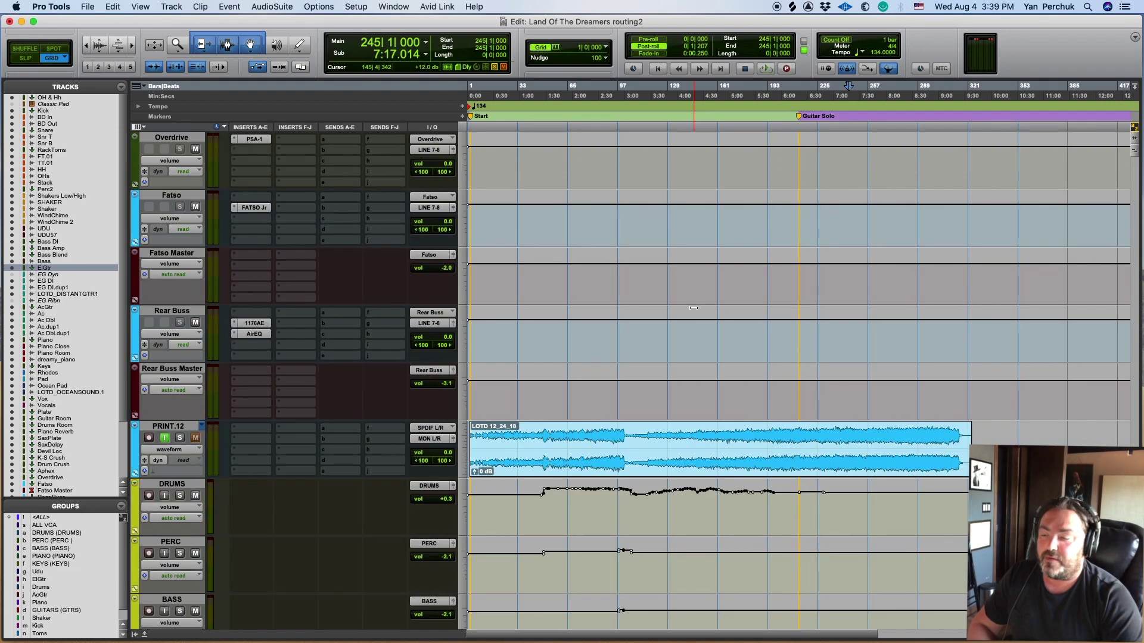
scroll(694, 307, "up", 20)
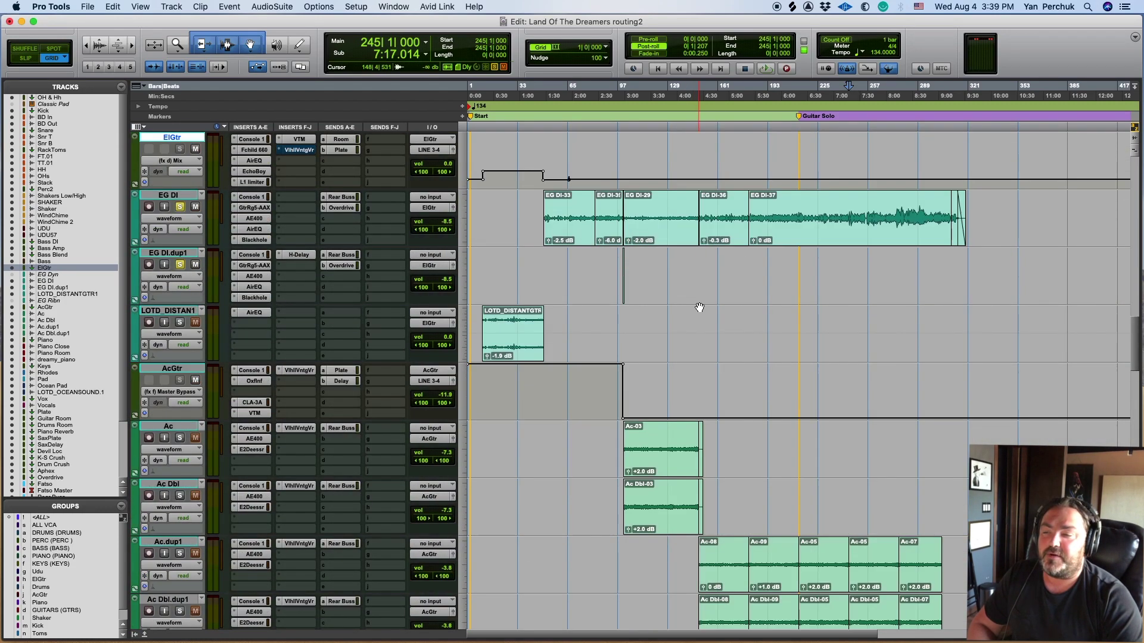
scroll(699, 305, "down", 6)
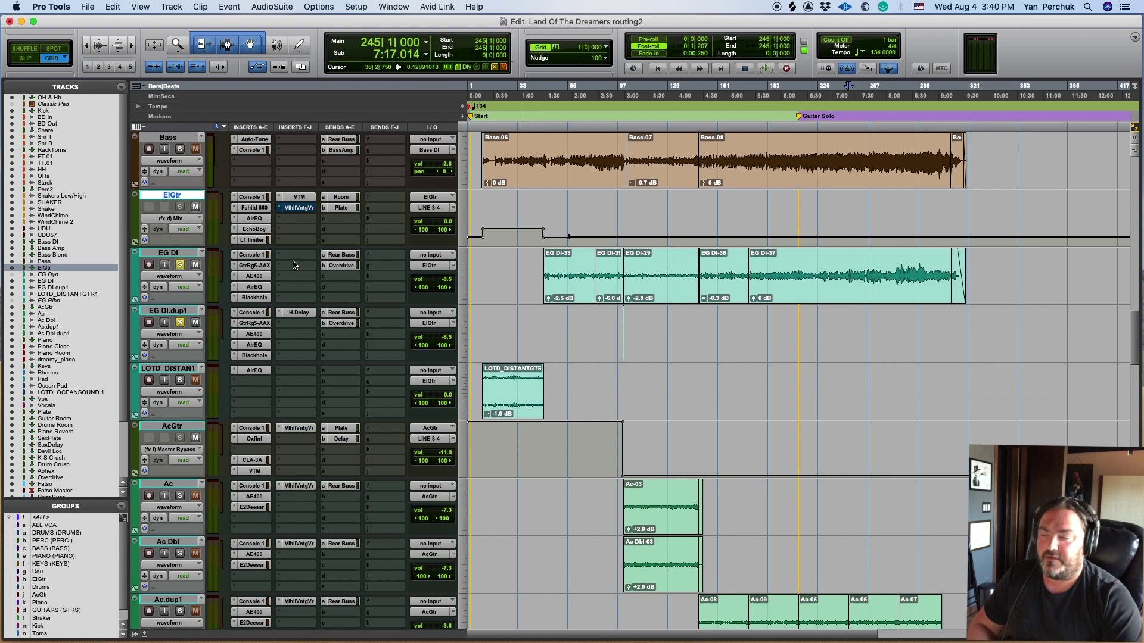
left_click(824, 266)
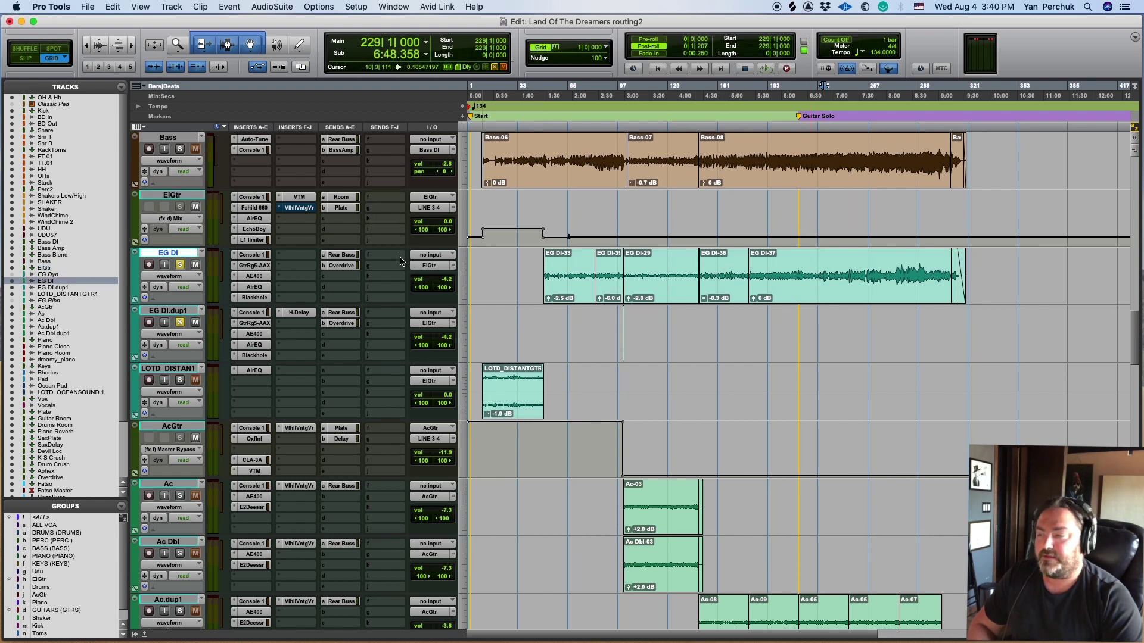
left_click(253, 255)
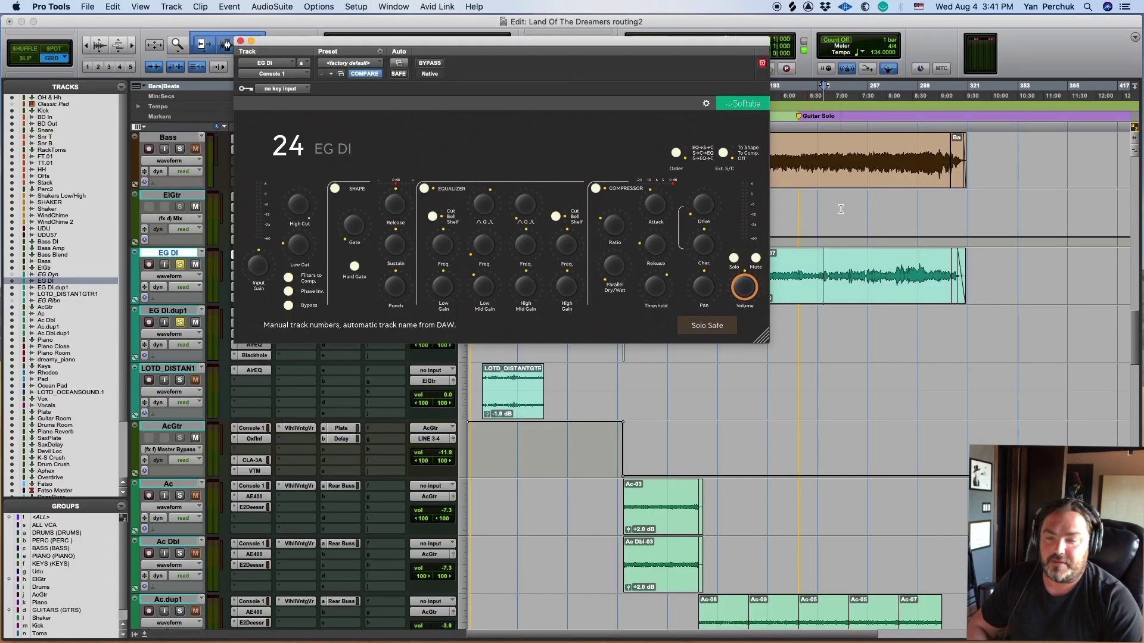
Select the EG DI track and unsolo the EG DI.dup1 track.
left_click(840, 209)
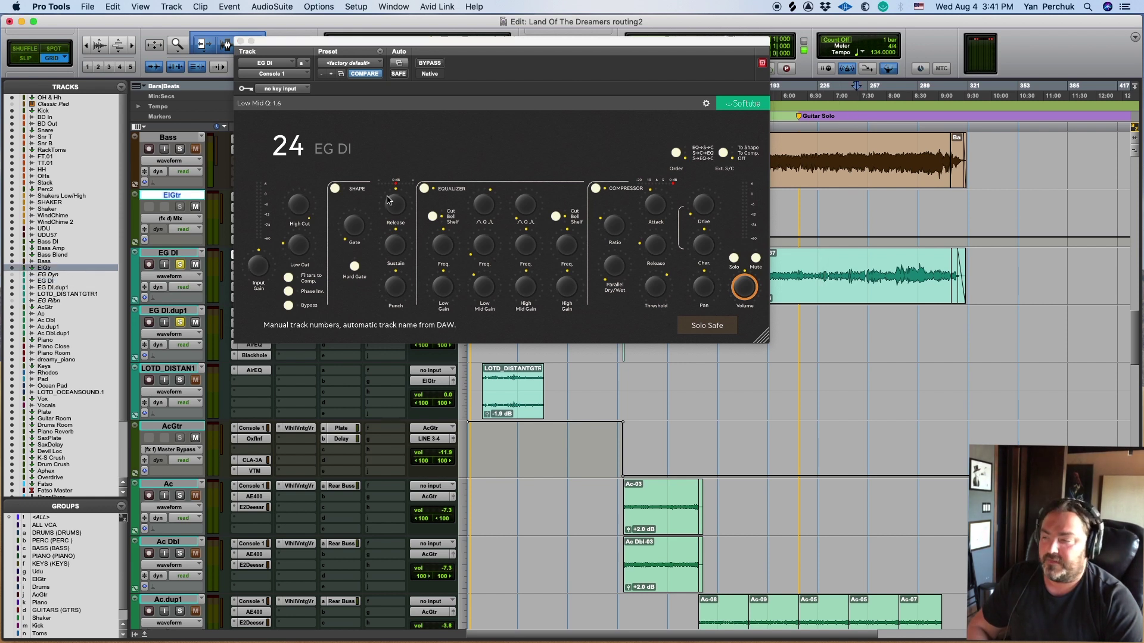
left_click(179, 253)
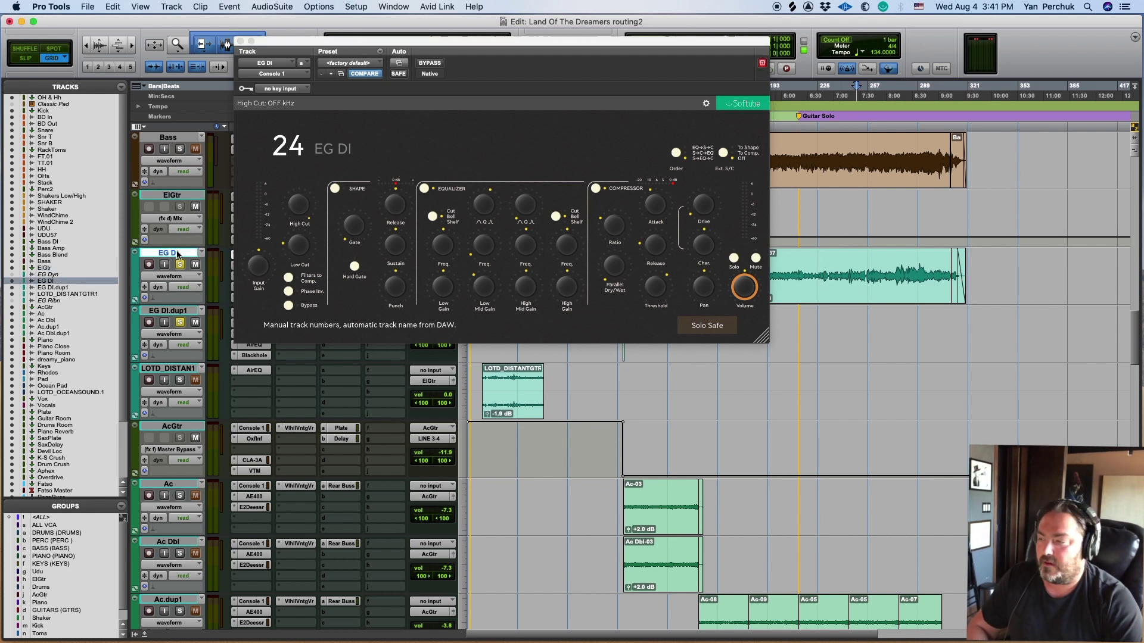
left_click(180, 322)
Play back EG DI with Console 1 bypassed and re-enabled, then stop and close the plugin.
key("space")
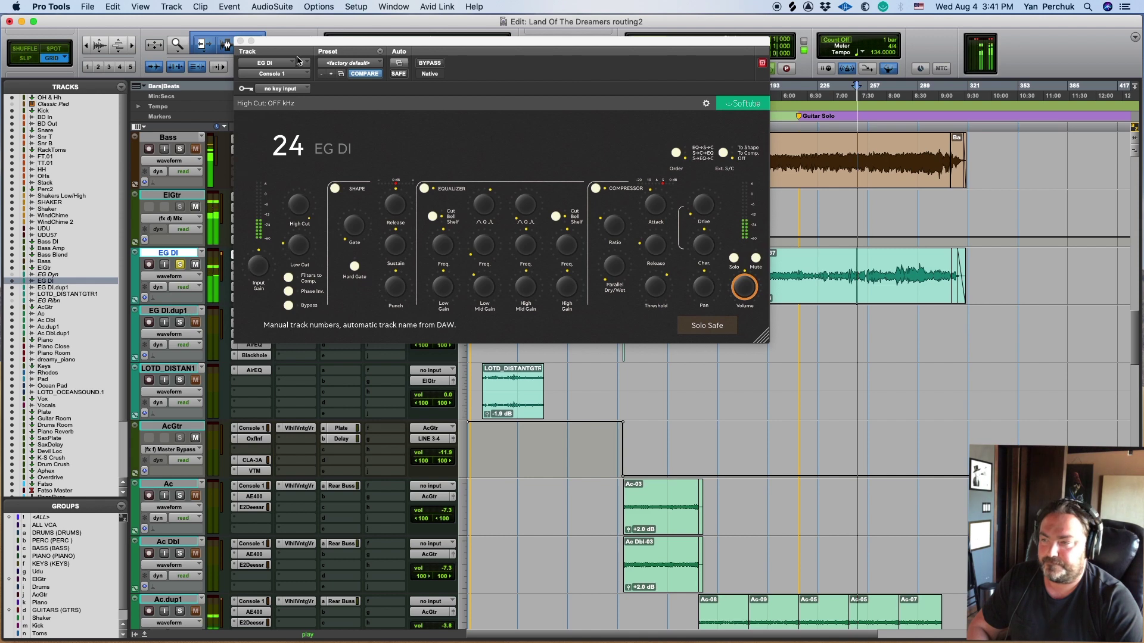
left_click_drag(310, 44, 464, 89)
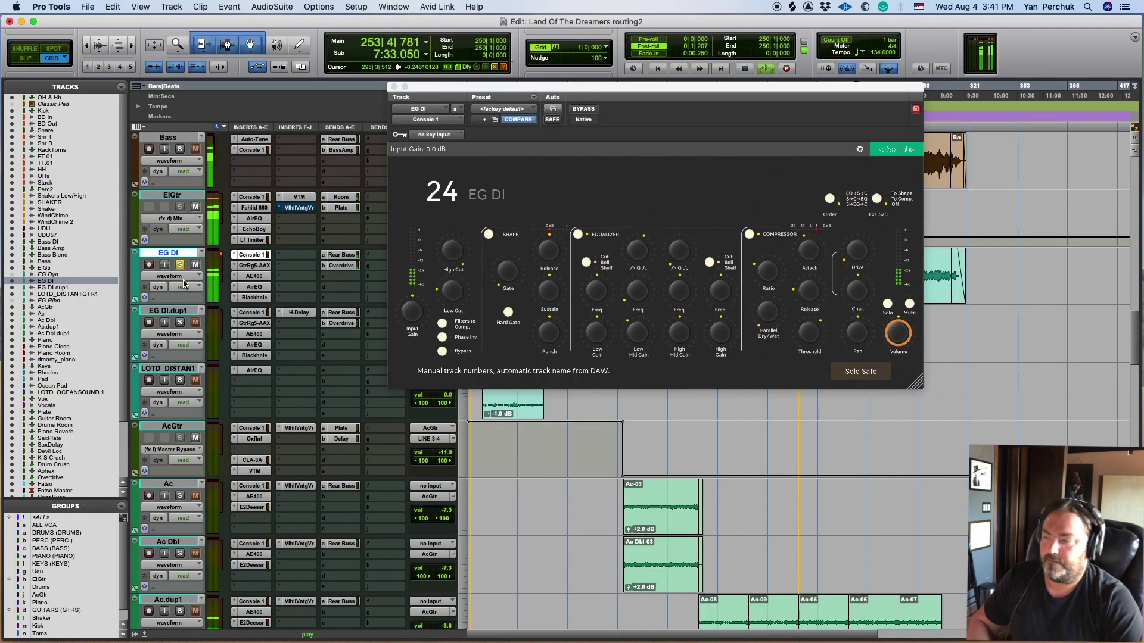
left_click(583, 109)
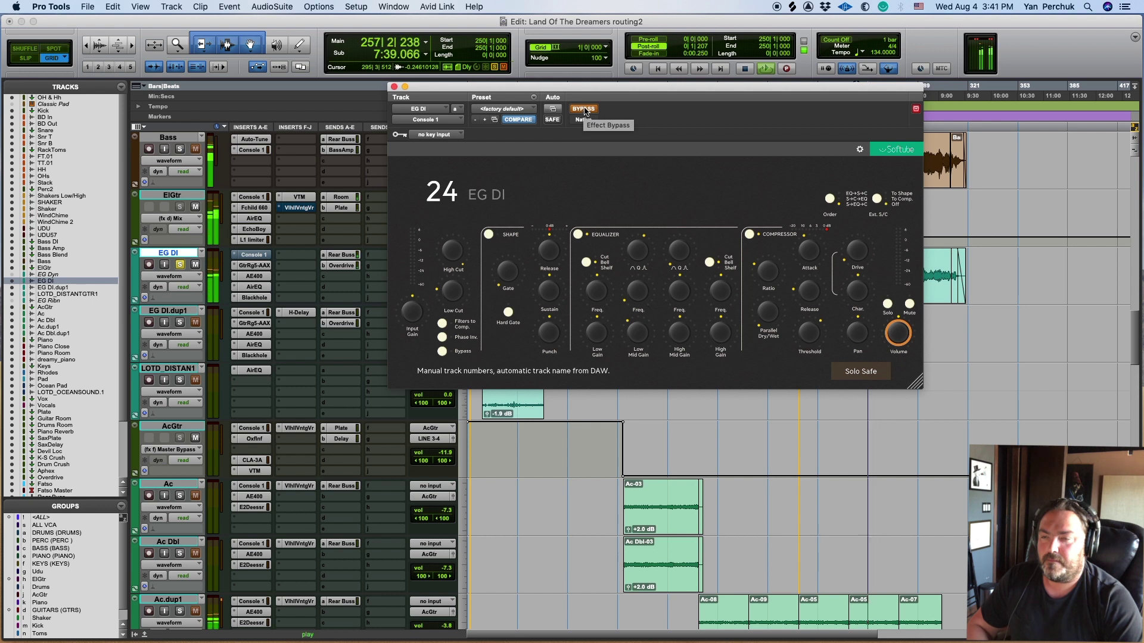
left_click(584, 110)
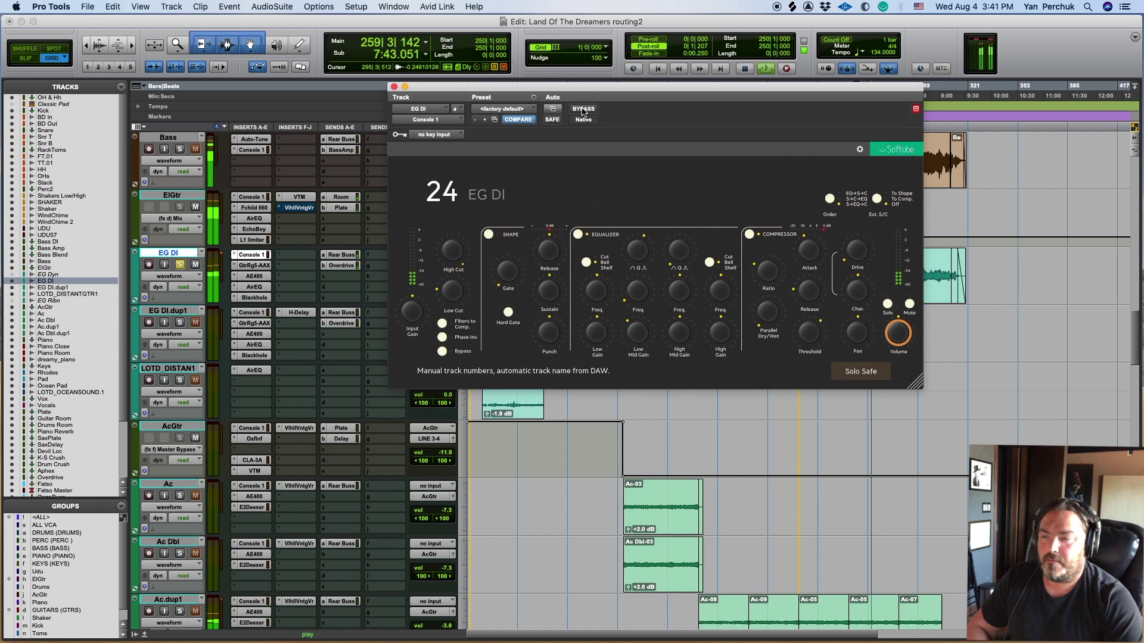
key("space")
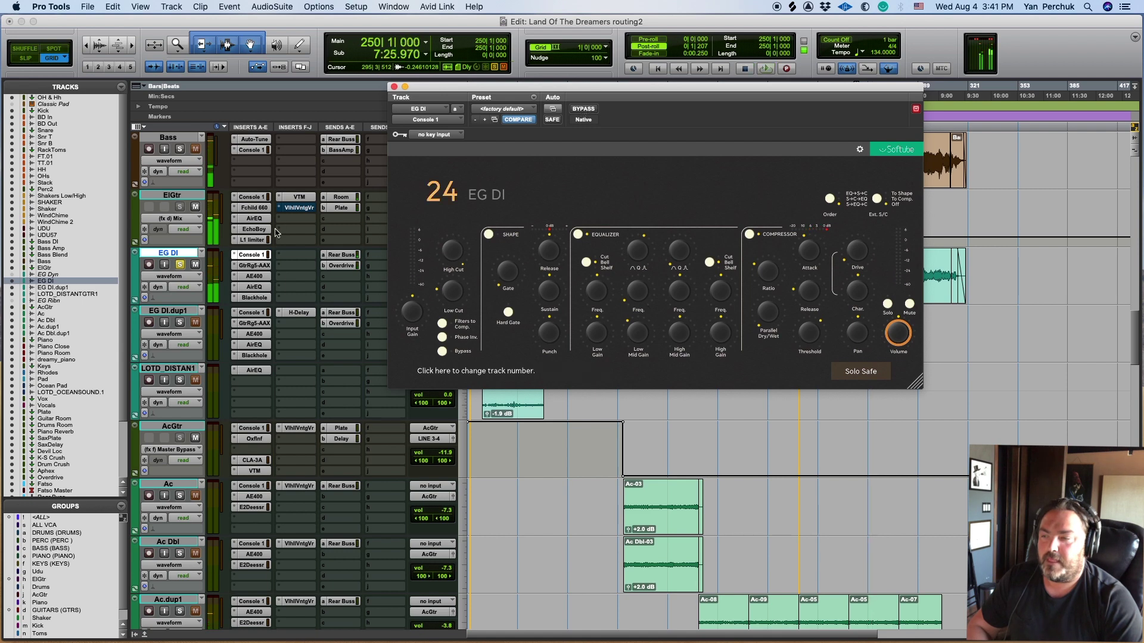
left_click(394, 86)
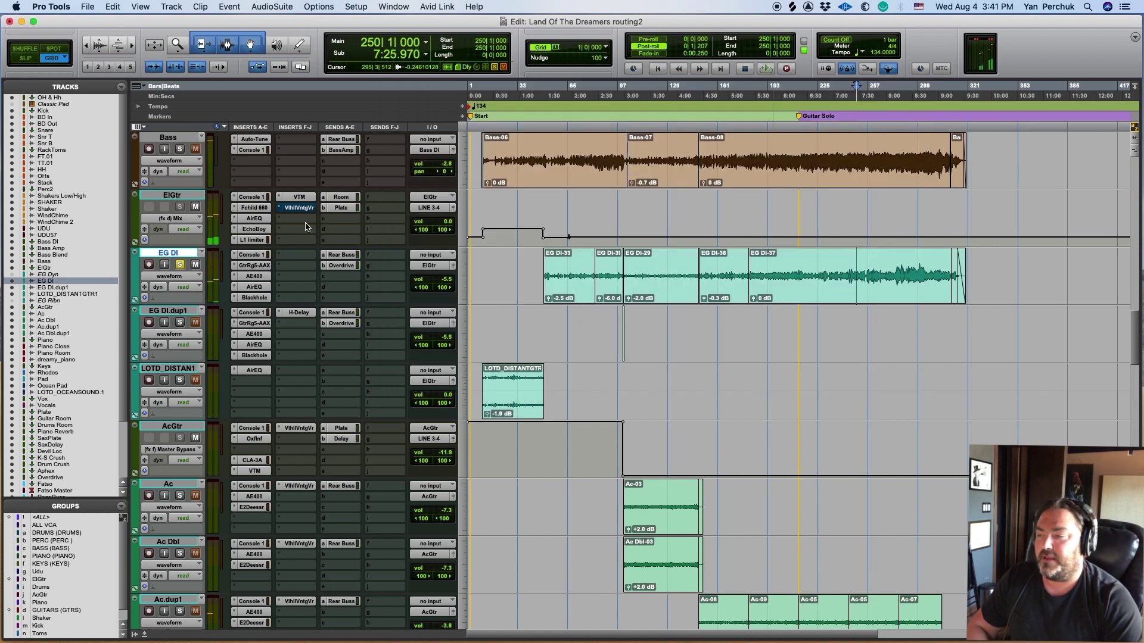
left_click(256, 266)
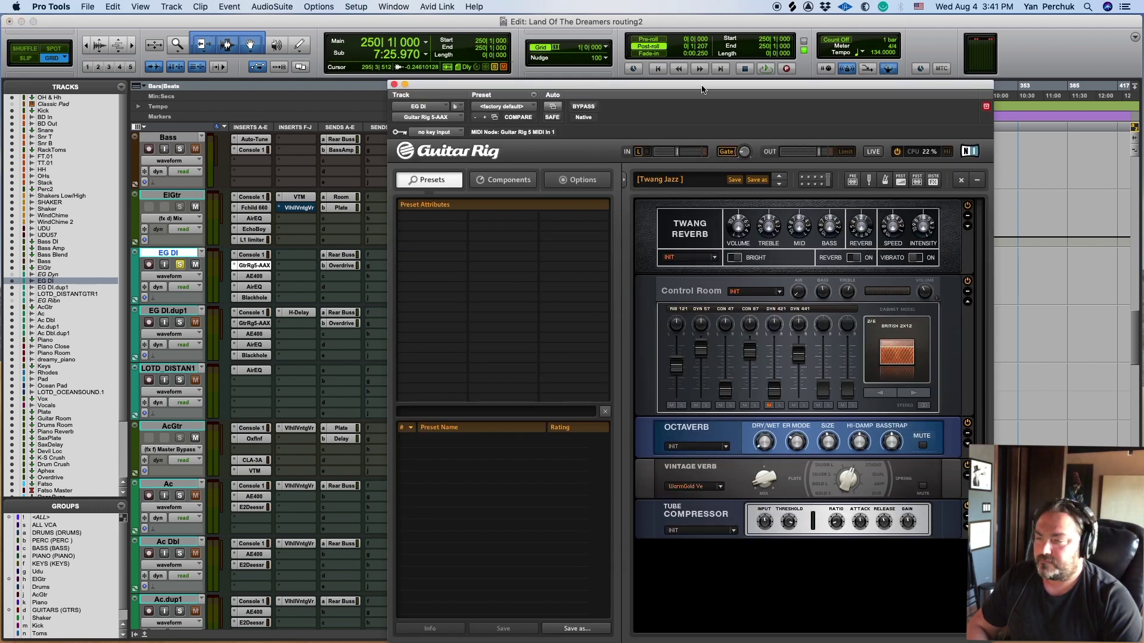
left_click_drag(702, 89, 351, 53)
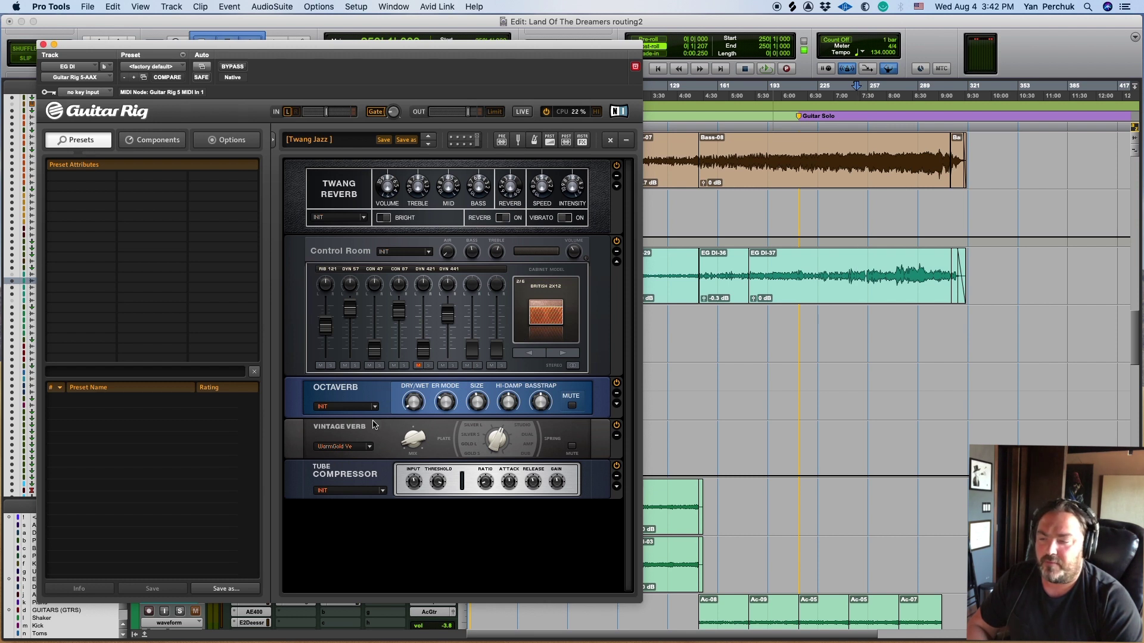
Play EG DI from bar 196, bypassing Guitar Rig on and off twice, then stop and close it.
left_click_drag(548, 46, 603, 93)
left_click(773, 276)
key("space")
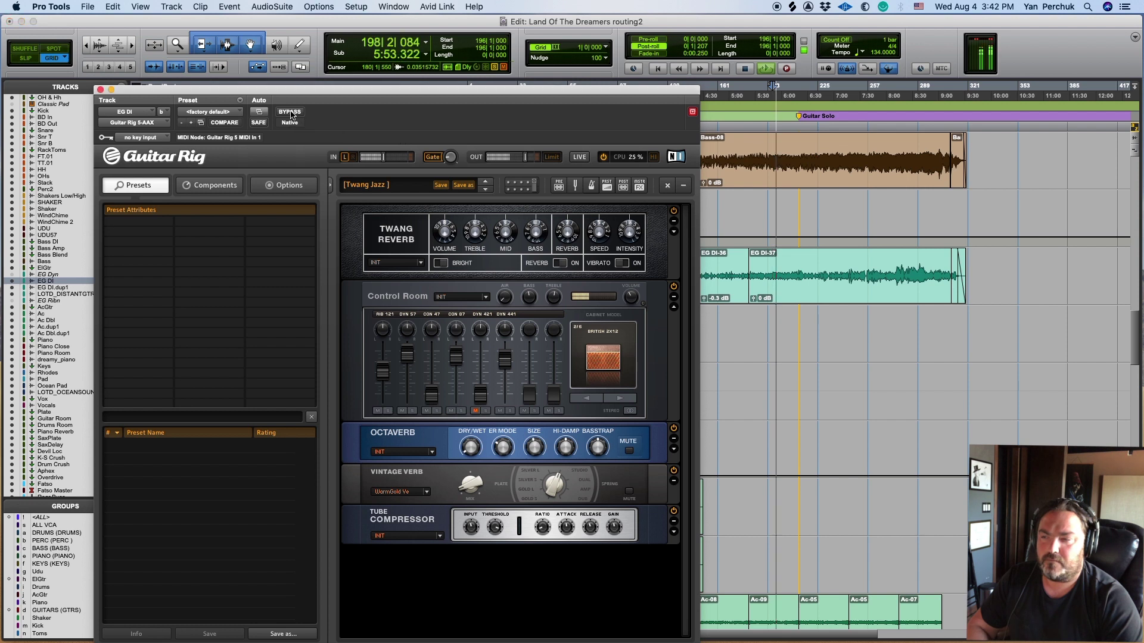
left_click(290, 113)
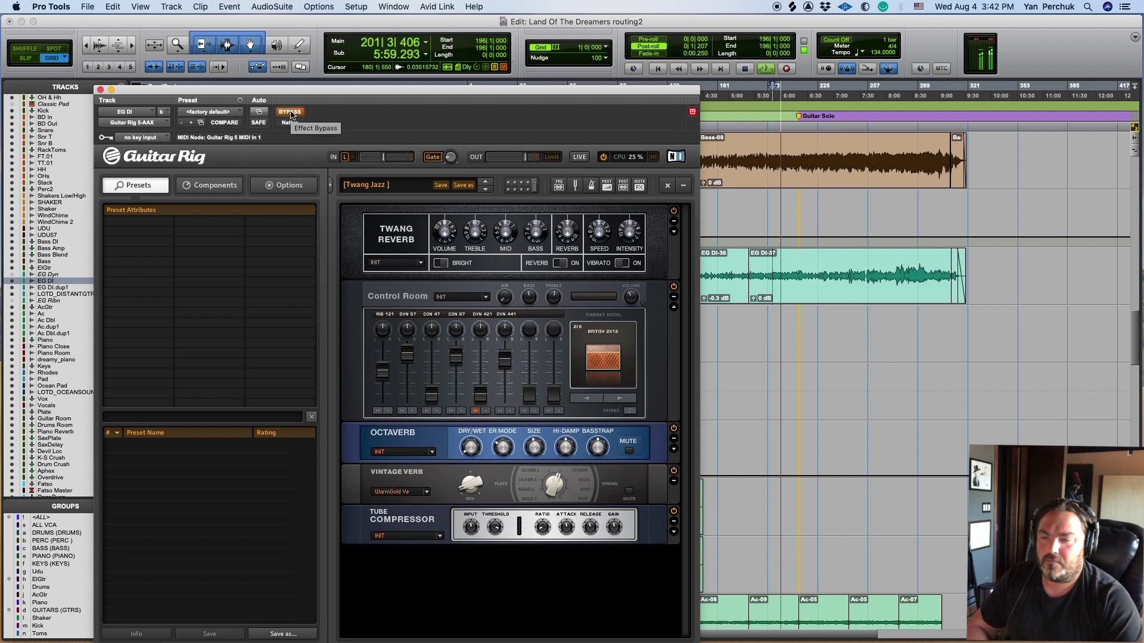
left_click(290, 113)
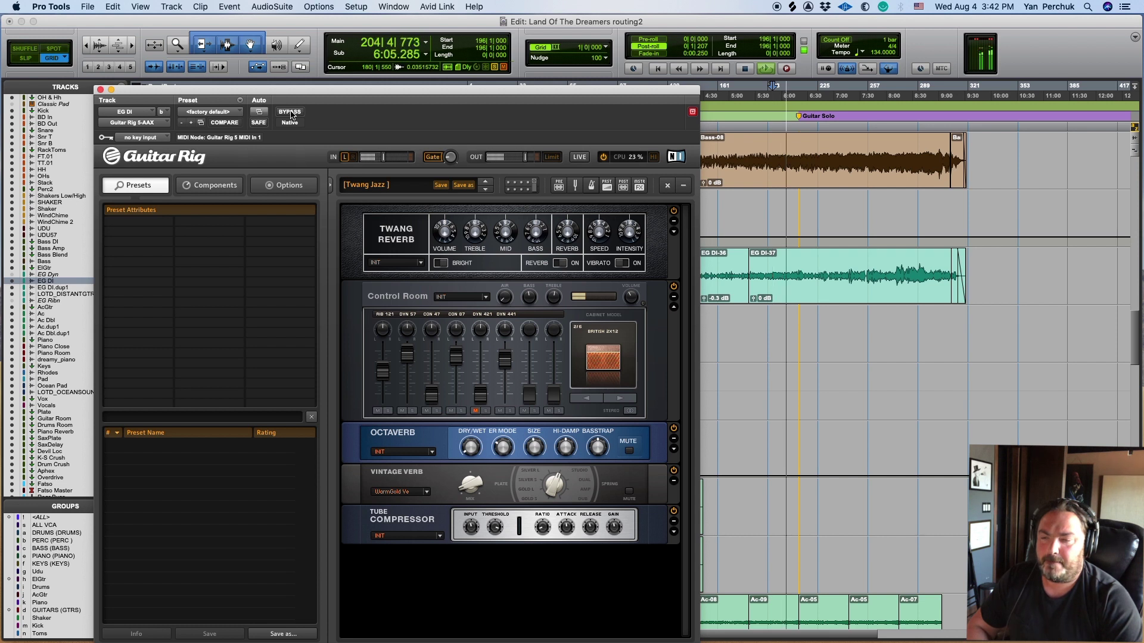
left_click(290, 112)
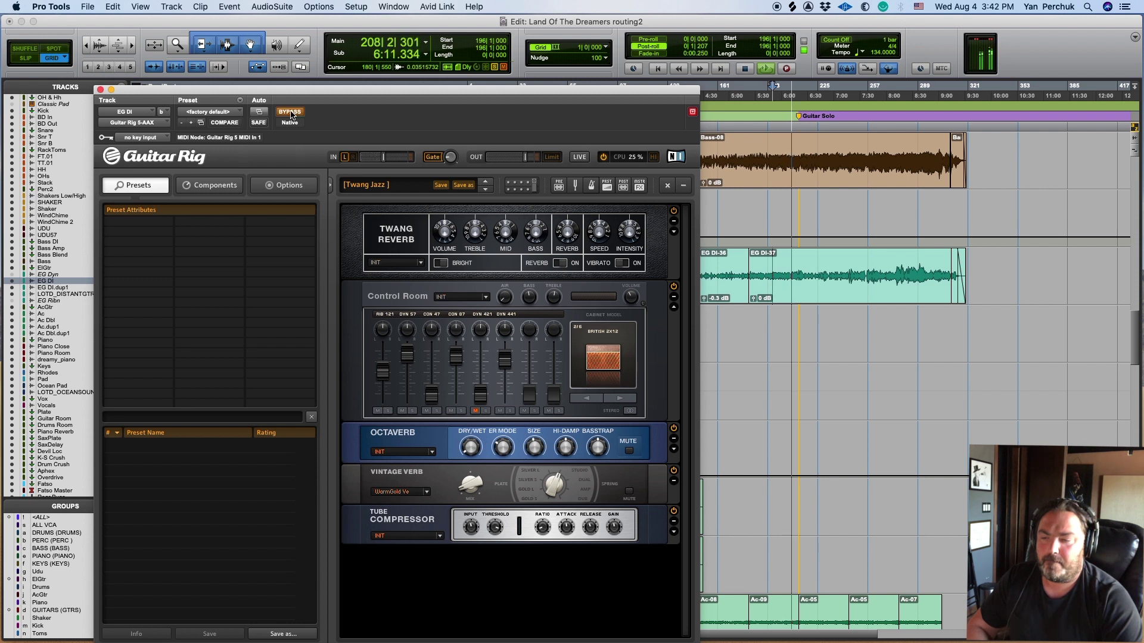
left_click(290, 112)
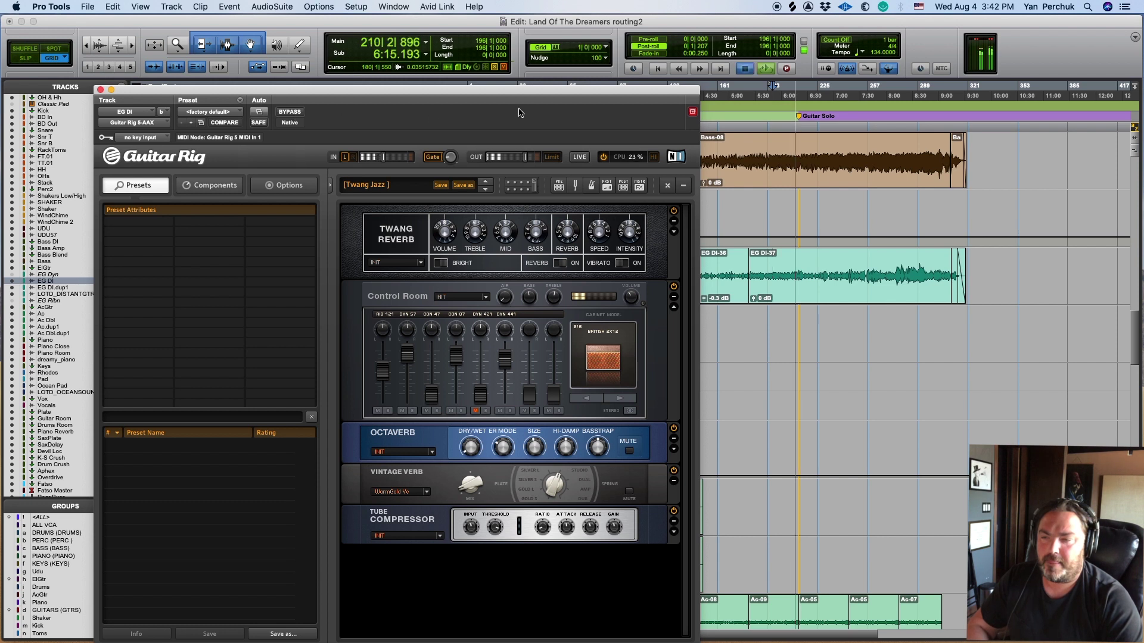
key("space")
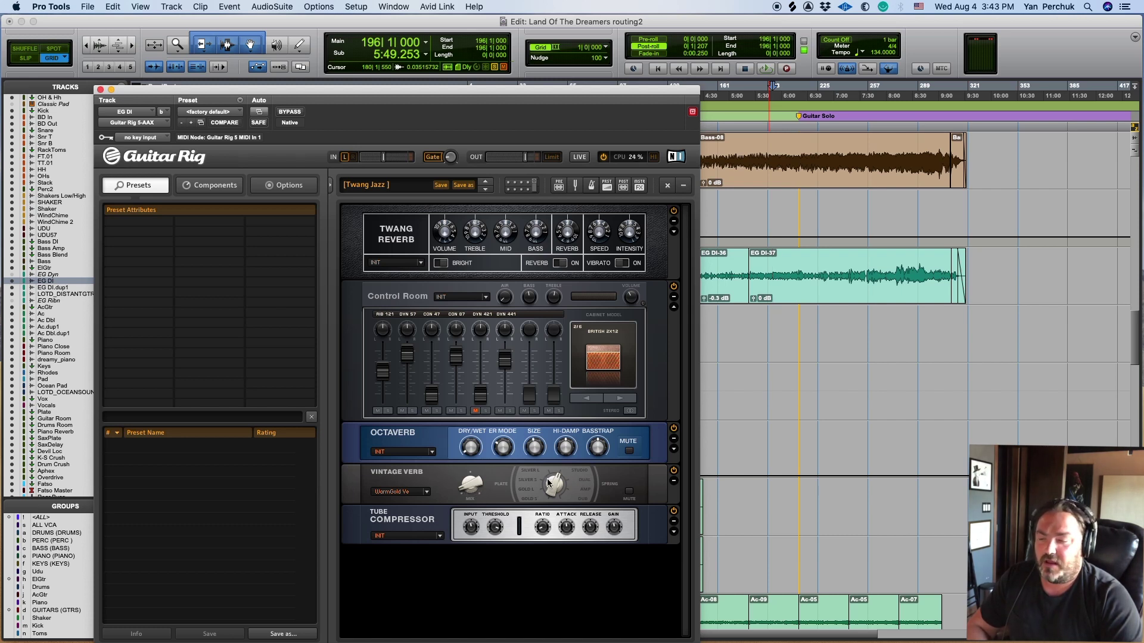
left_click(100, 90)
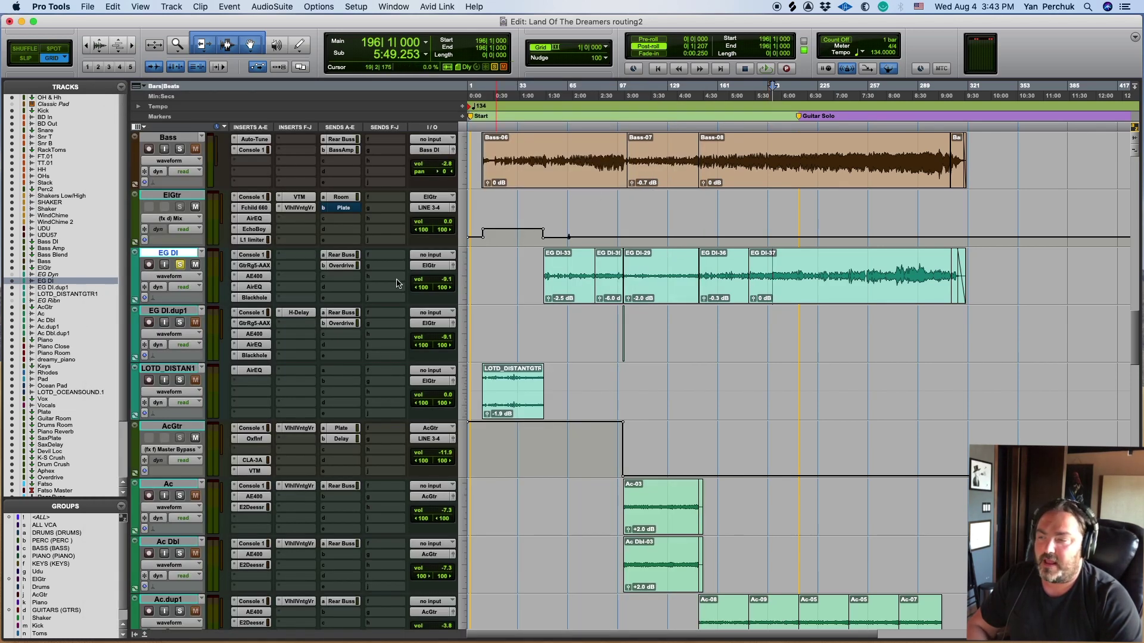
Deactivate EG DI's Overdrive send and briefly play the guitar without it.
scroll(384, 322, "up", 2)
scroll(387, 324, "down", 3)
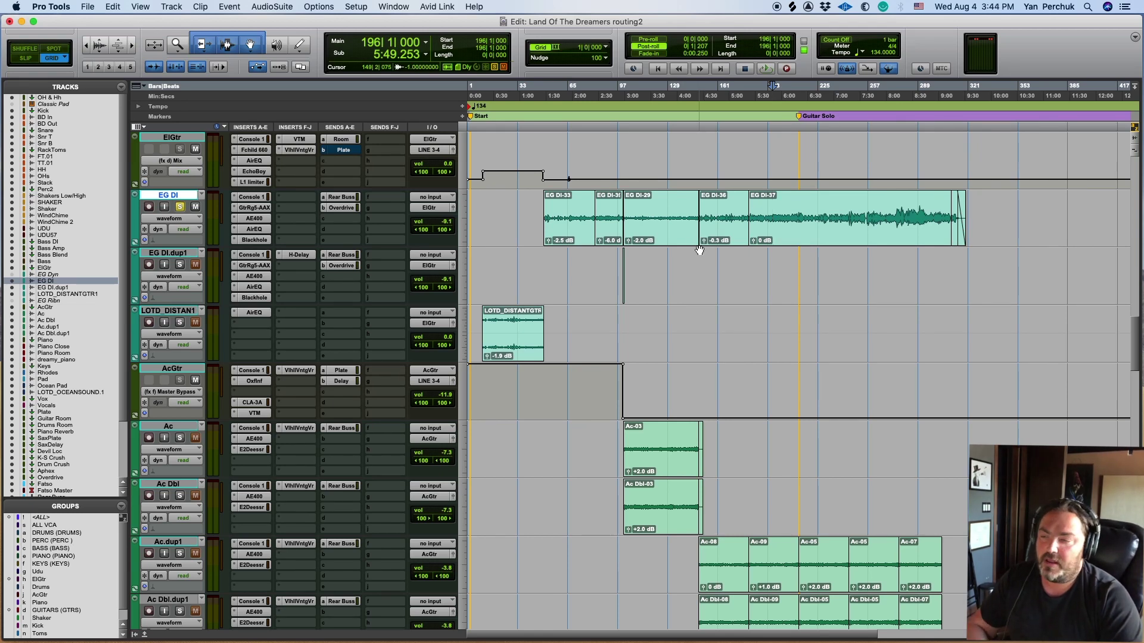
scroll(607, 306, "down", 10)
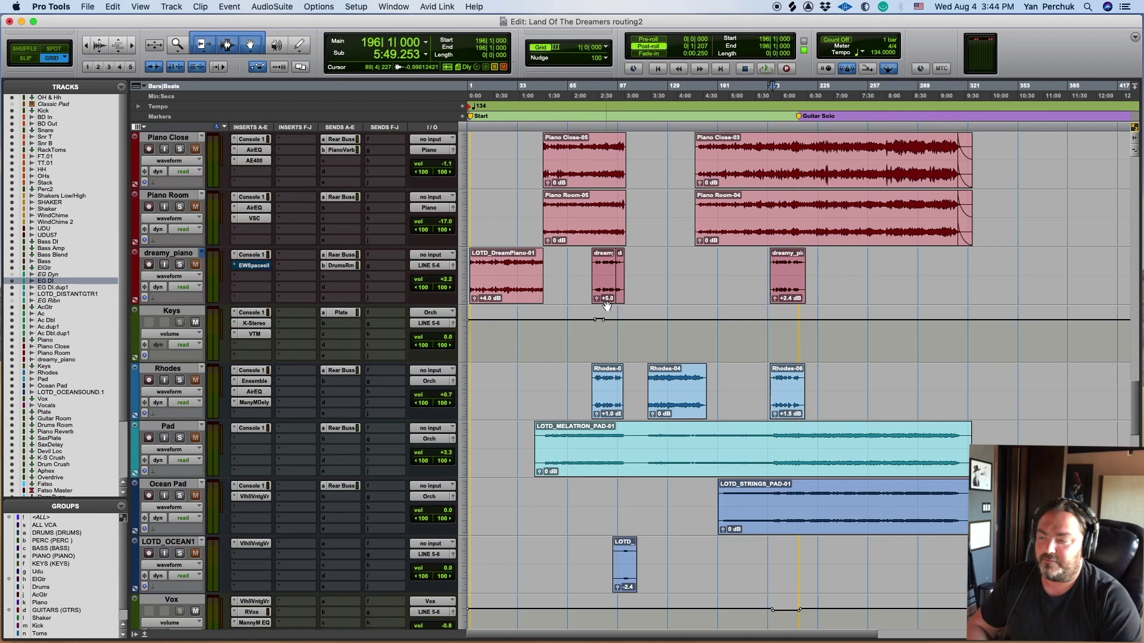
scroll(608, 307, "down", 8)
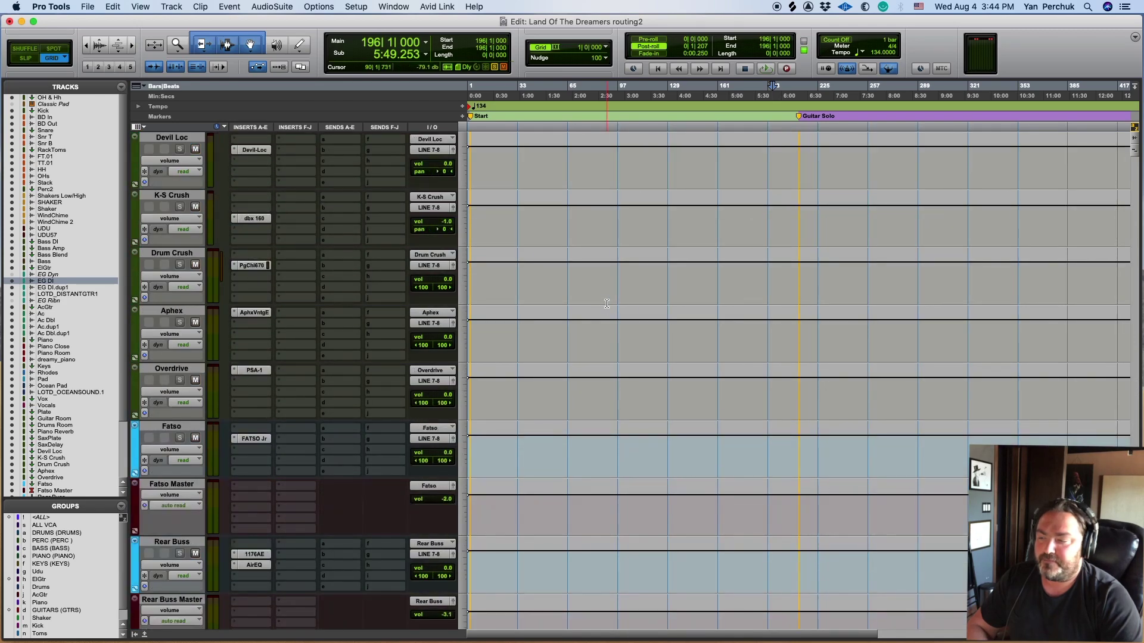
scroll(572, 311, "up", 18)
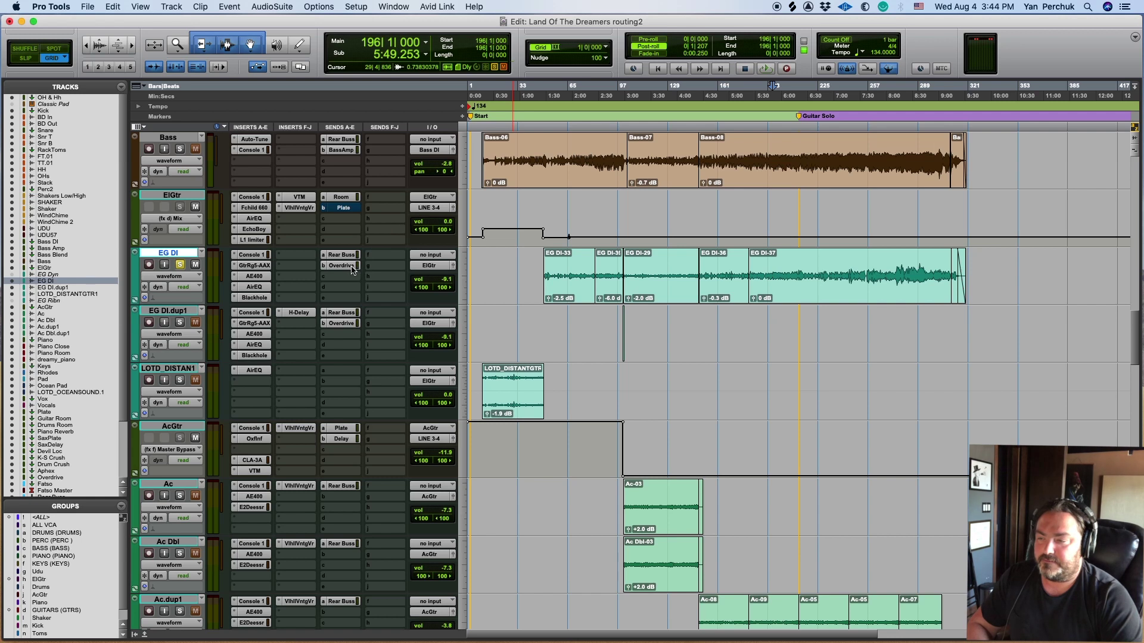
left_click(353, 270, "ctrl+super")
key("space")
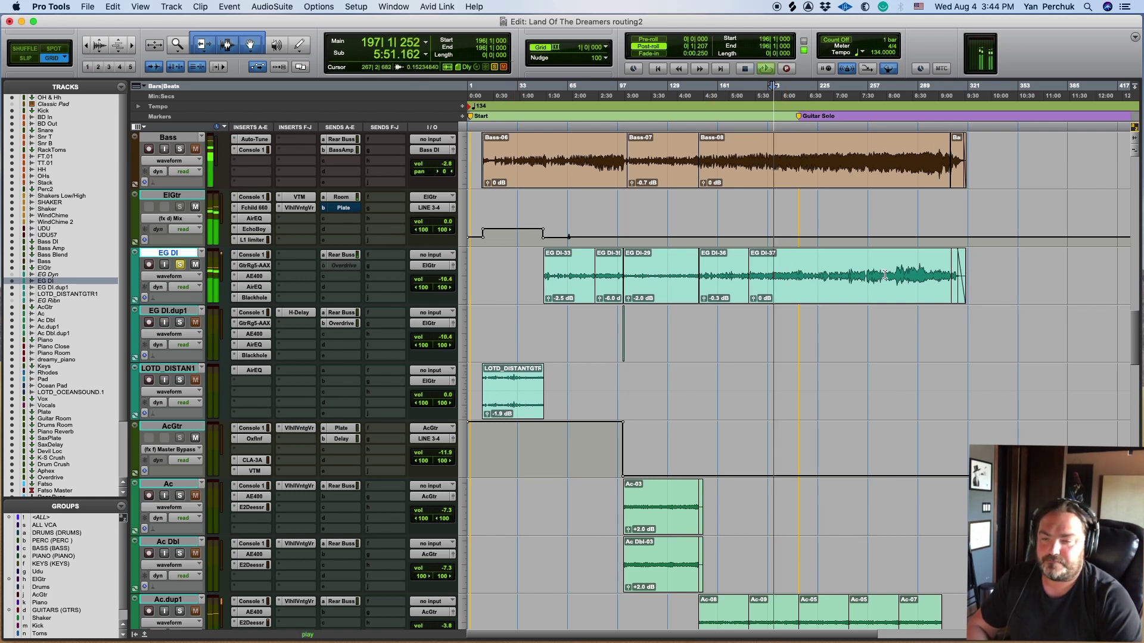
key("space")
Play from bar 282, reactivating the Overdrive send midway, then stop playback.
left_click(906, 276)
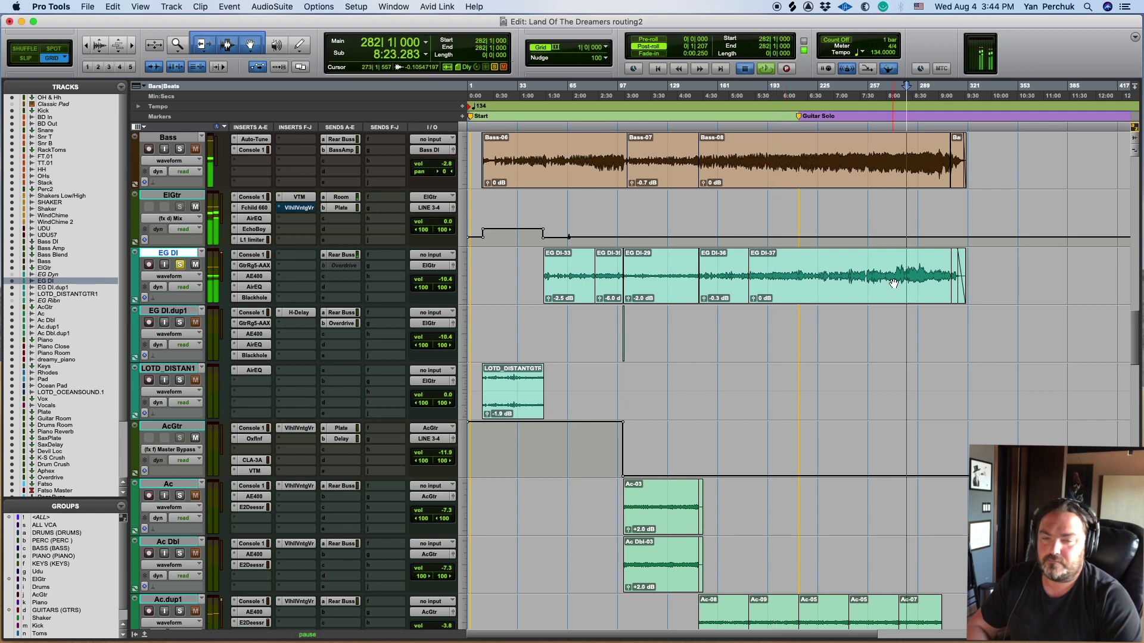
key("space")
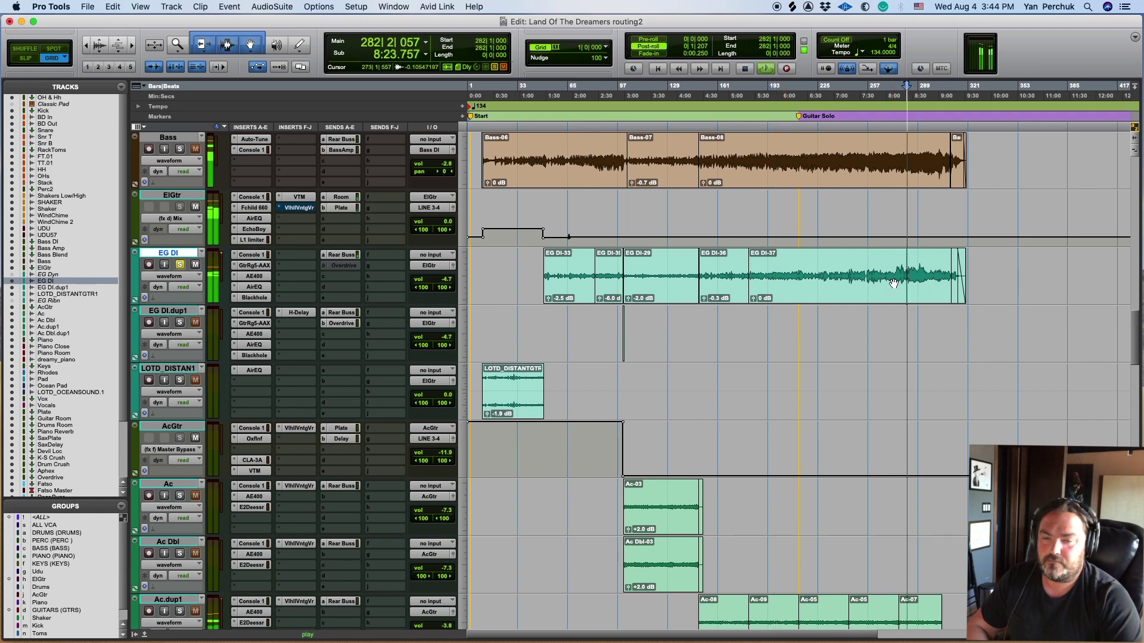
left_click(345, 267, "ctrl+super")
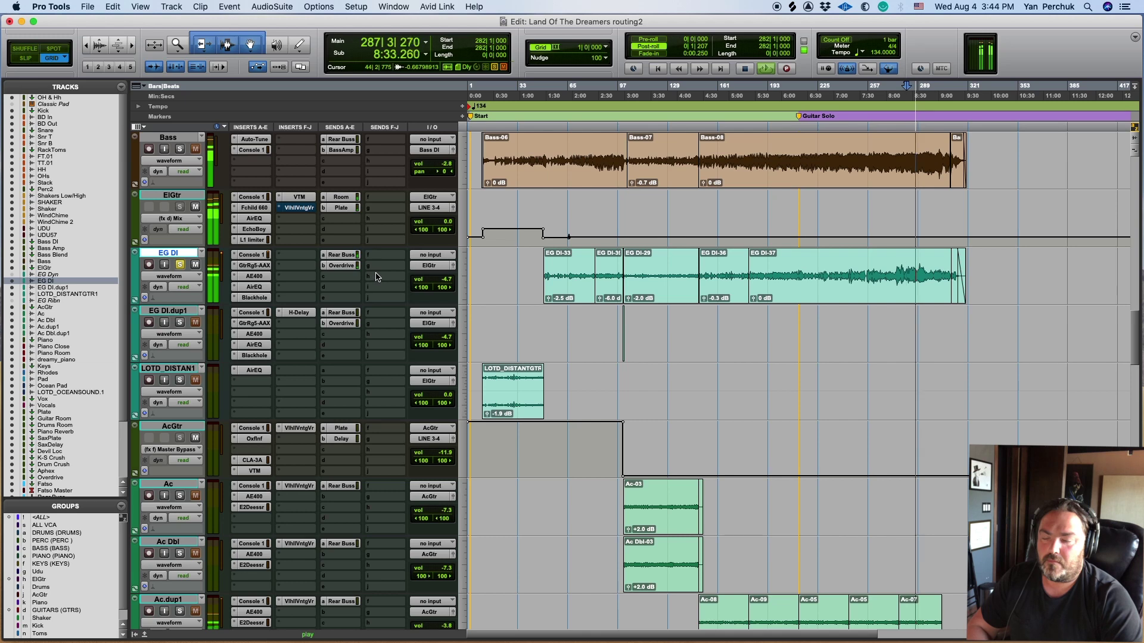
key("space")
scroll(368, 317, "down", 20)
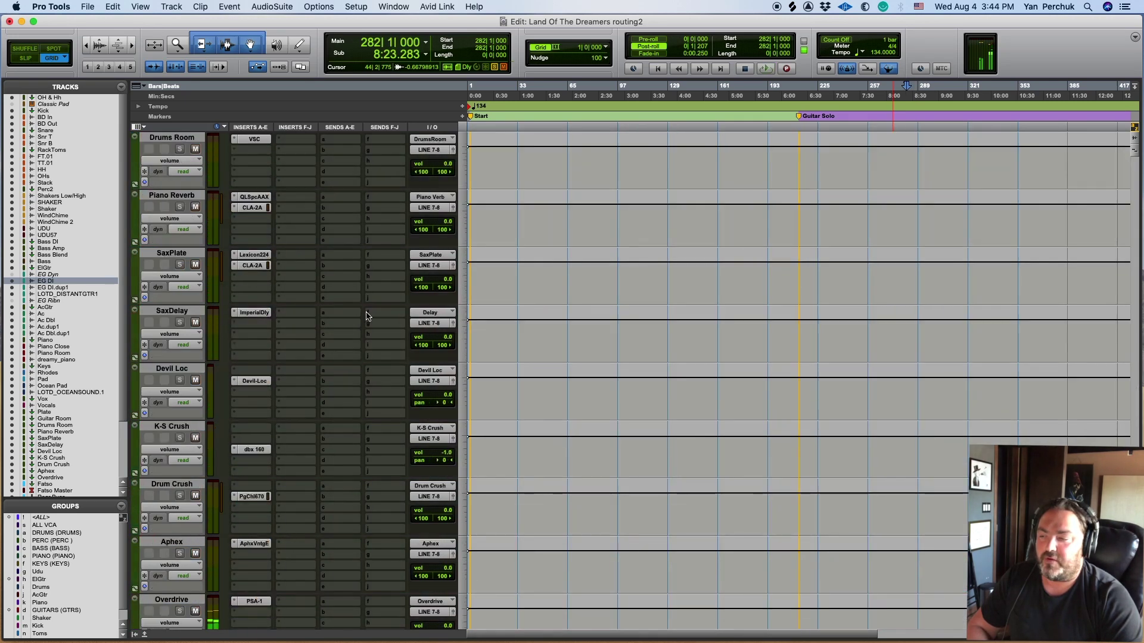
left_click(254, 312)
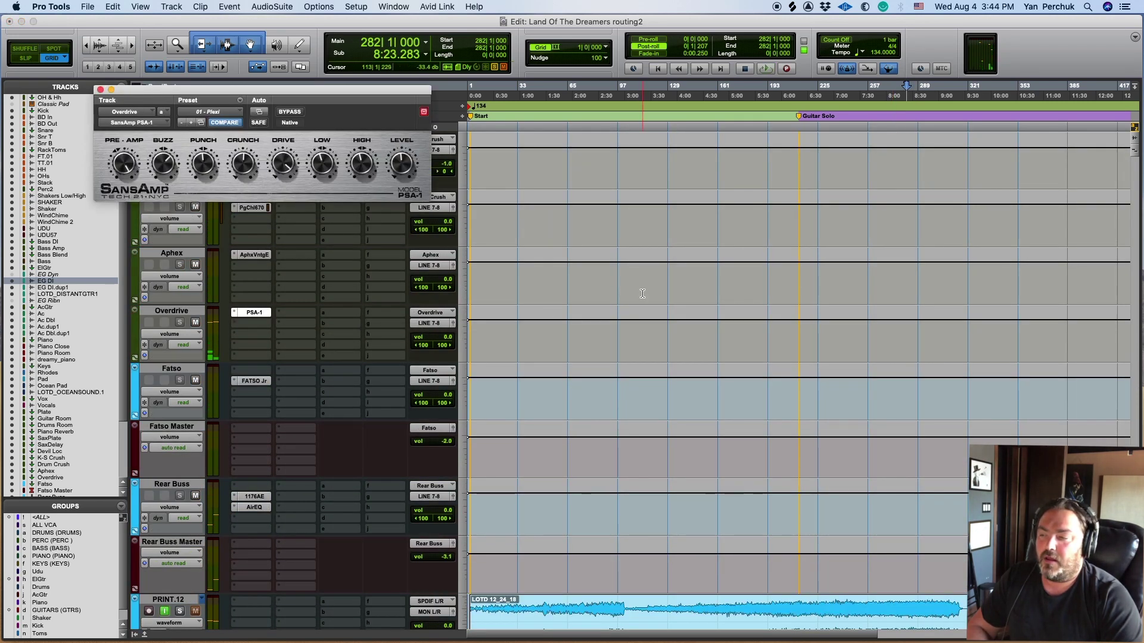
left_click_drag(320, 91, 654, 136)
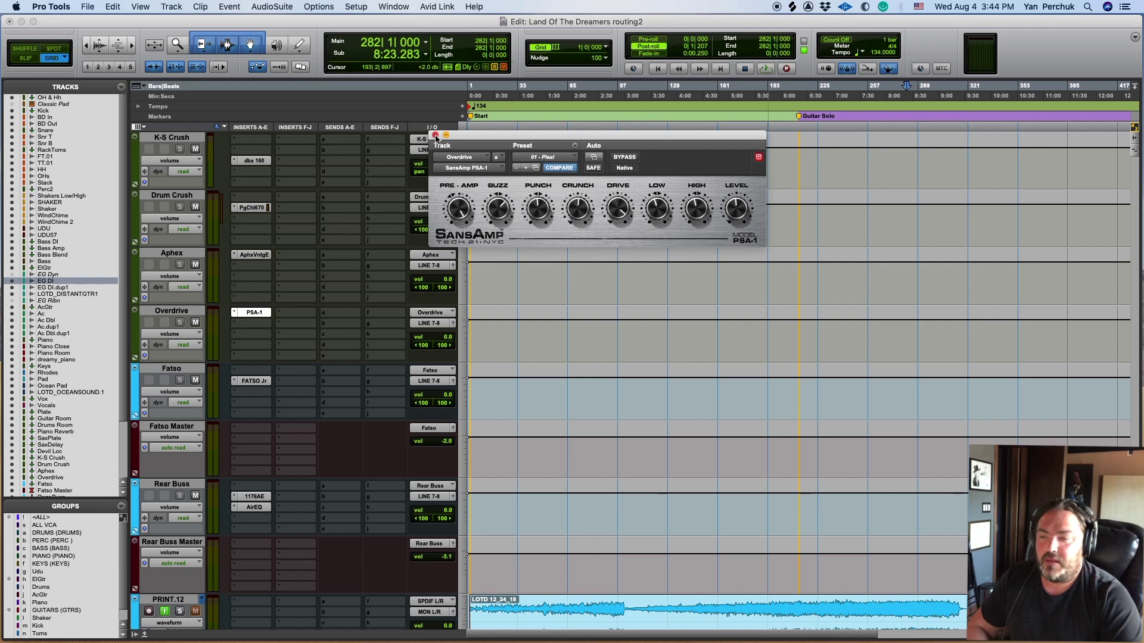
left_click(436, 137)
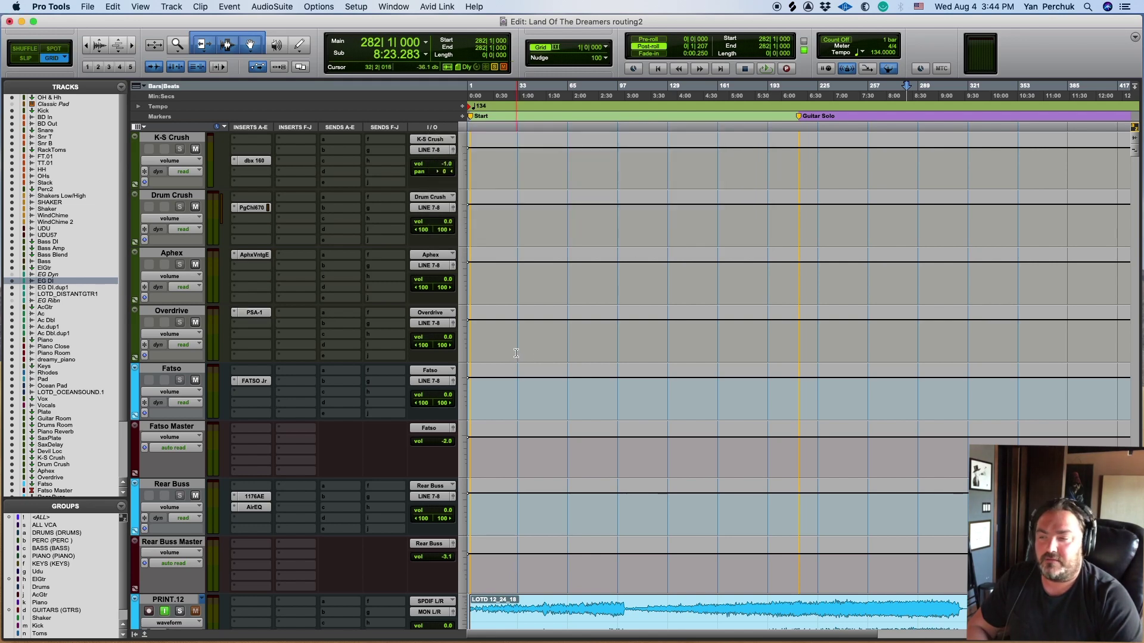
Scroll up to the EG DI track and unsolo it.
scroll(613, 372, "up", 4)
scroll(613, 372, "up", 10)
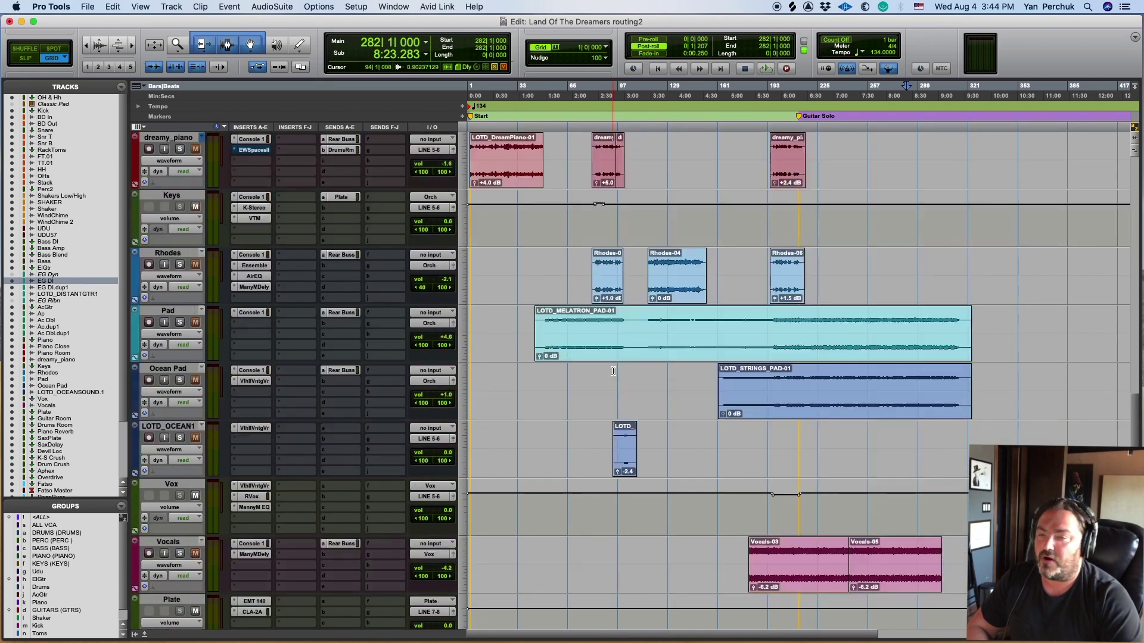
scroll(614, 373, "up", 10)
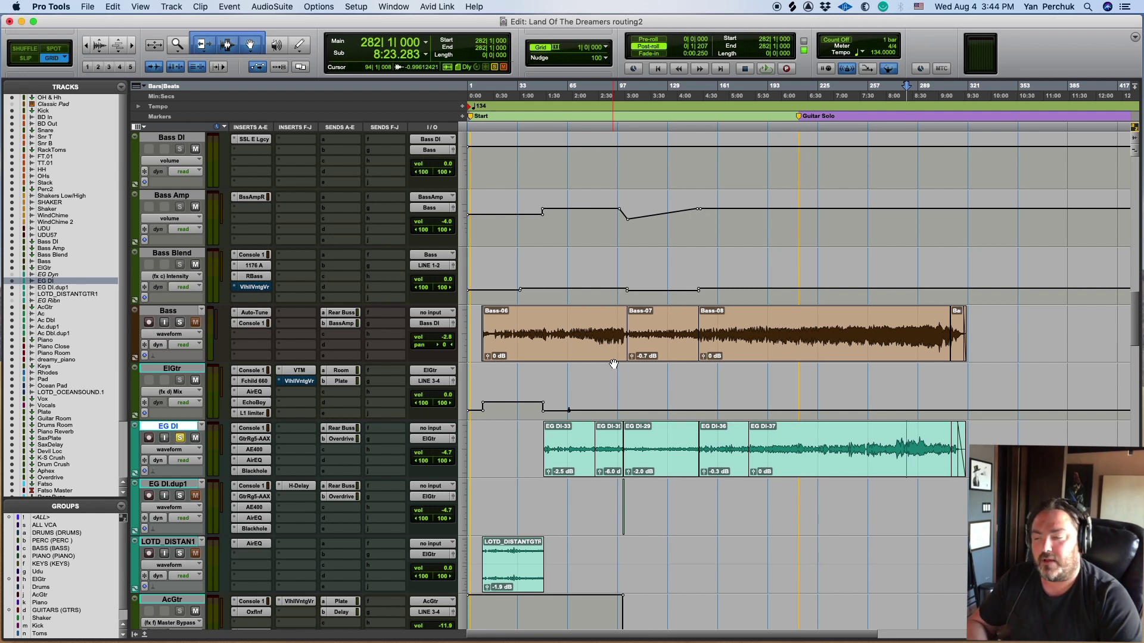
left_click(180, 438)
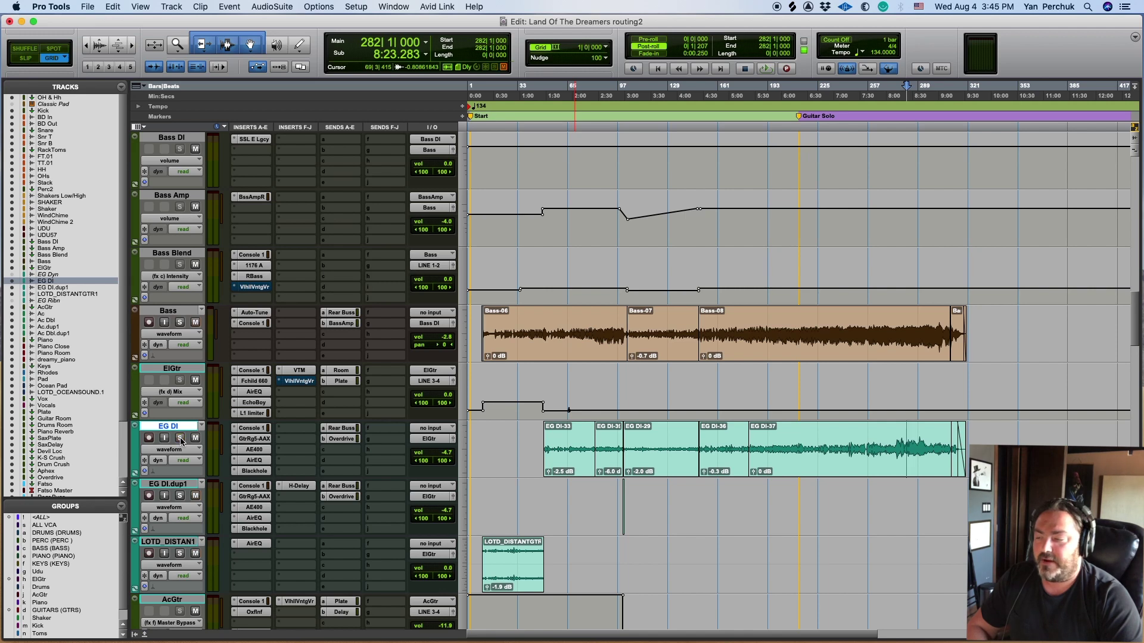
Open EG DI's AE400 EQ (bands at 80, 400, 2410, 3200 Hz) and start playback.
left_click(255, 450)
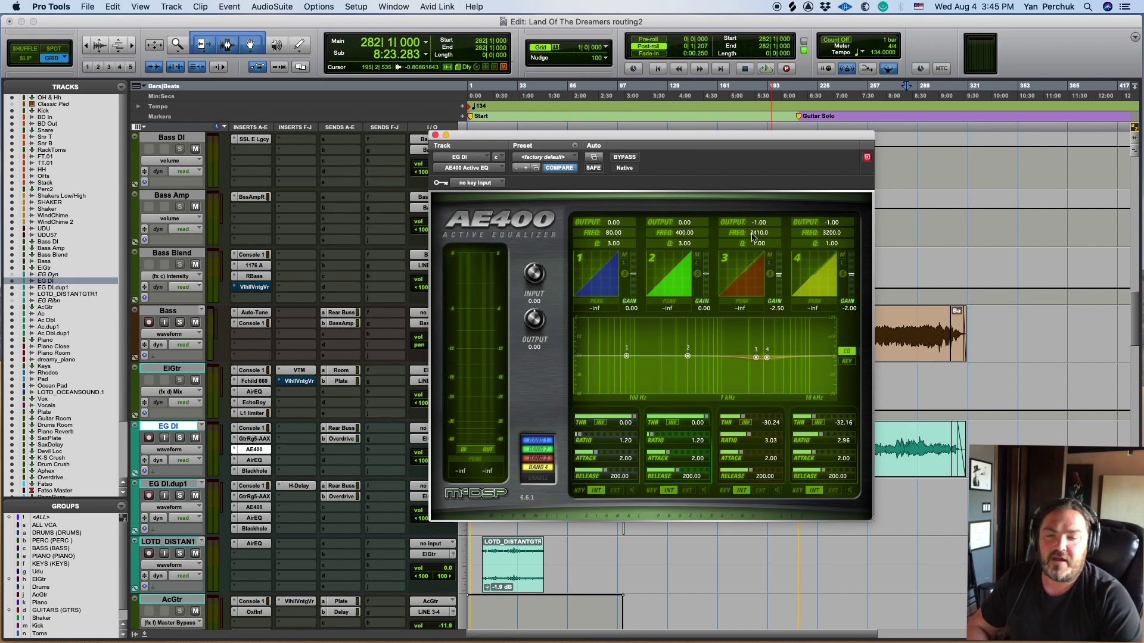
left_click_drag(696, 141, 610, 51)
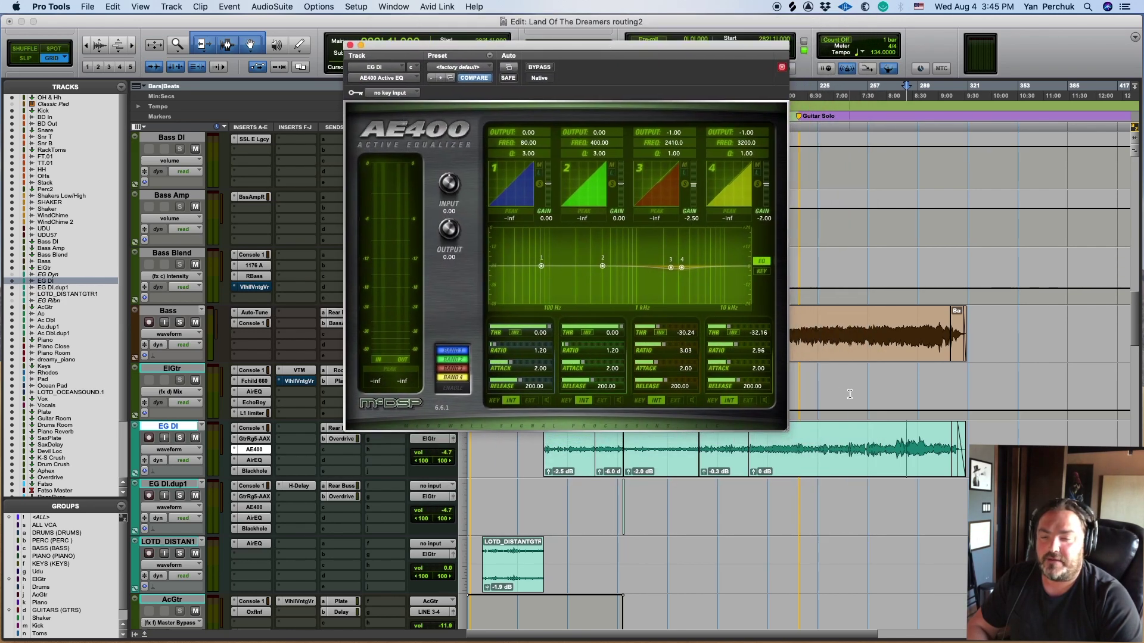
key("space")
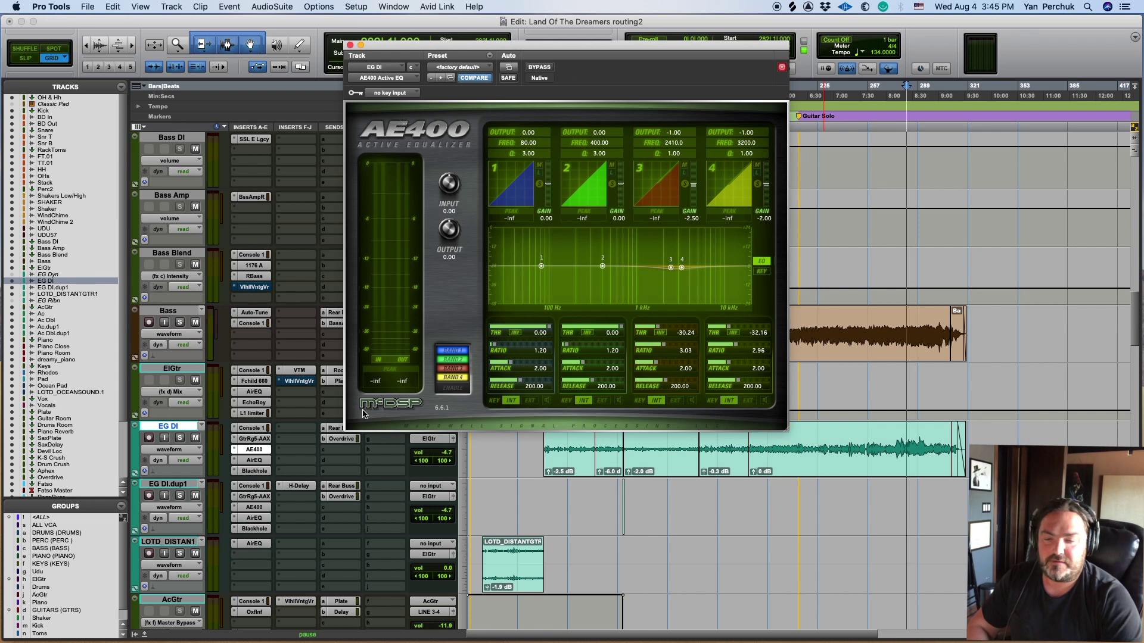
Solo EG DI and toggle the AE400 bypass on and off twice, then jump later in the song.
left_click(180, 438)
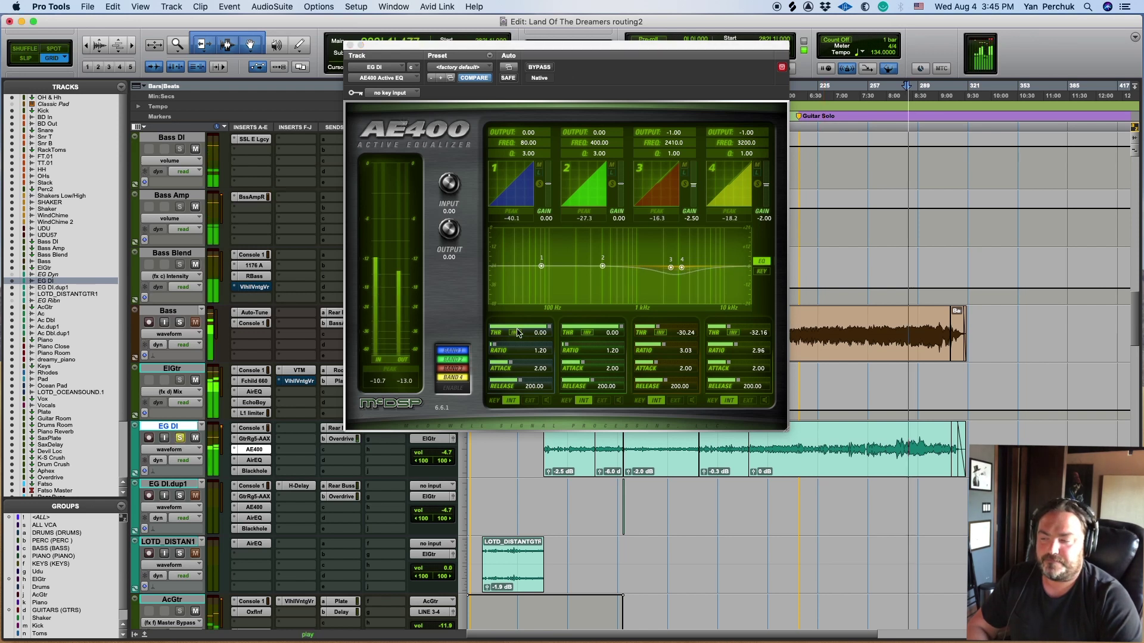
left_click(543, 69)
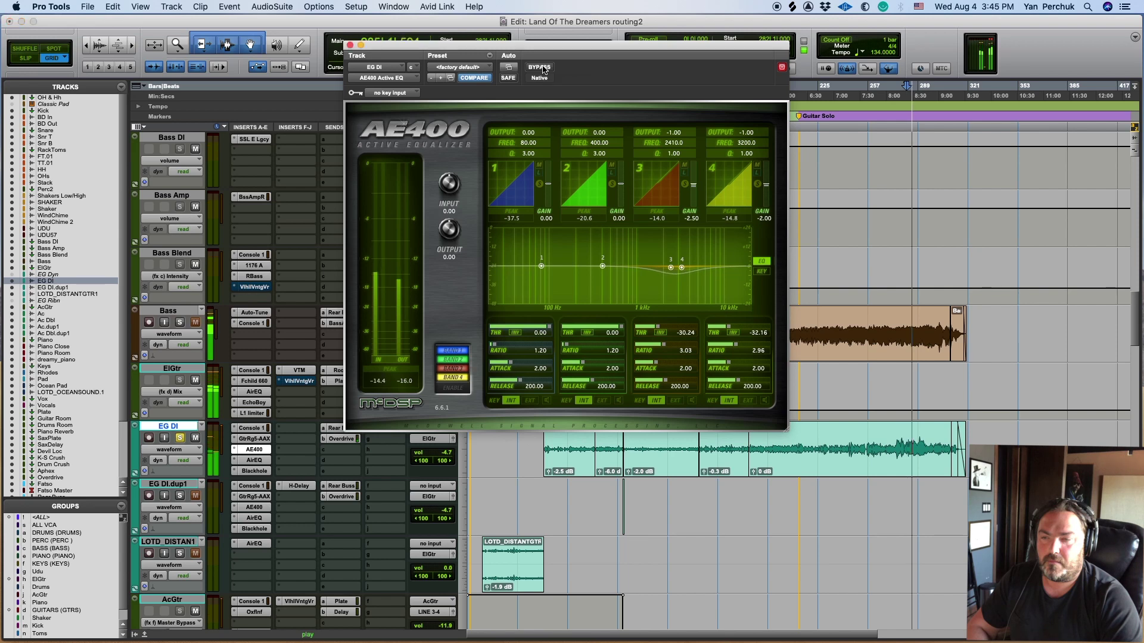
left_click(542, 70)
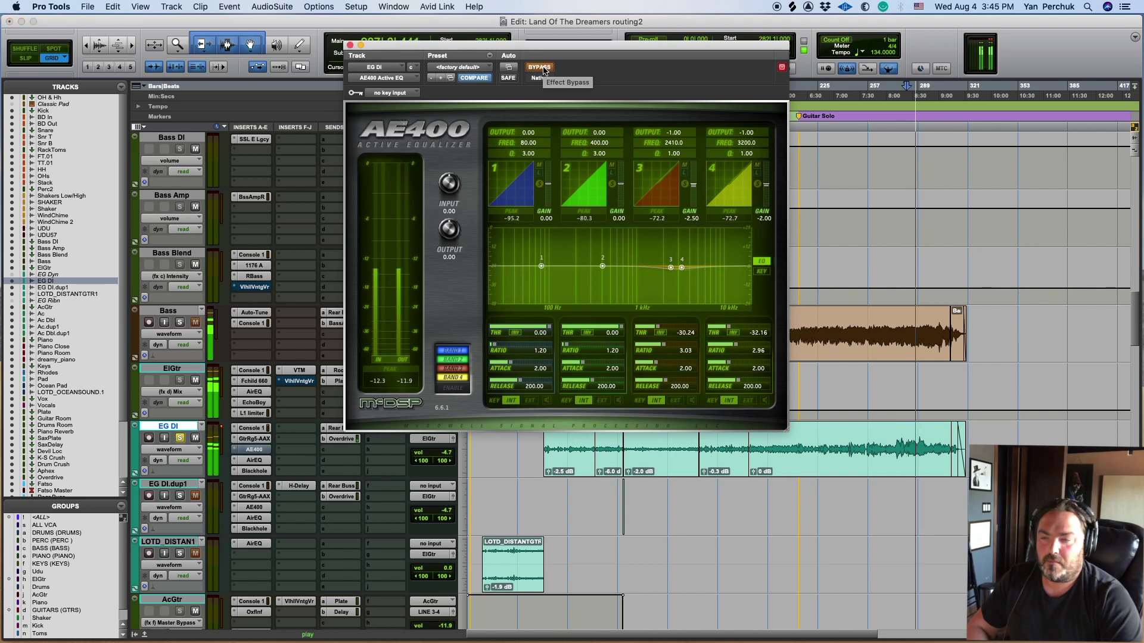
left_click(543, 70)
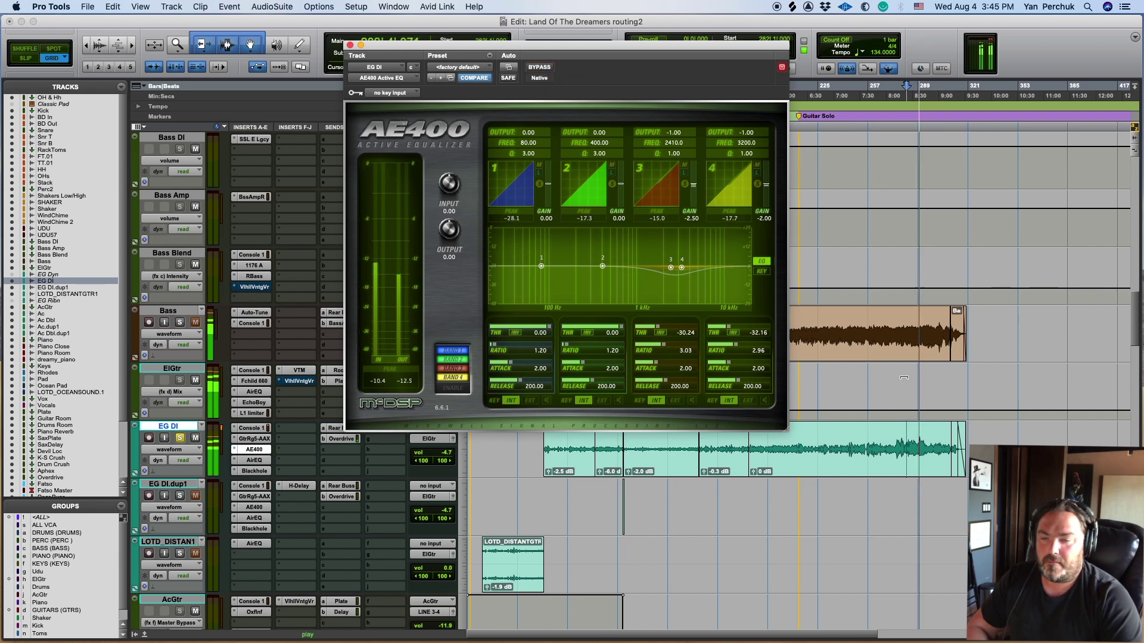
left_click(544, 69)
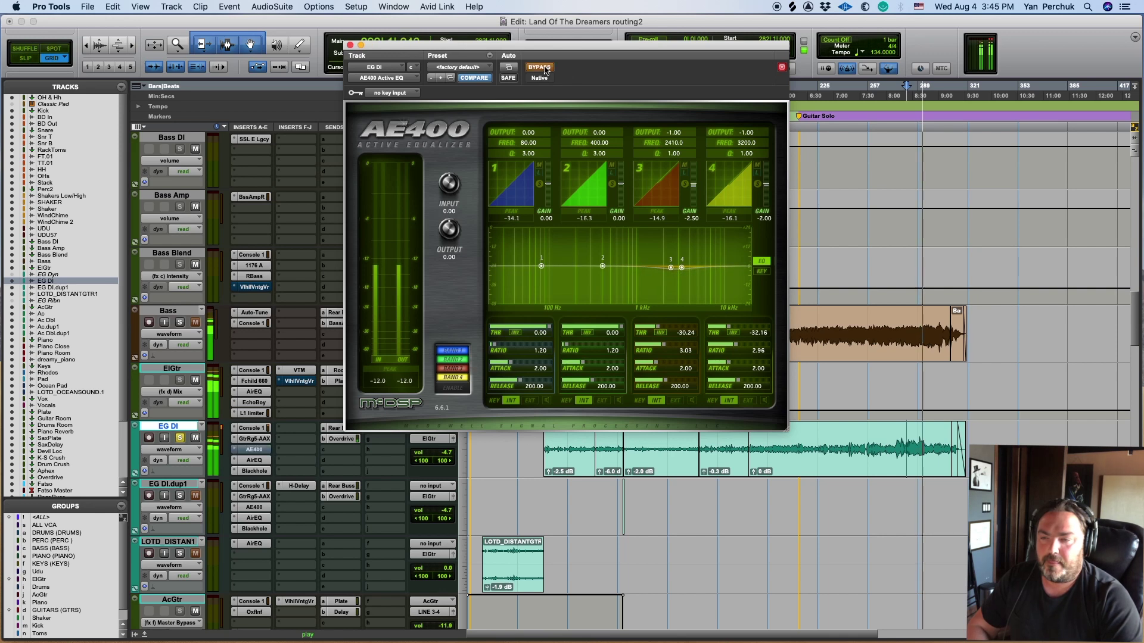
left_click(544, 70)
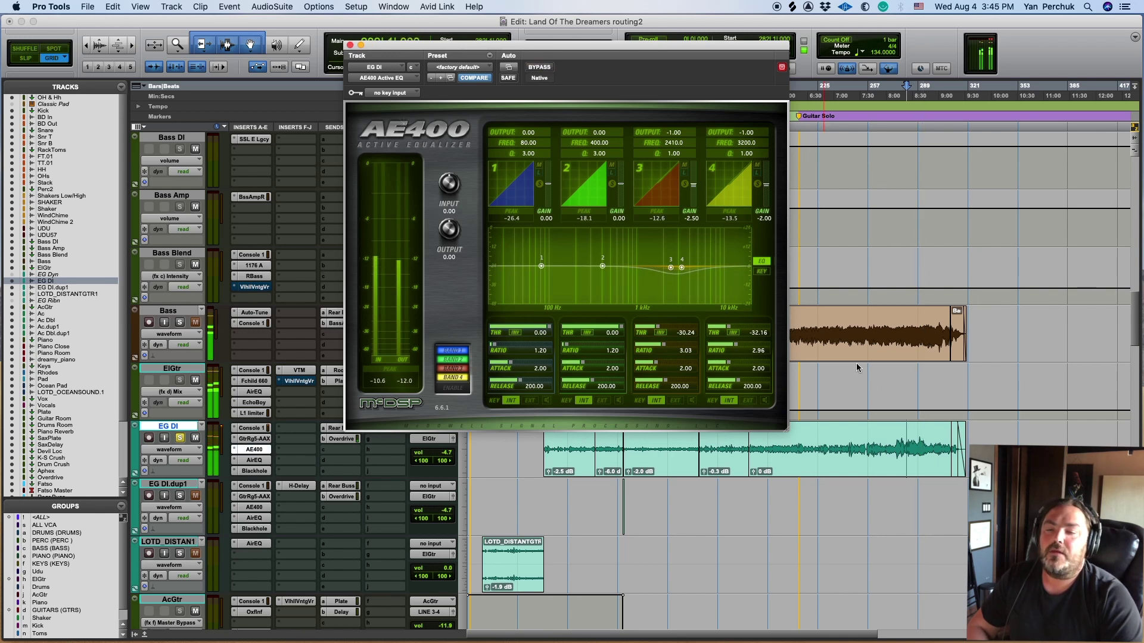
left_click(911, 397)
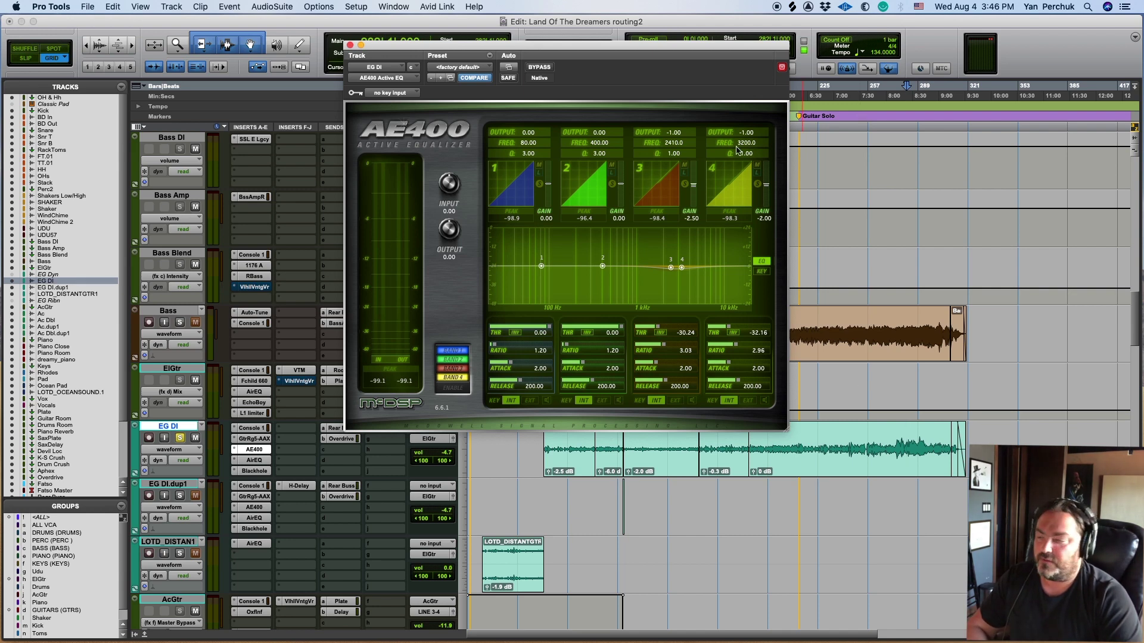
left_click(253, 463)
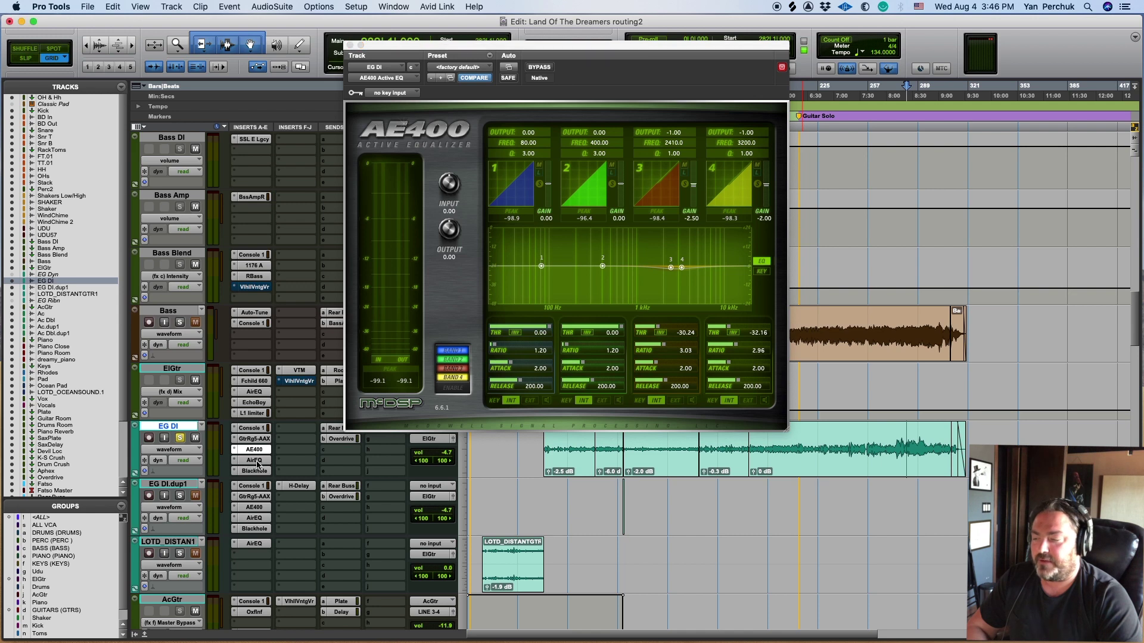
Open EG DI's AirEQ, play back with the tracks uncovered, then close the AirEQ window.
left_click(255, 462)
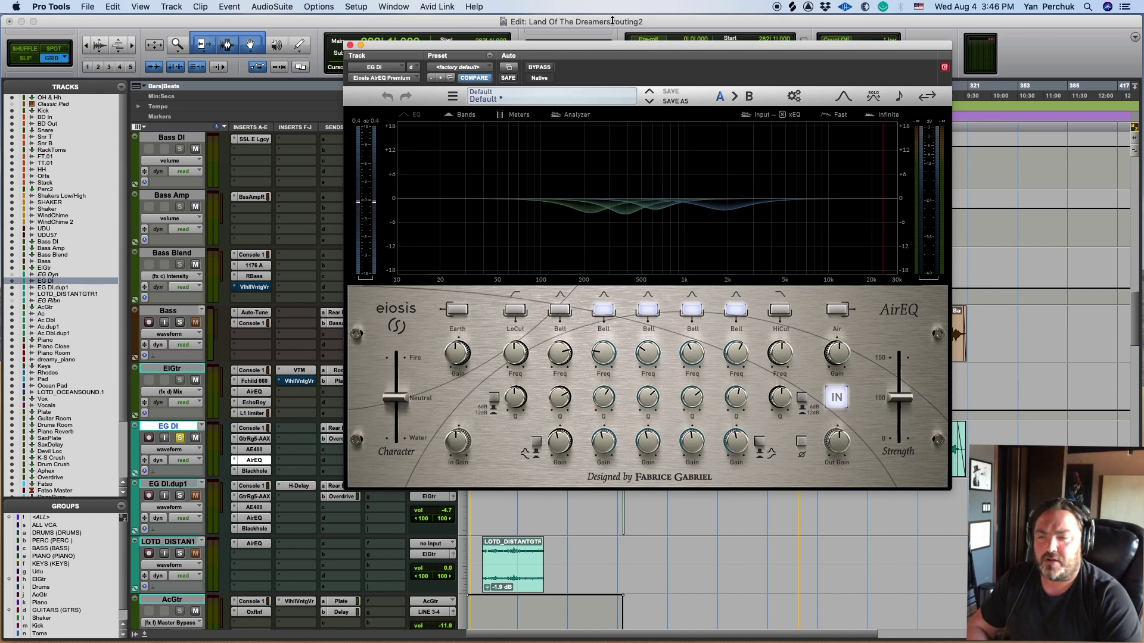
left_click_drag(629, 49, 558, 440)
key("space")
left_click_drag(660, 443, 689, 17)
left_click(308, 17)
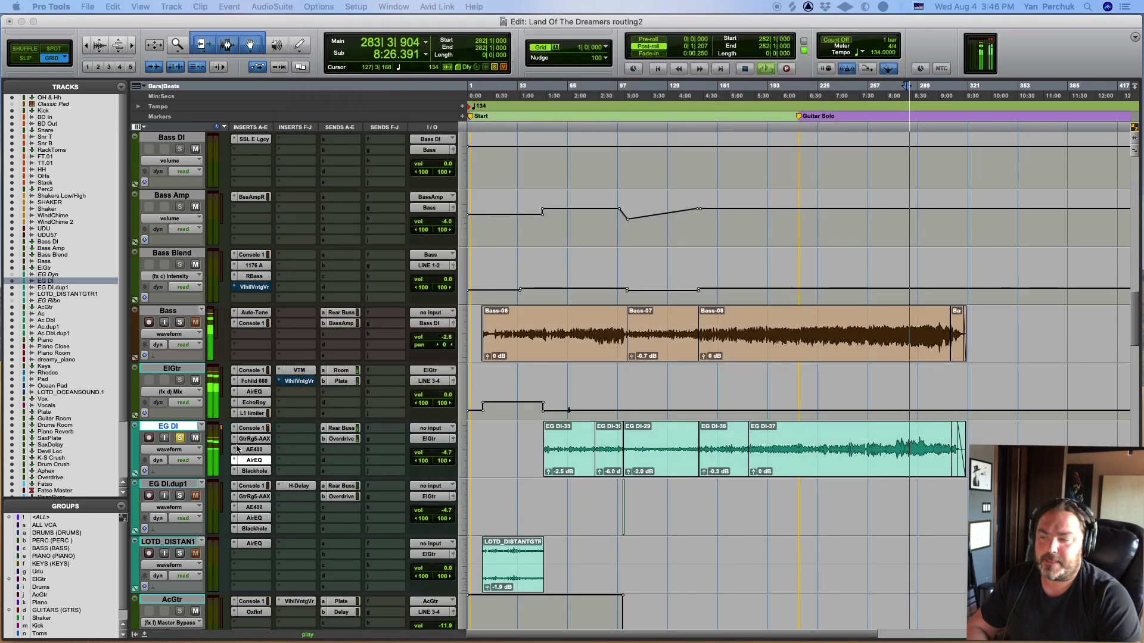
left_click(258, 462)
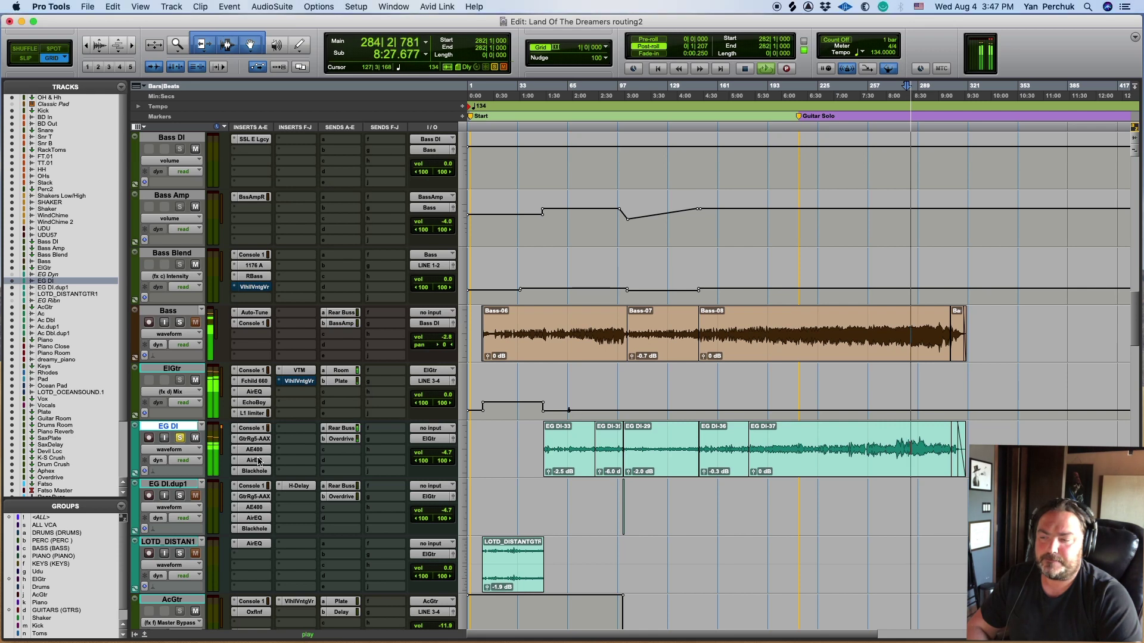
Reopen EG DI's AirEQ, toggle its bypass off and on, and shift the window to uncover inserts.
left_click(258, 462)
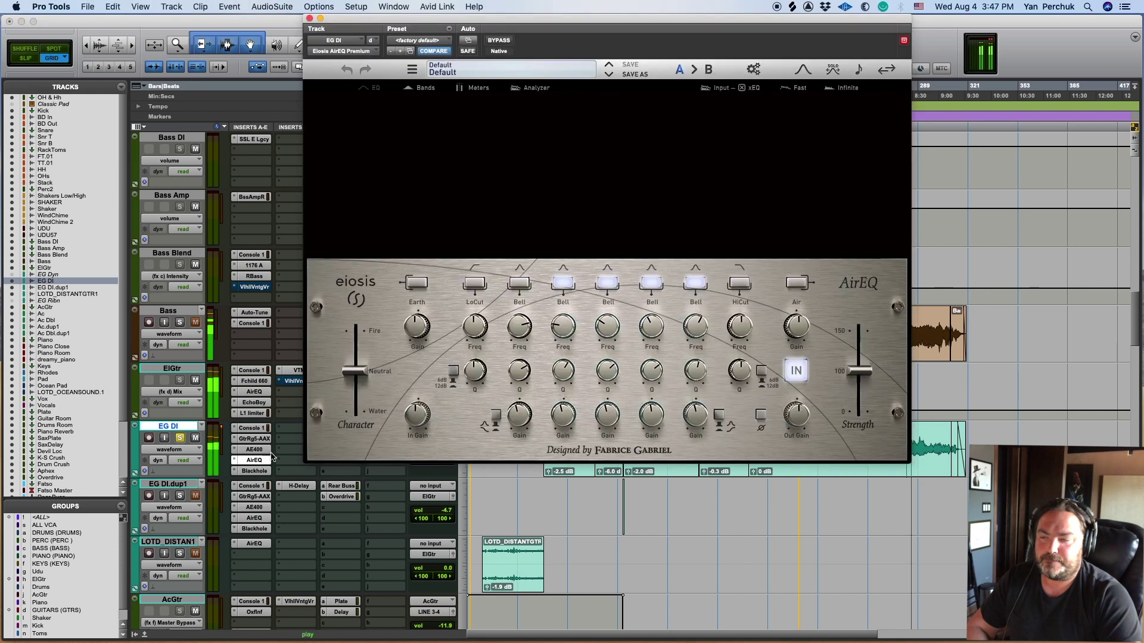
left_click(500, 40)
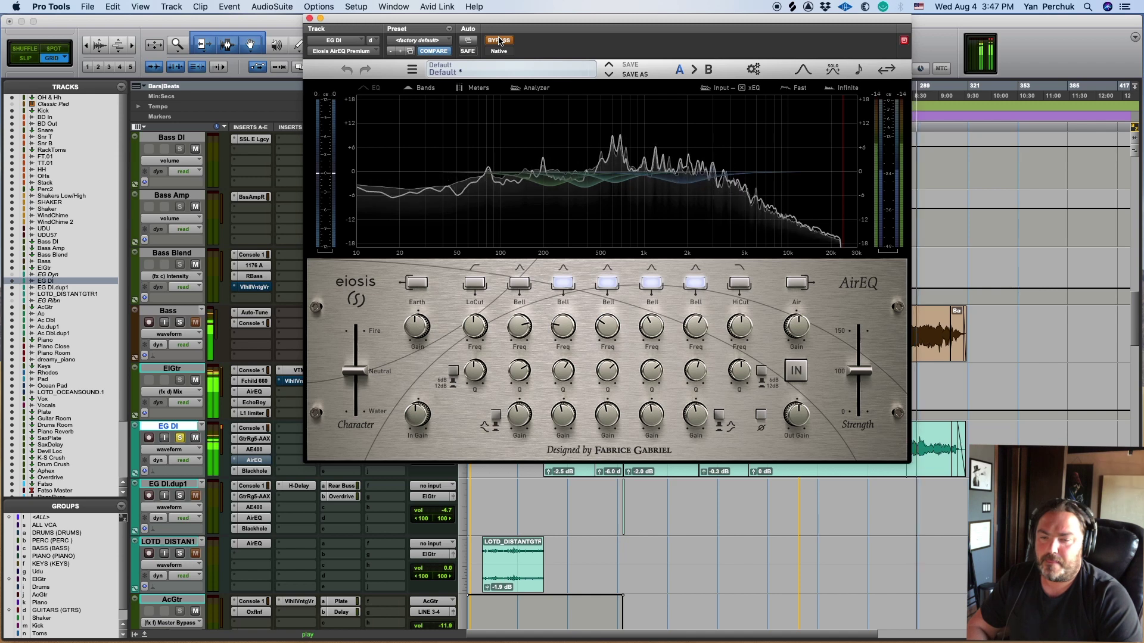
left_click(499, 40)
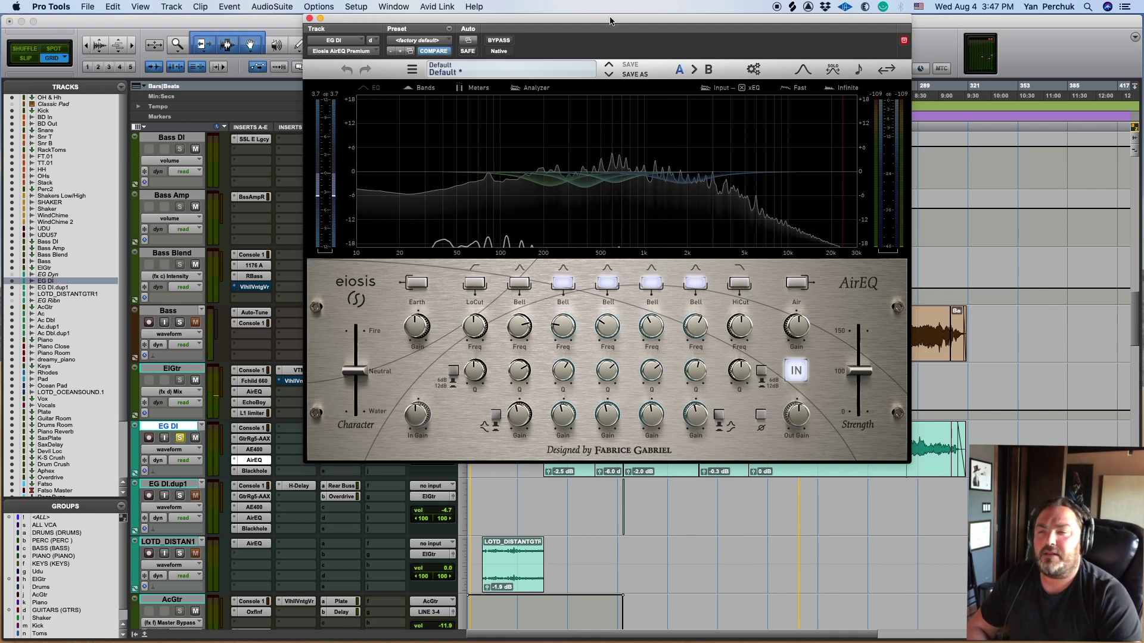
mouse_move(610, 21)
left_mouse_down()
mouse_move(652, 132)
mouse_move(600, 92)
mouse_move(598, 40)
left_mouse_up()
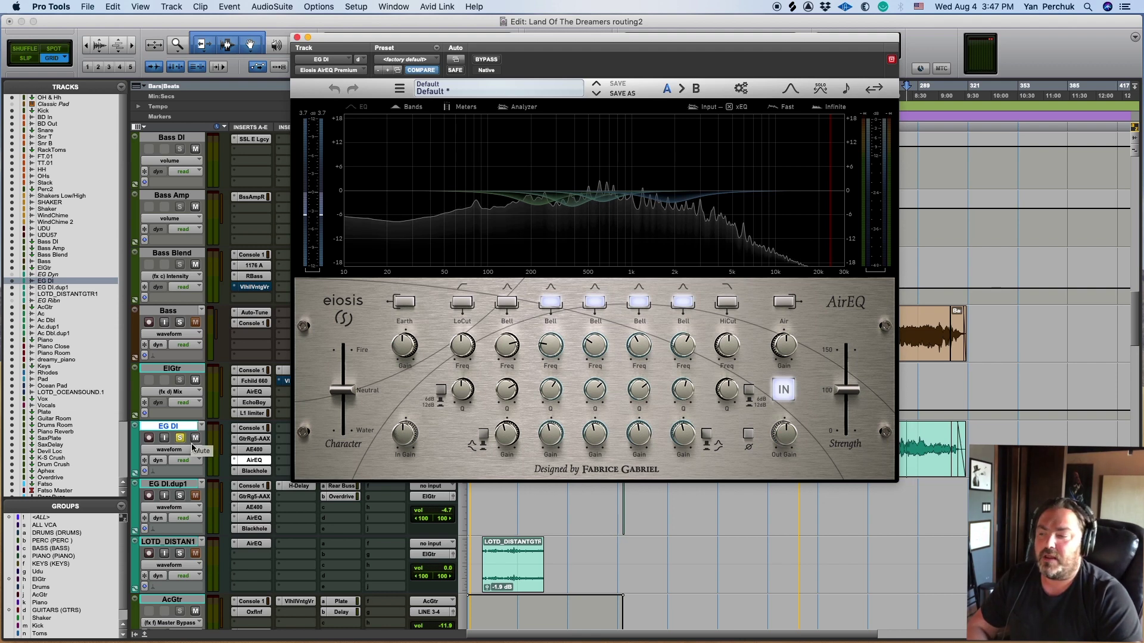
mouse_move(334, 347)
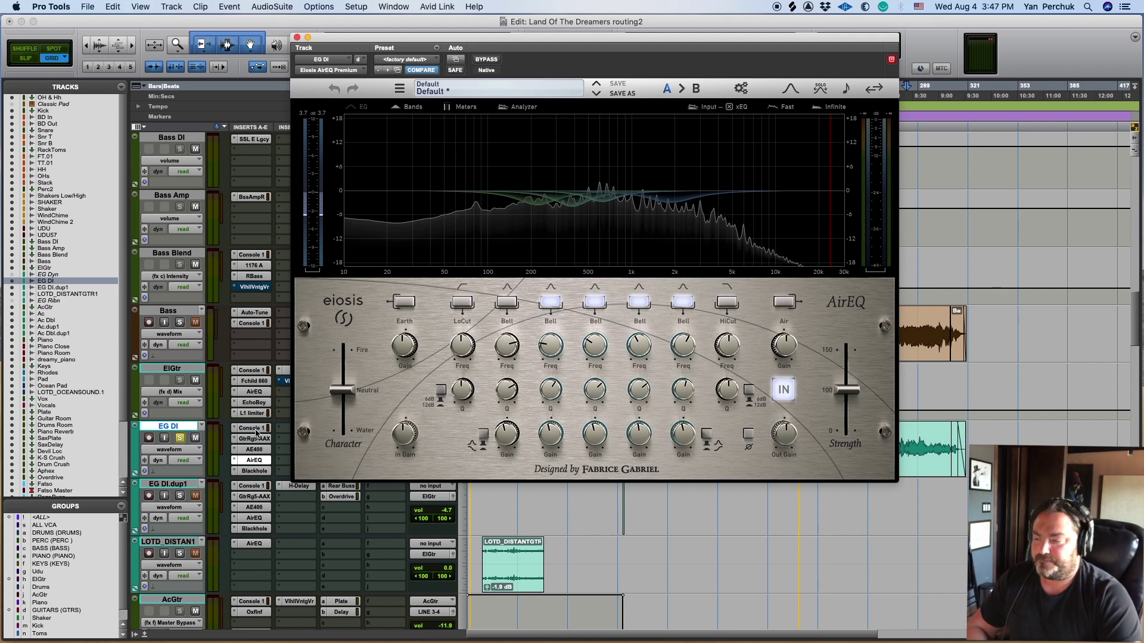
left_click_drag(491, 43, 449, 28)
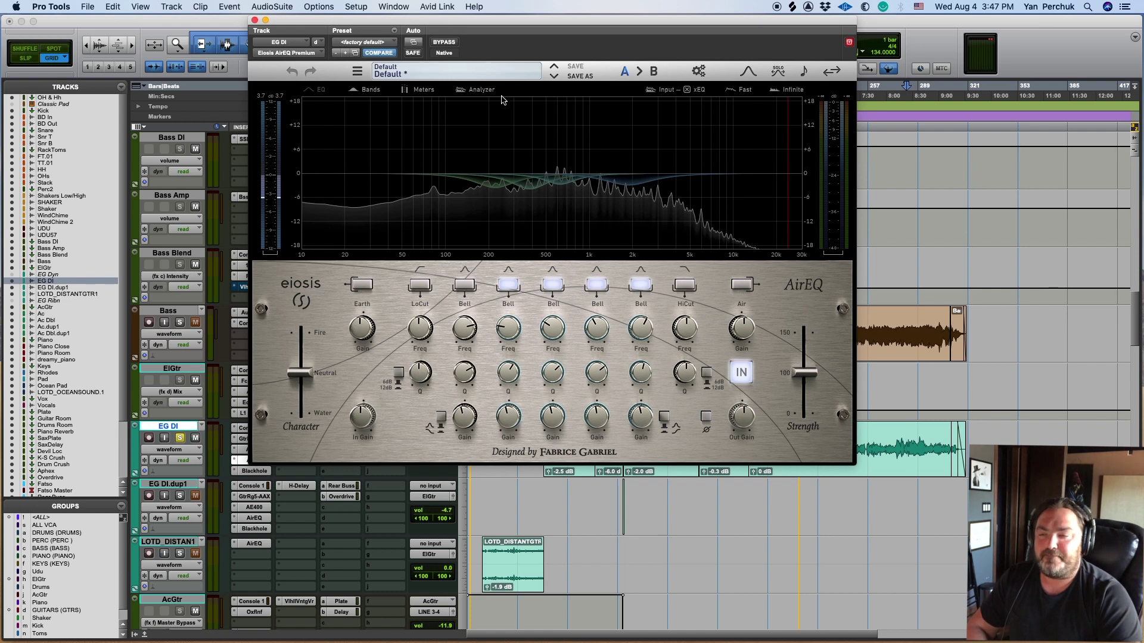
left_click_drag(477, 20, 503, 18)
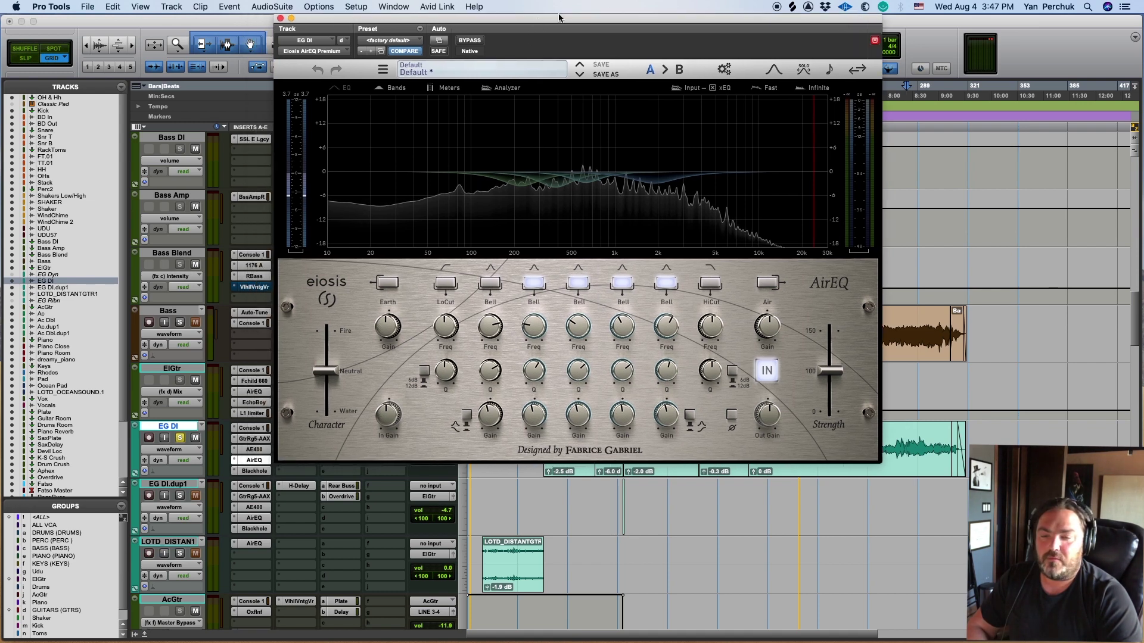
Open EG DI's Blackhole reverb, set to Rate 58, Feedback 0, Resonance 0.
left_click(255, 470)
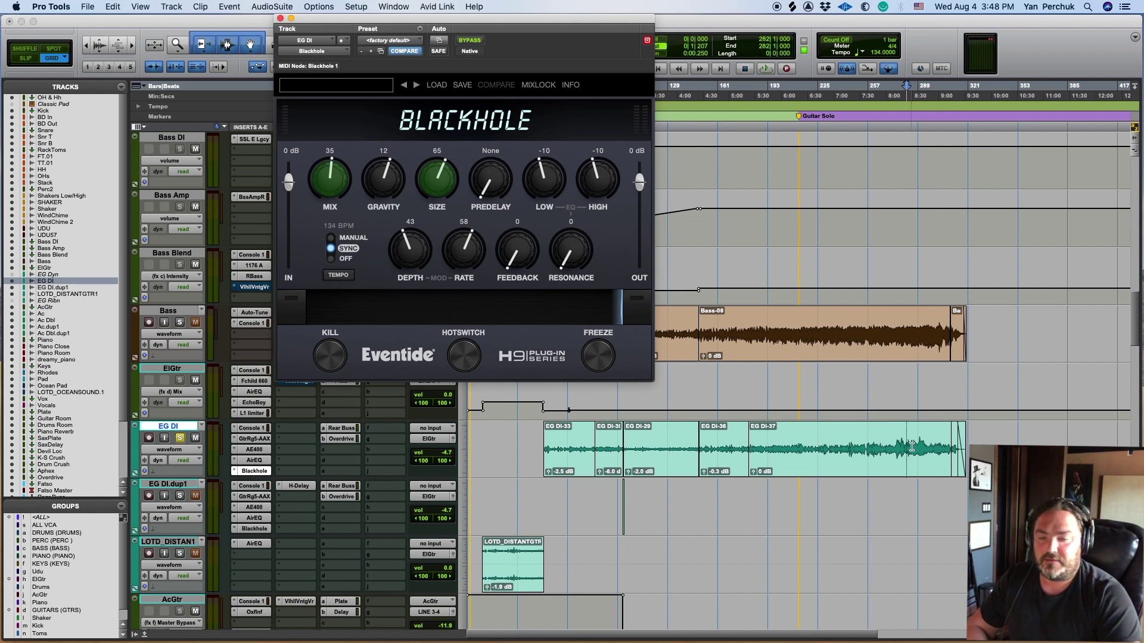
left_click(805, 448)
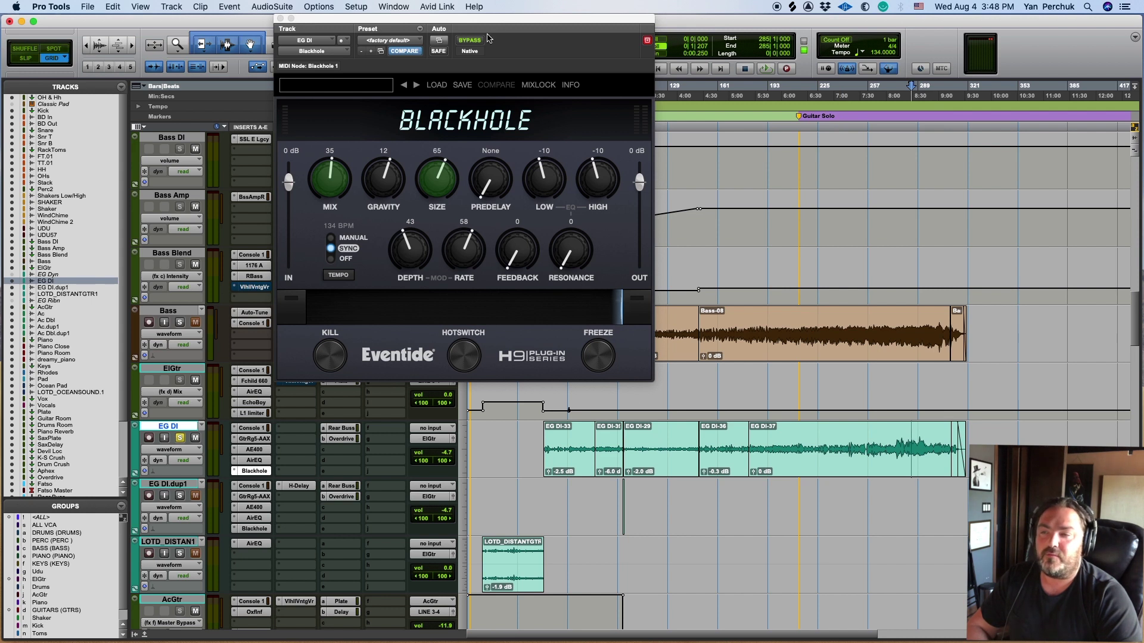
key("space")
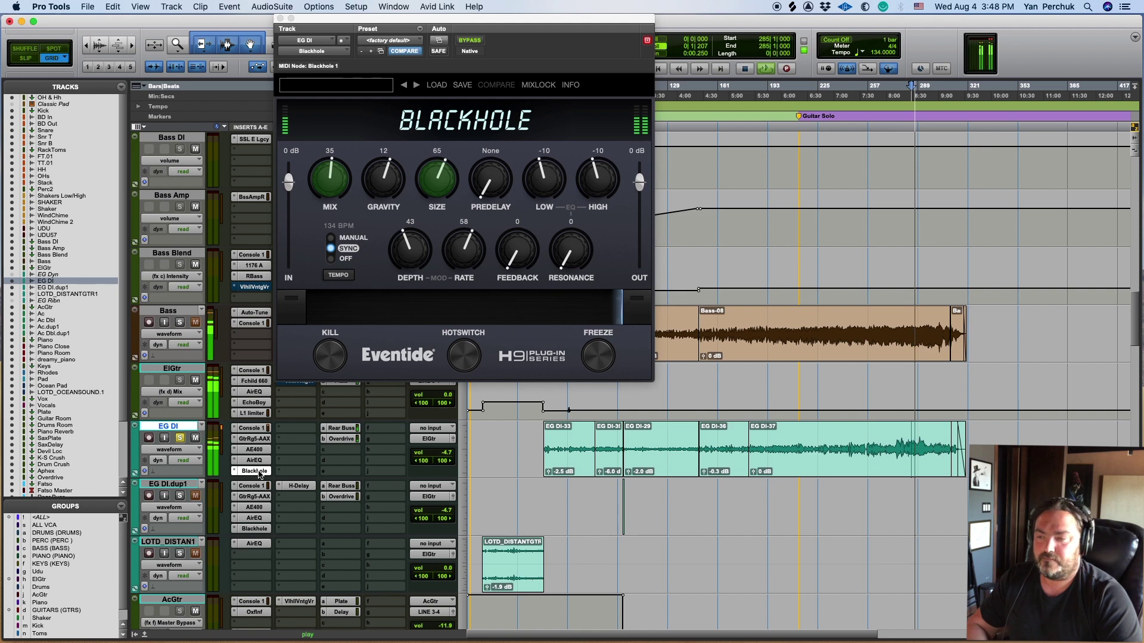
left_click(257, 472, "ctrl+super")
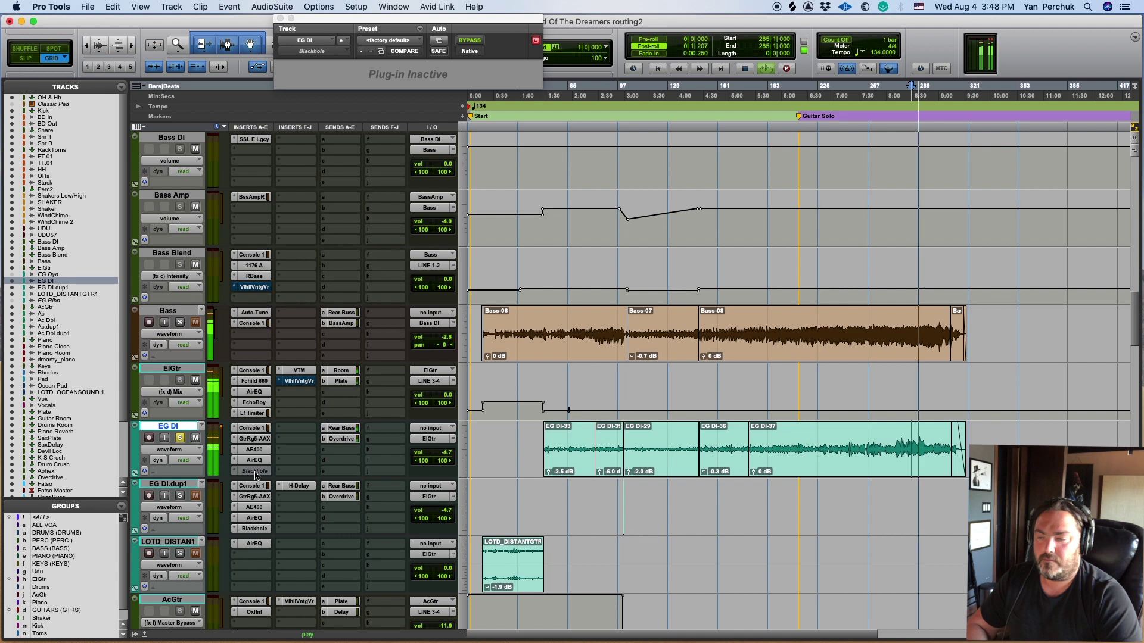
left_click(260, 475, "ctrl+super")
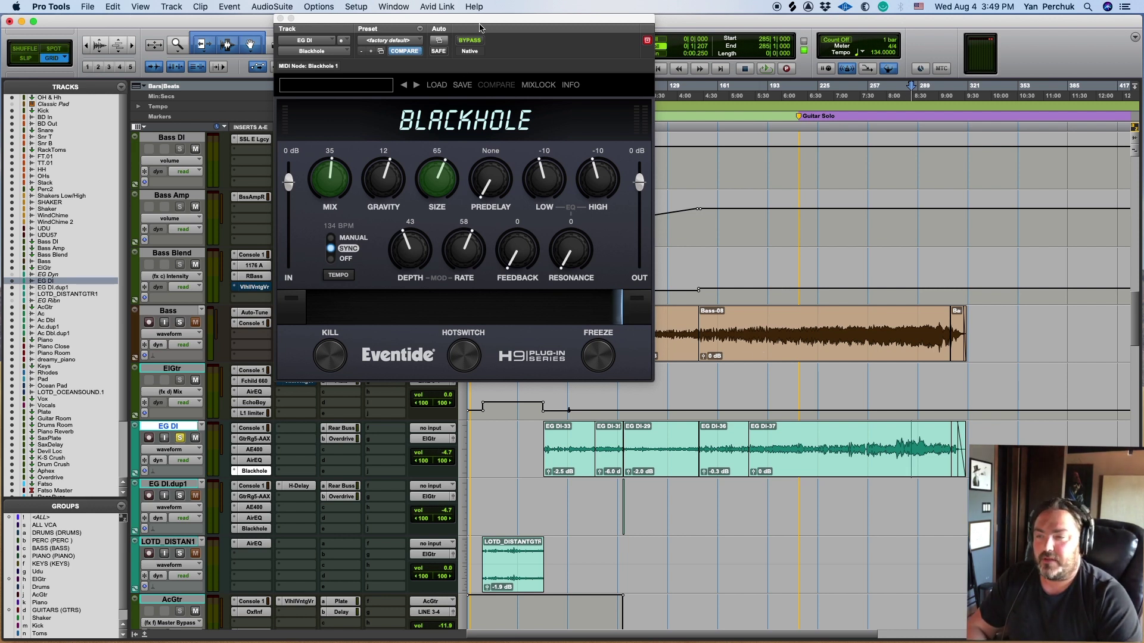
Audition a passage of EG DI-37 with its Rear Buss send off and on, then unsolo EG DI.
left_click_drag(486, 19, 731, 21)
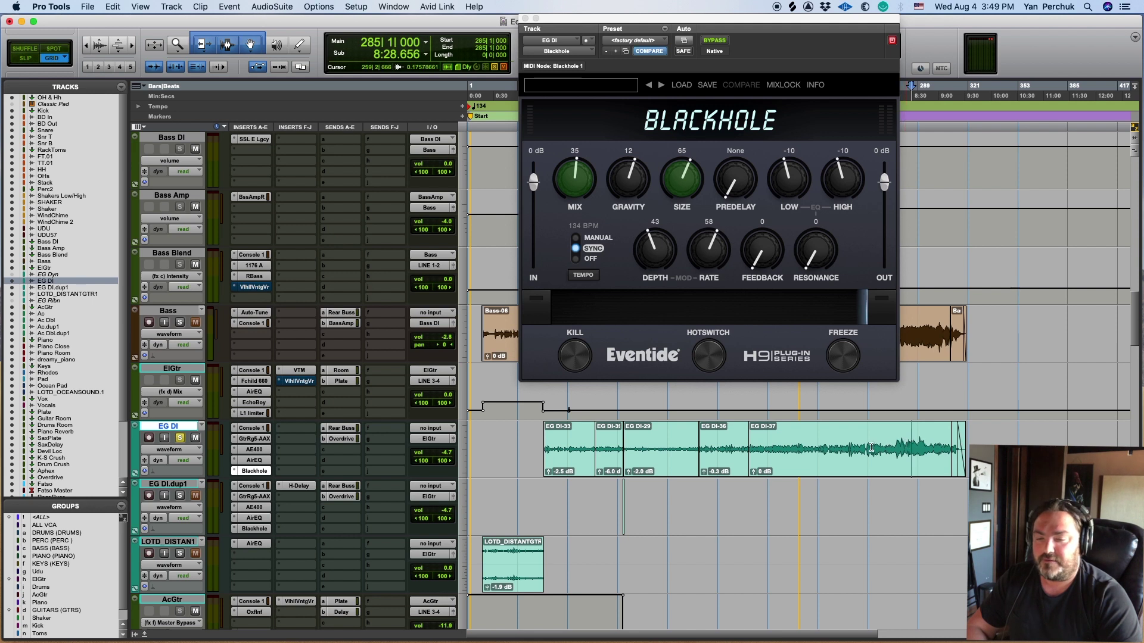
left_click_drag(870, 447, 941, 447)
key("space")
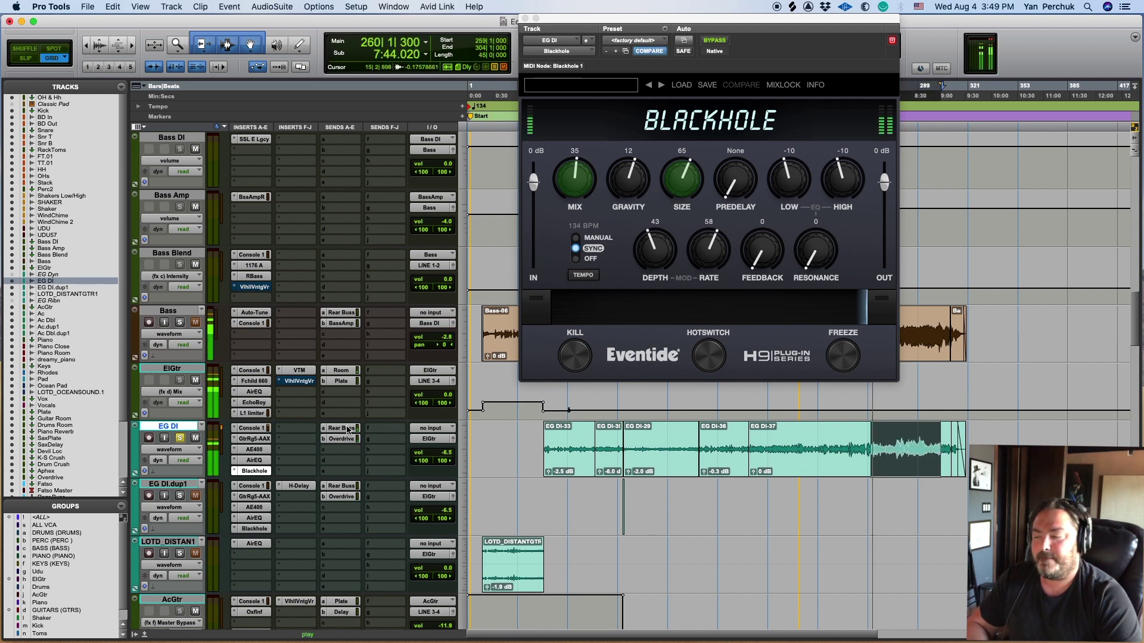
left_click(347, 429, "ctrl+super")
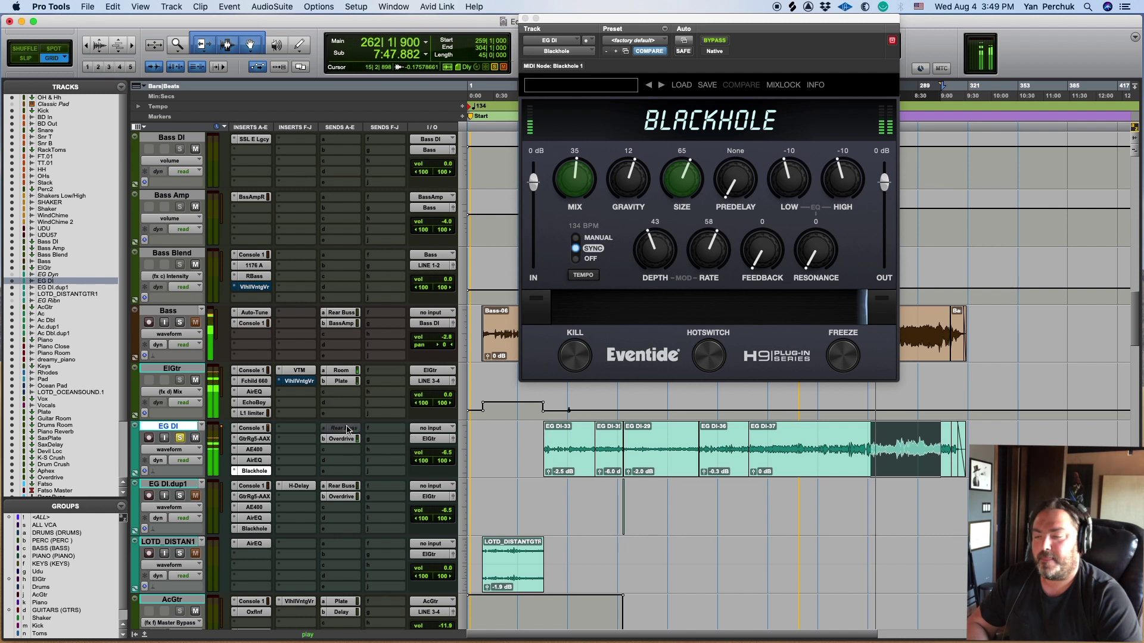
left_click(346, 429, "ctrl+super")
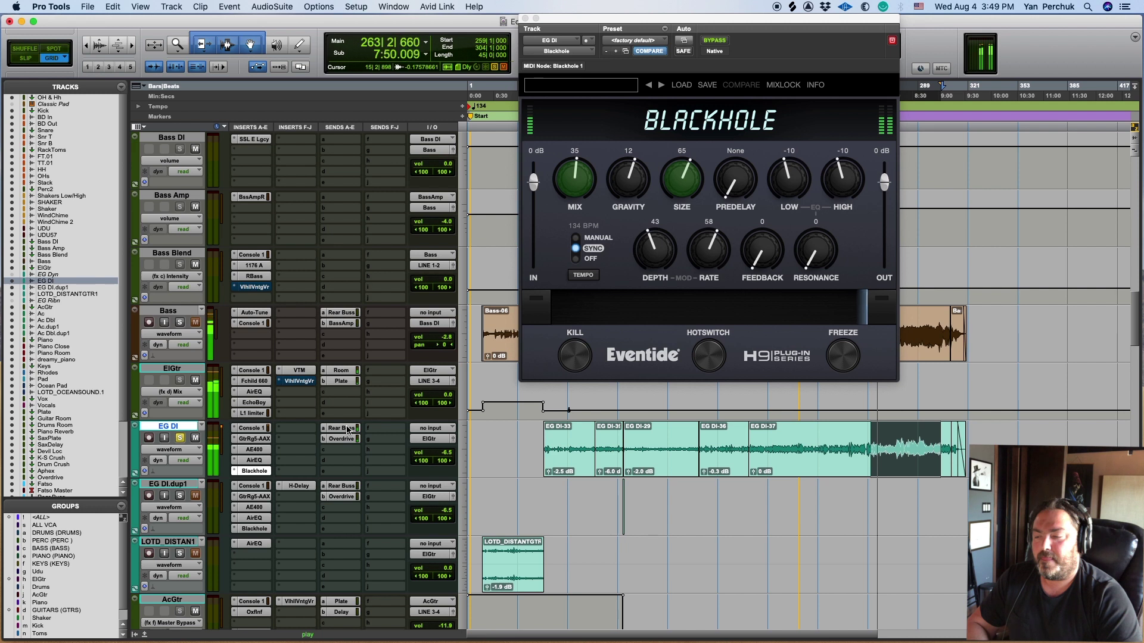
key("space")
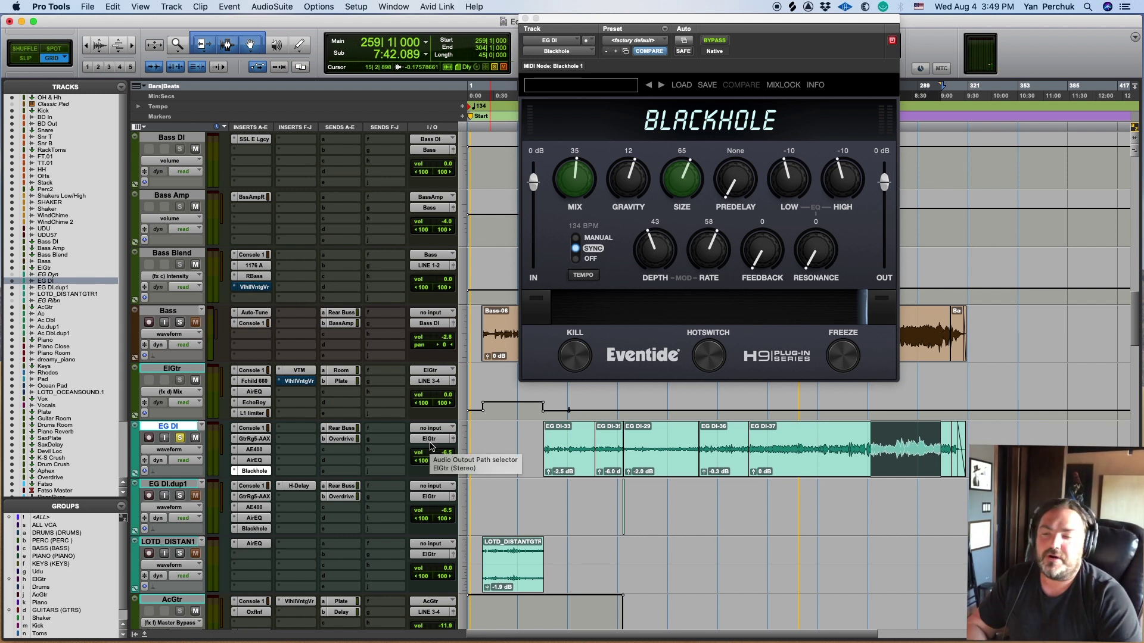
left_click(907, 385)
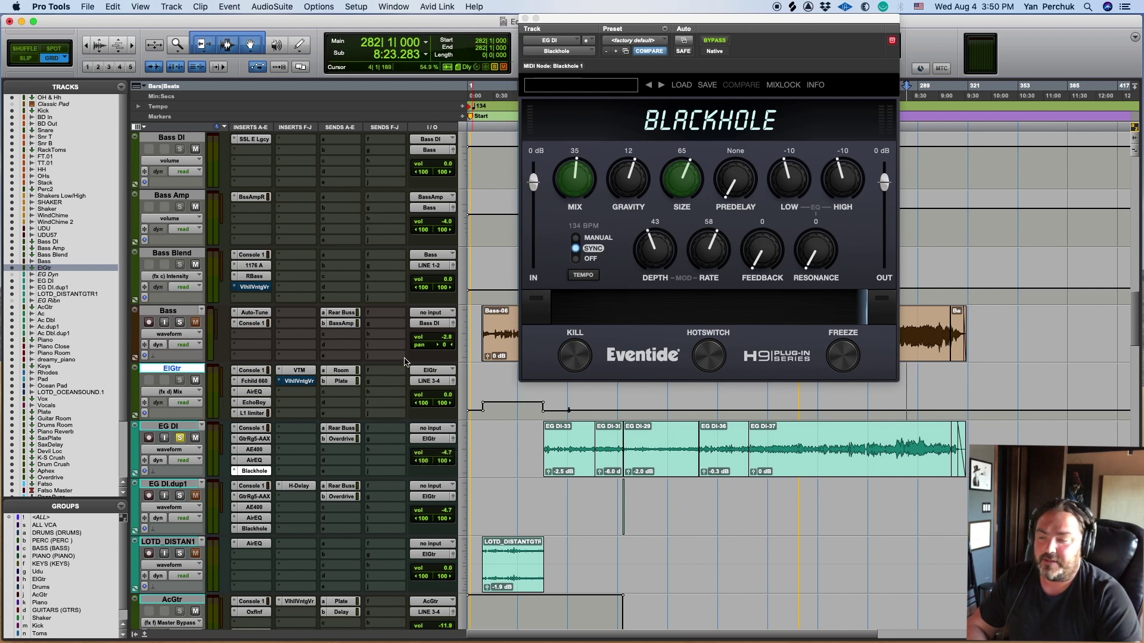
left_click(181, 439)
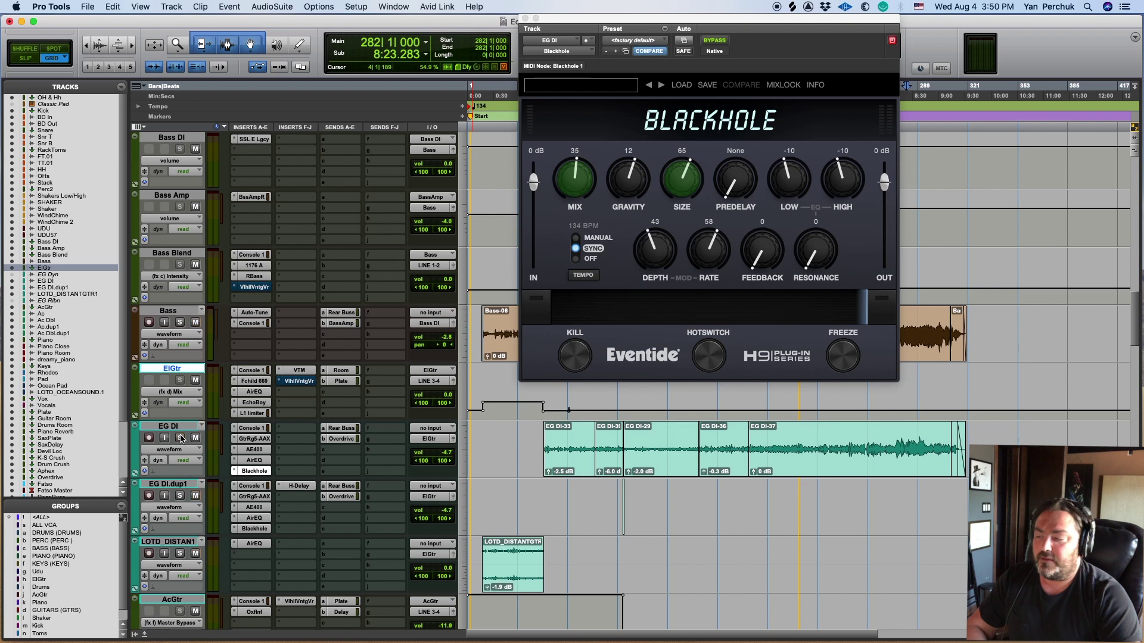
Open the UAD Fairchild 660 compressor window from ElGtr's insert.
left_click(251, 371)
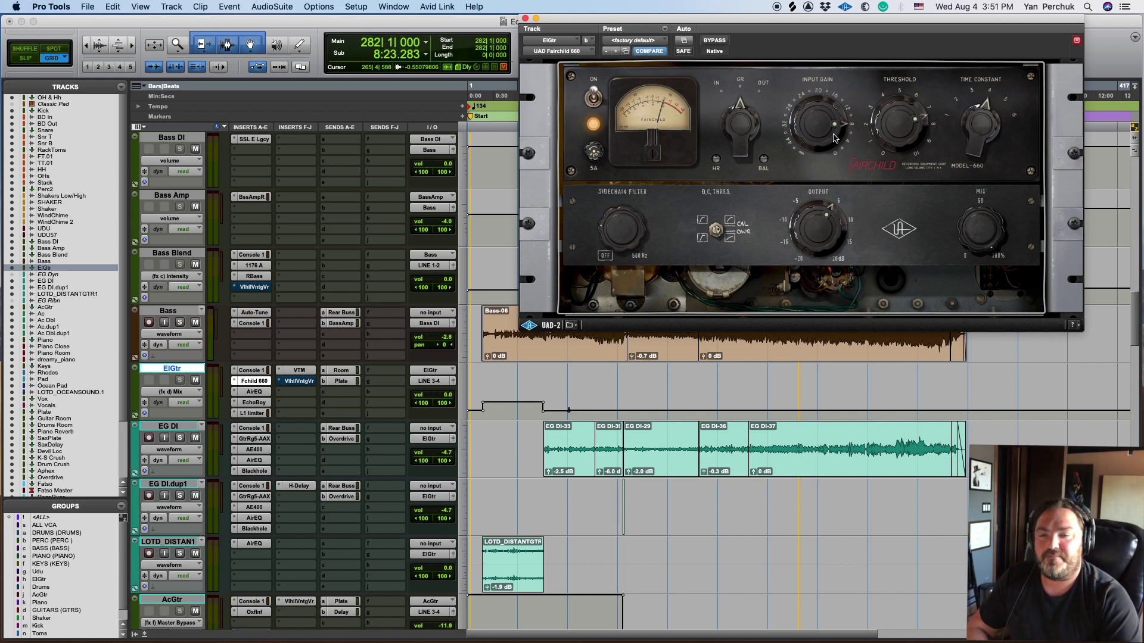
Play from bar 276, soloing the EG DI guitar, then stop.
left_click(893, 388)
key("space")
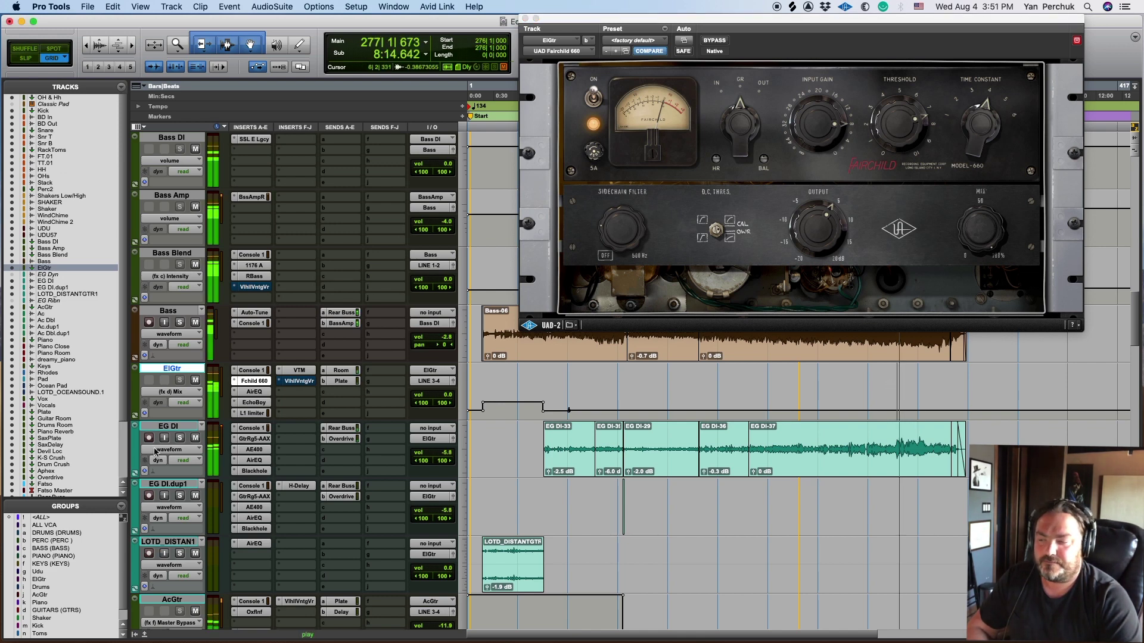
left_click(180, 438)
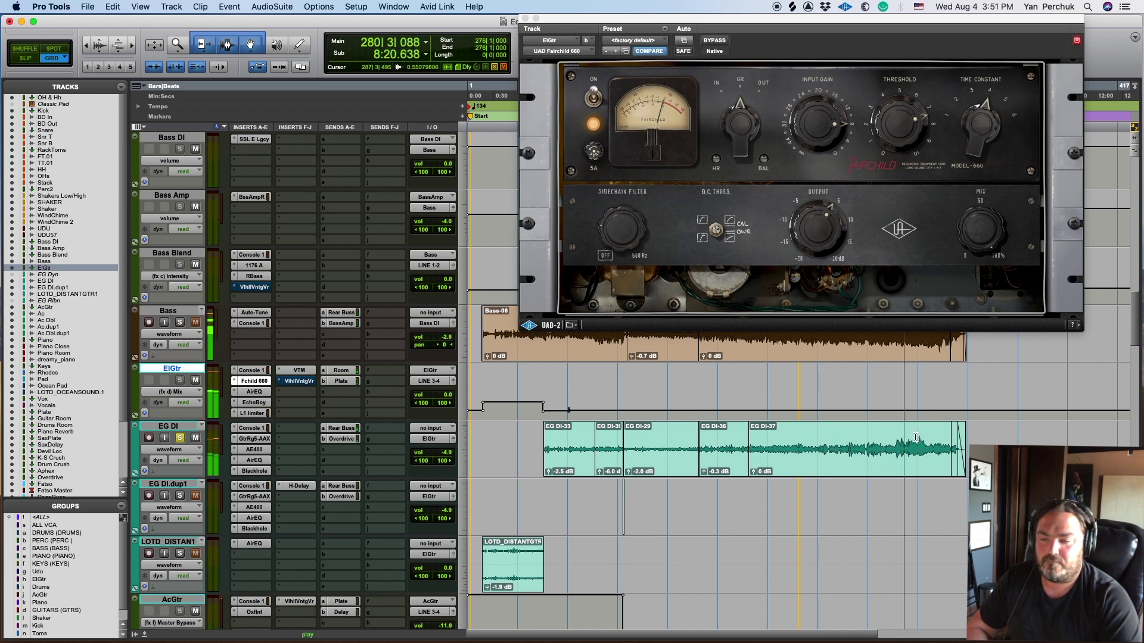
key("space")
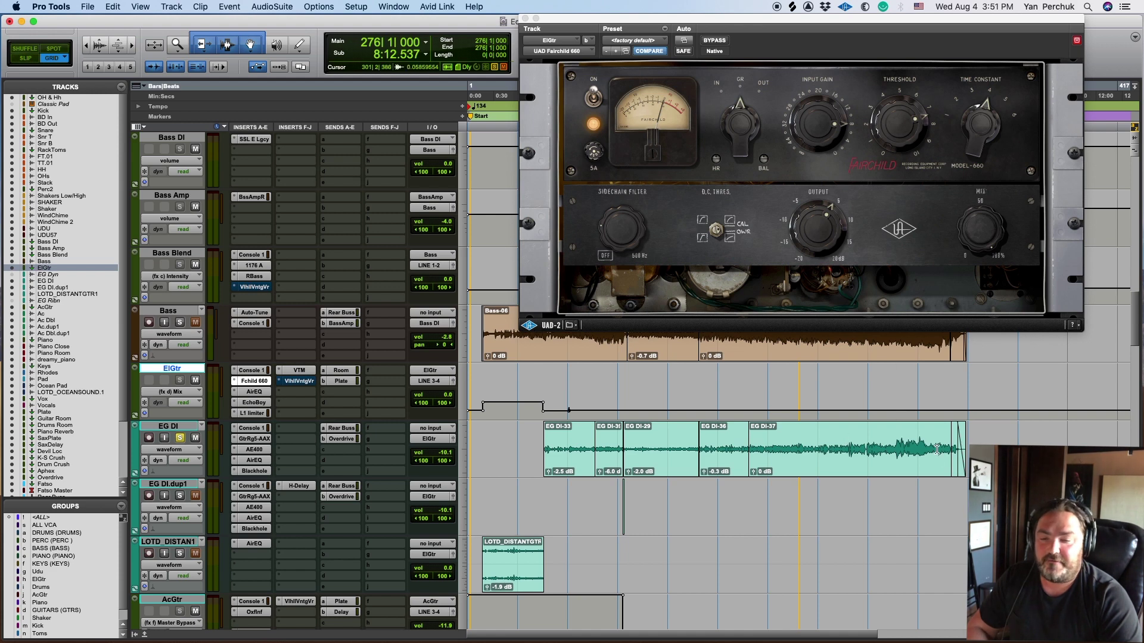
Play the EG DI-37 clip, bypassing the Fairchild 660 twice and leaving it active.
left_click(900, 448)
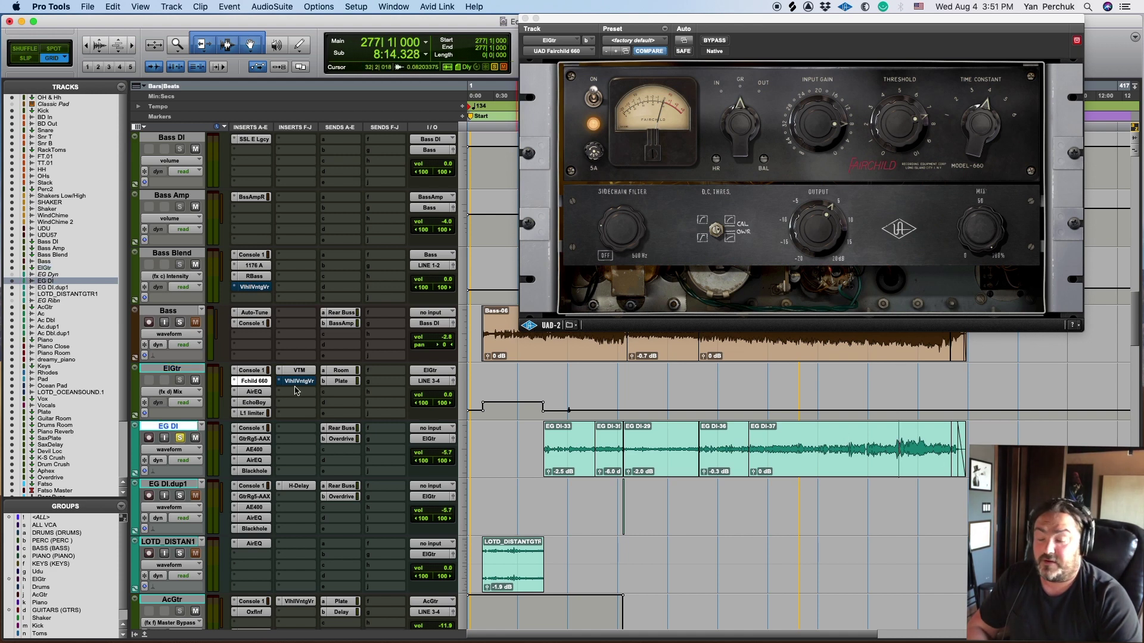
key("space")
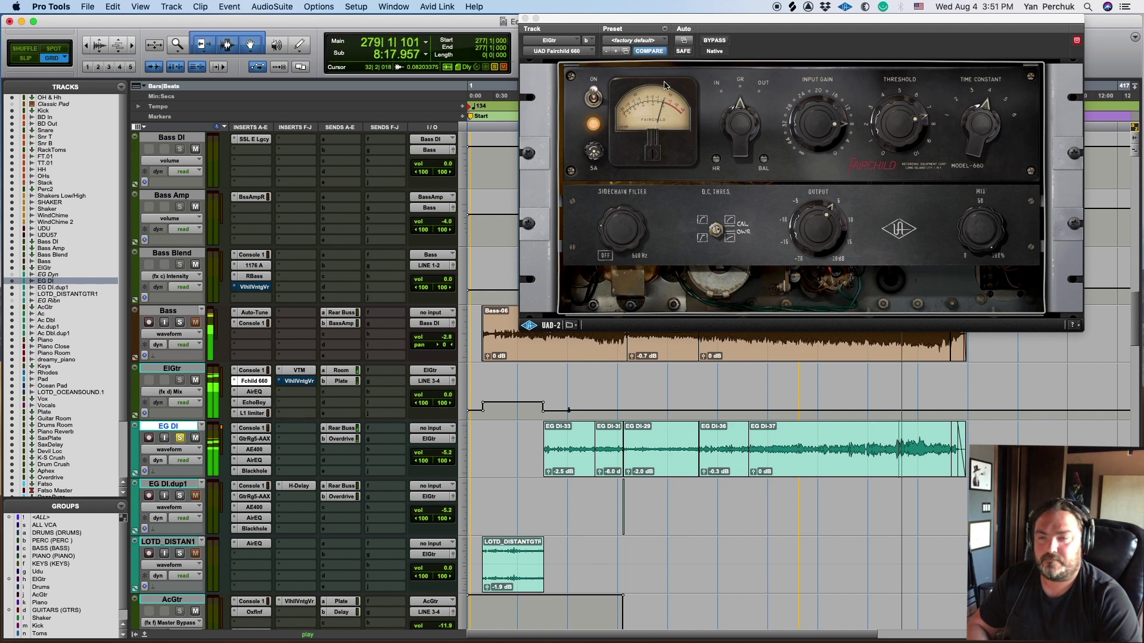
left_click(715, 40)
left_click(715, 40)
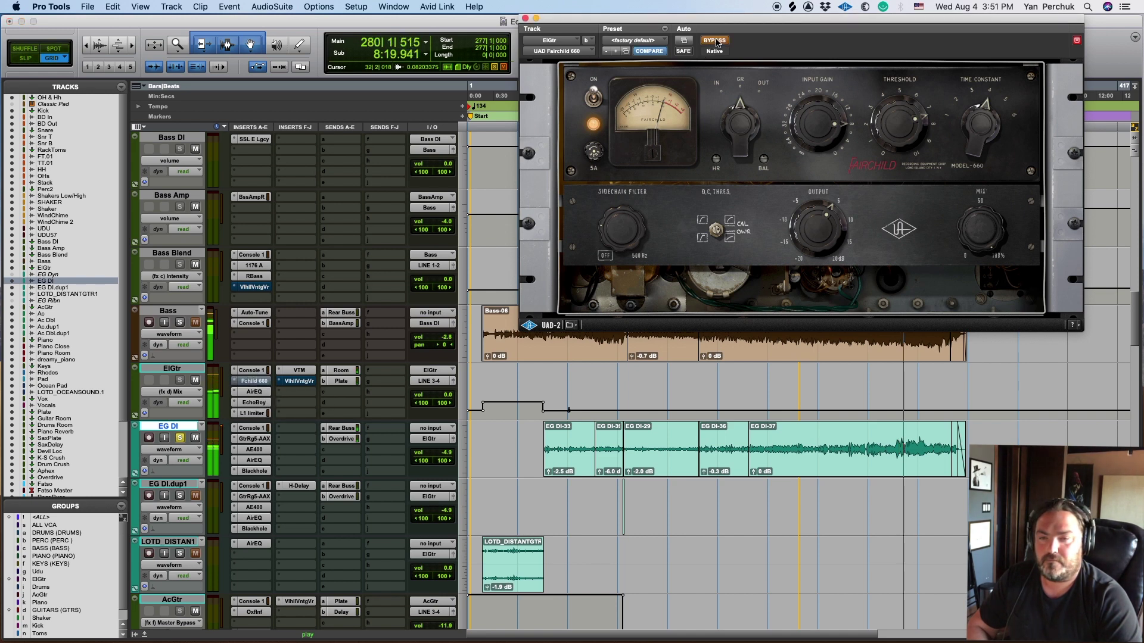
left_click(717, 42)
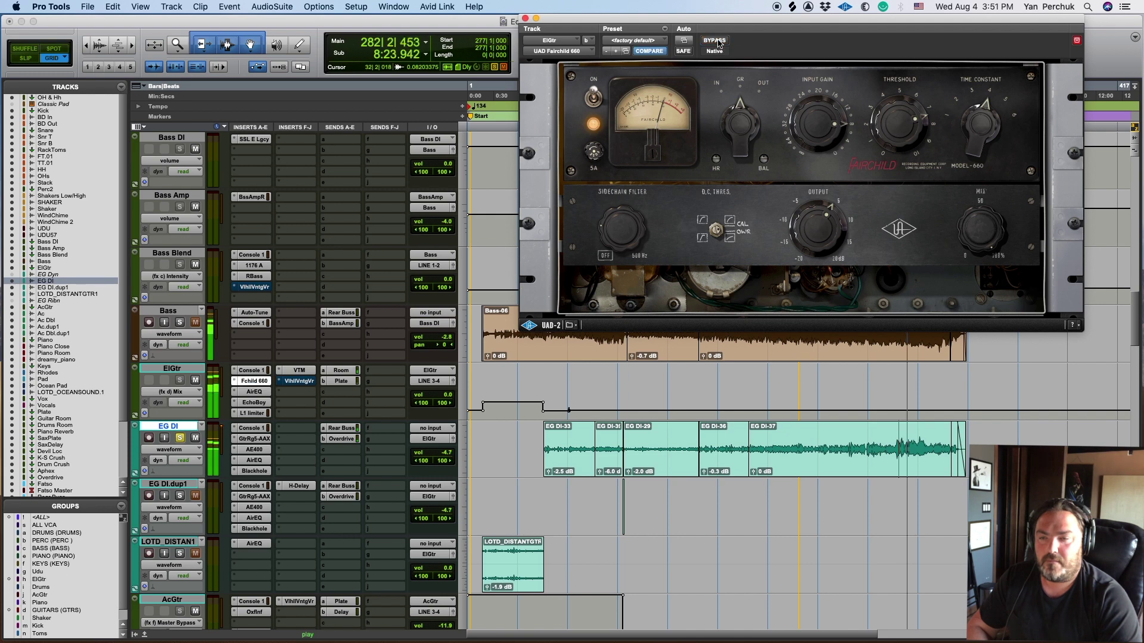
left_click(717, 42)
left_click(717, 41)
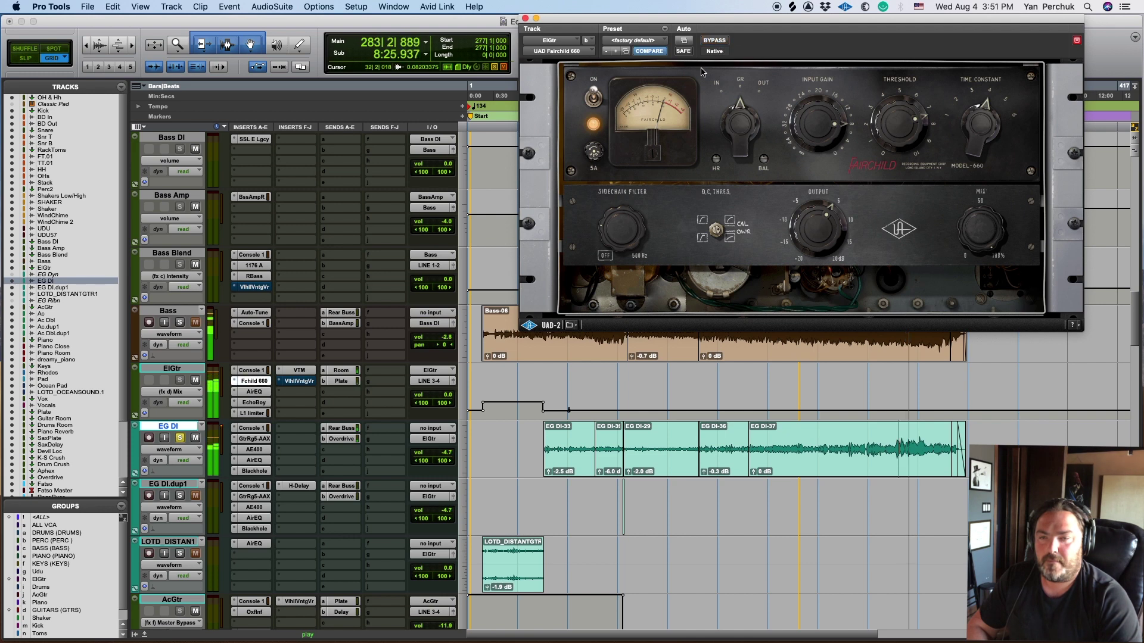
key("space")
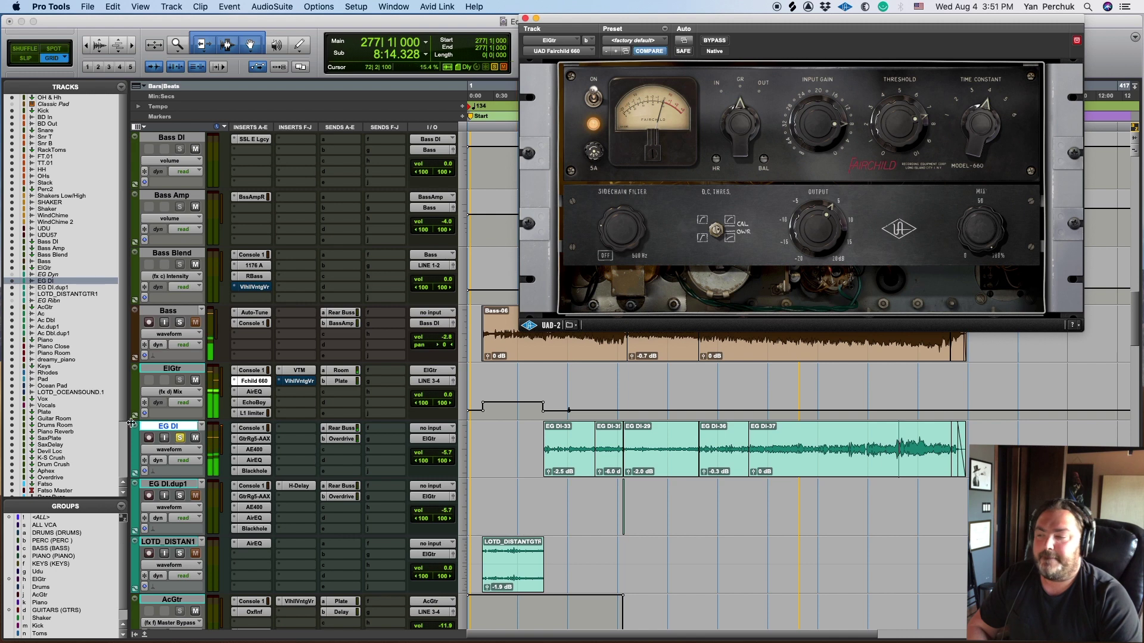
Open ElGtr's Eiosis AirEQ window to review its Default preset.
left_click(254, 392)
left_click(267, 392)
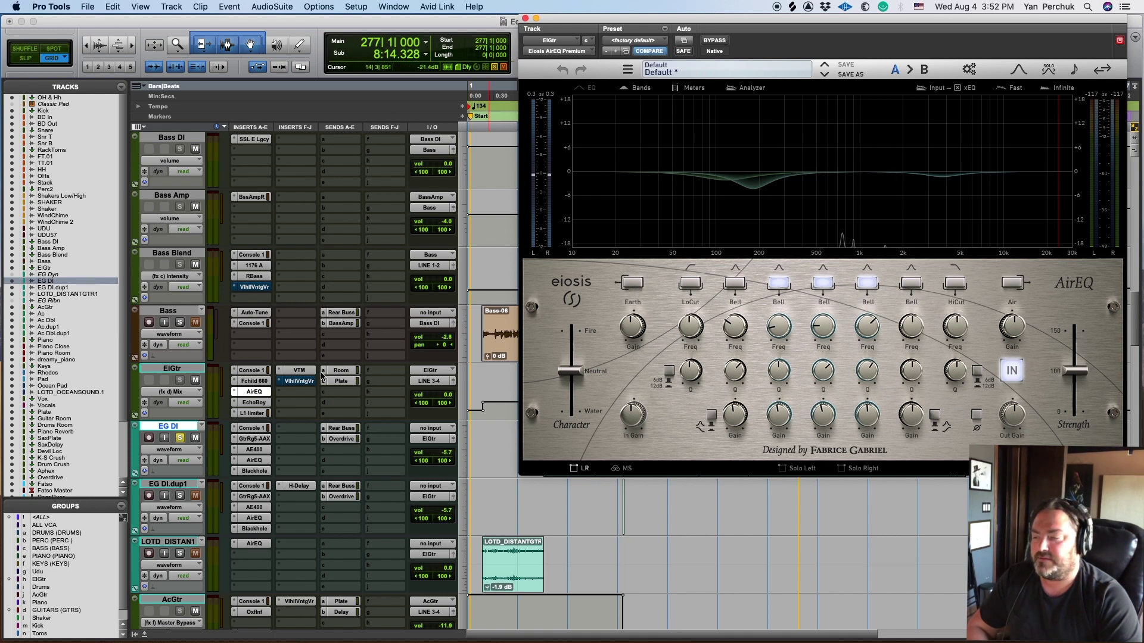
Open EchoBoy and compare the end of EG DI bypassed and active, then open L1.
left_click(253, 402)
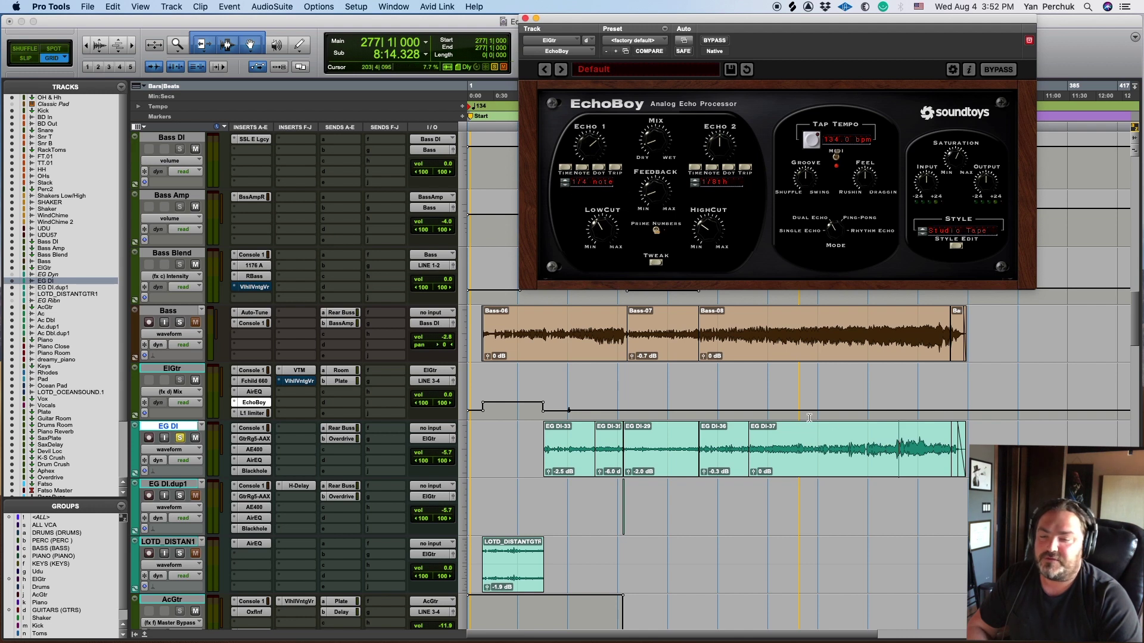
left_click_drag(896, 444, 949, 443)
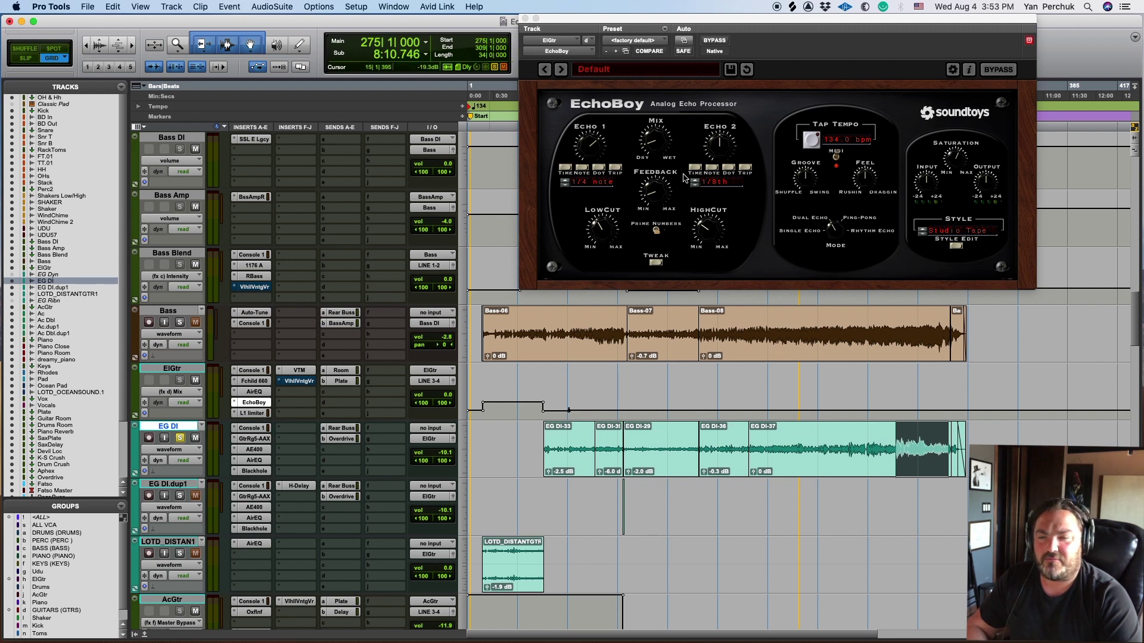
key("space")
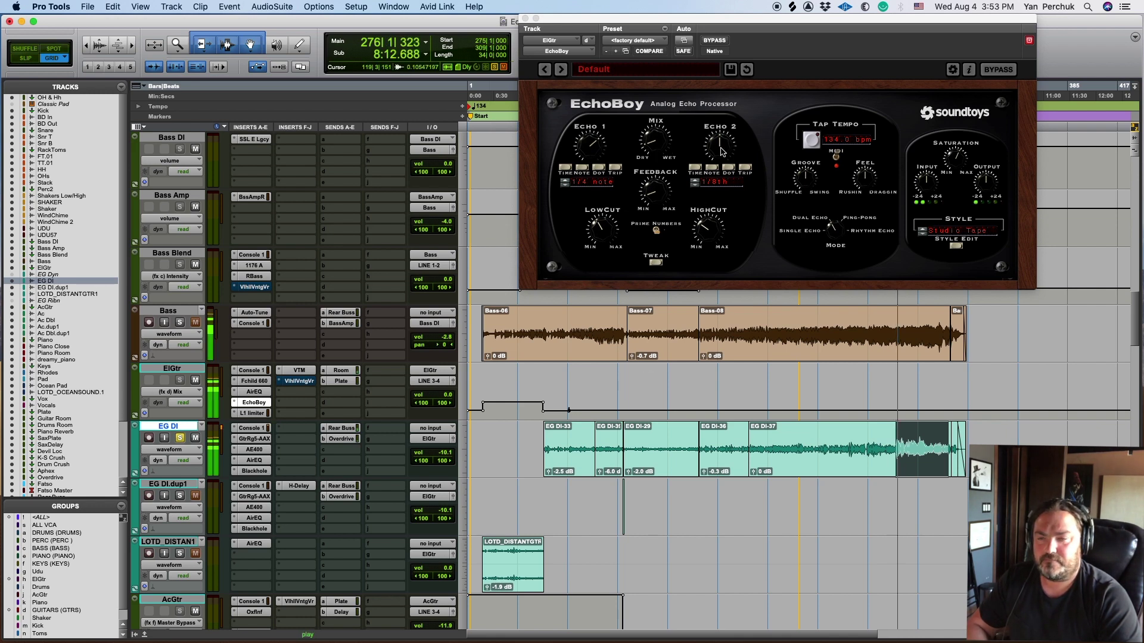
left_click(715, 40)
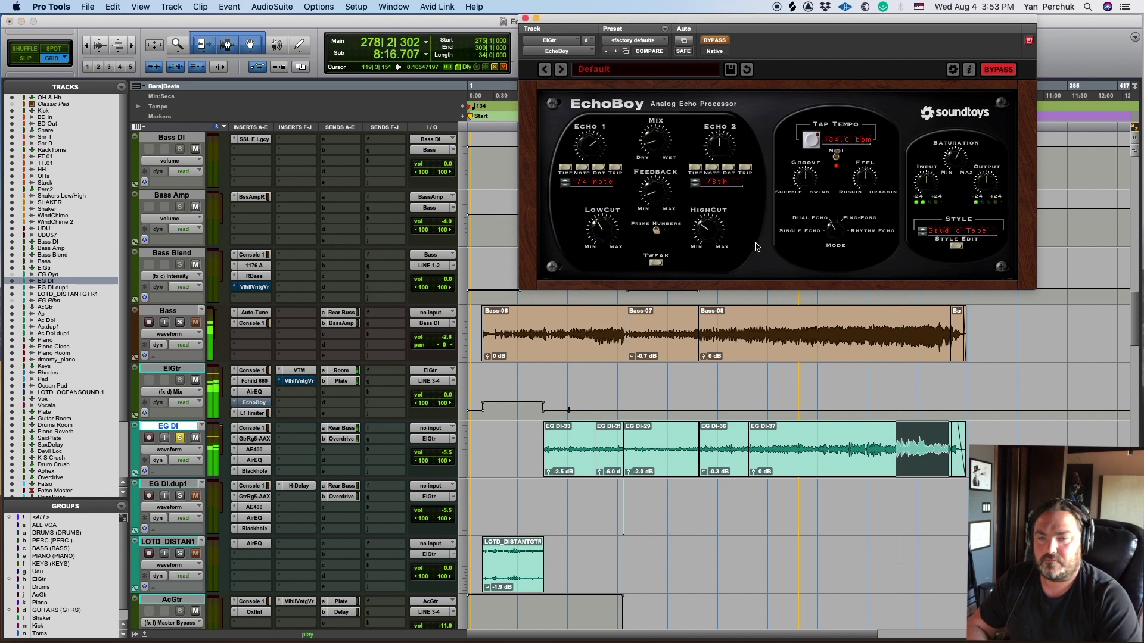
left_click(718, 40)
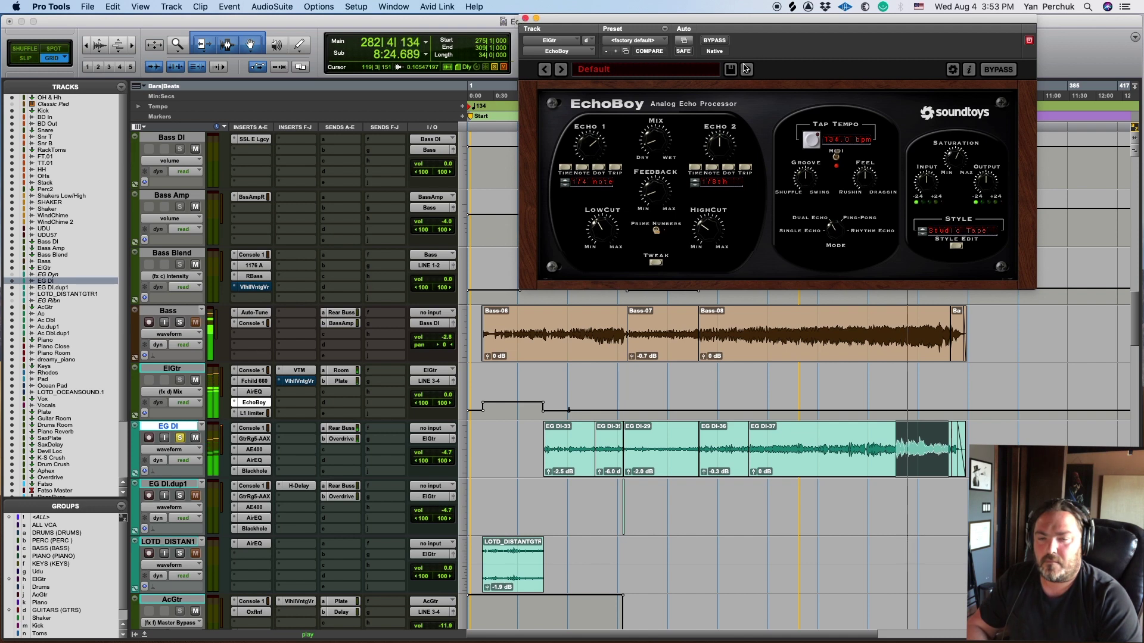
key("space")
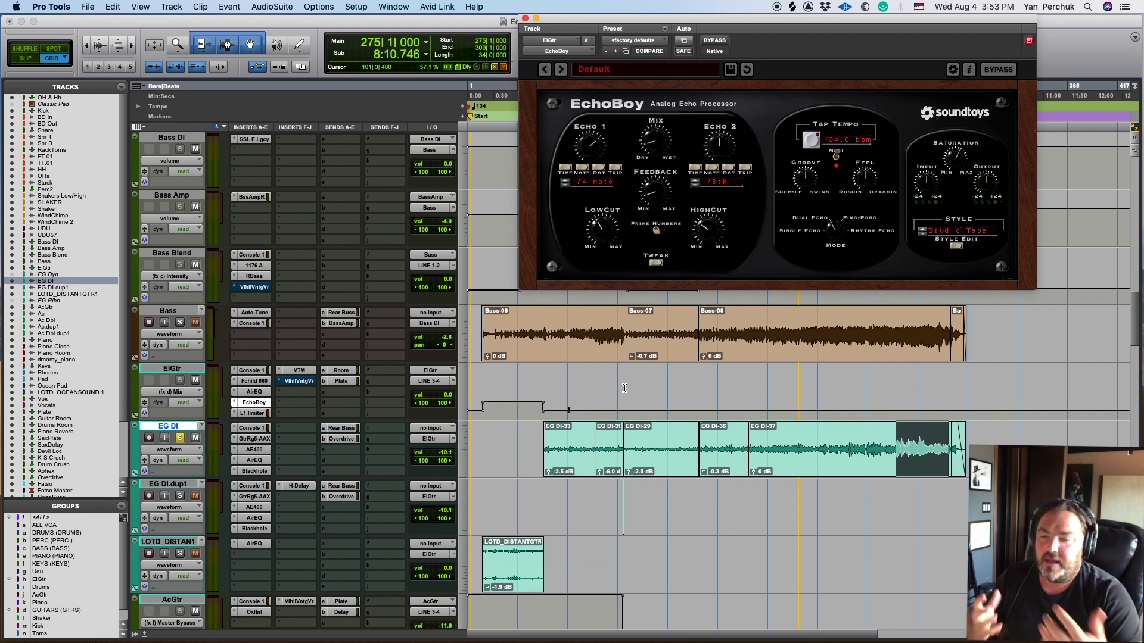
left_click(260, 412)
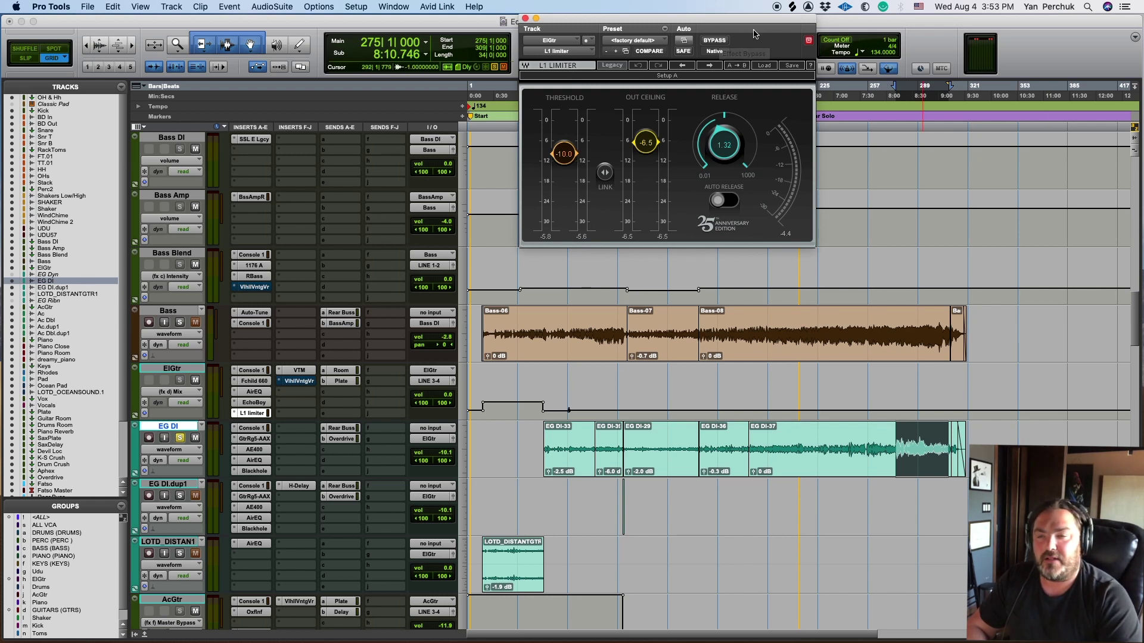
Play the guitar ending, toggling the L1 limiter bypass twice and leaving it active.
key("space")
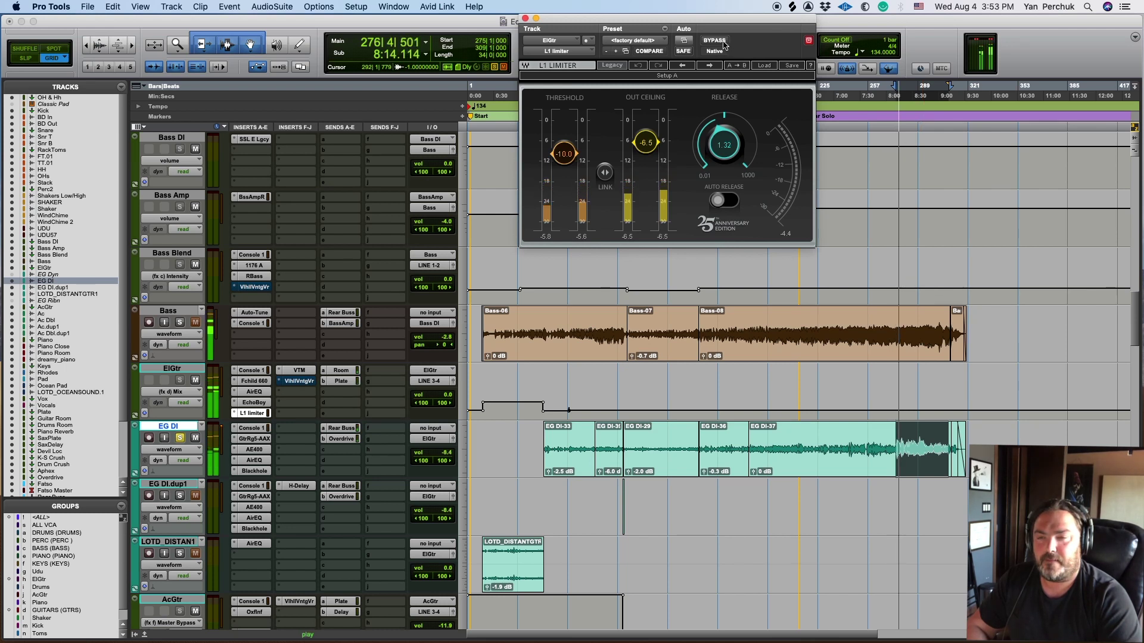
left_click(719, 41)
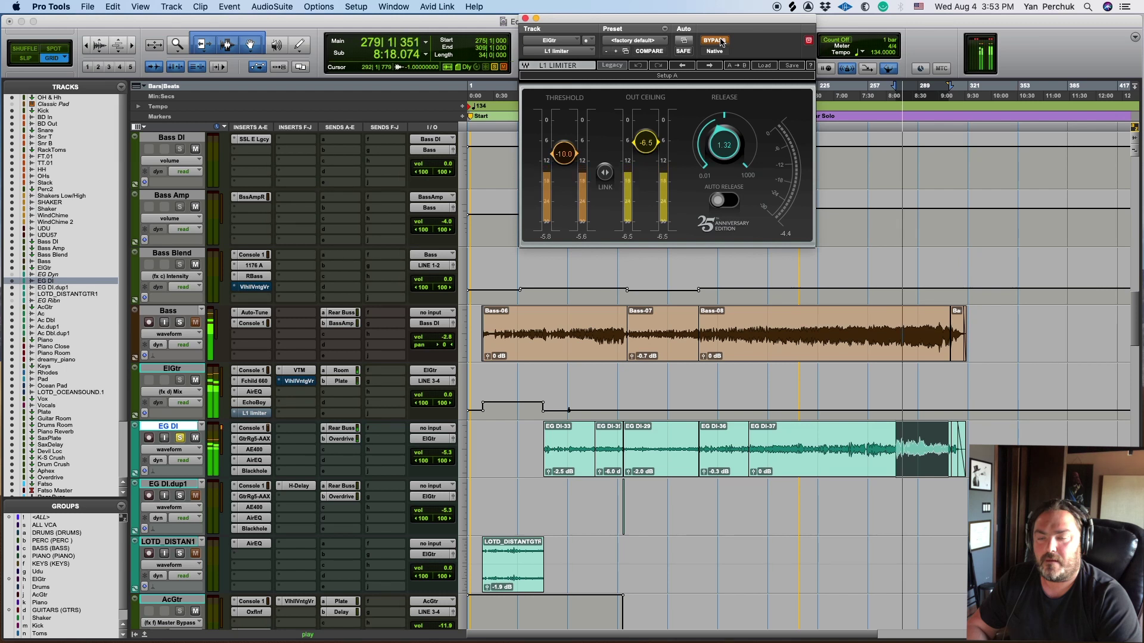
left_click(720, 41)
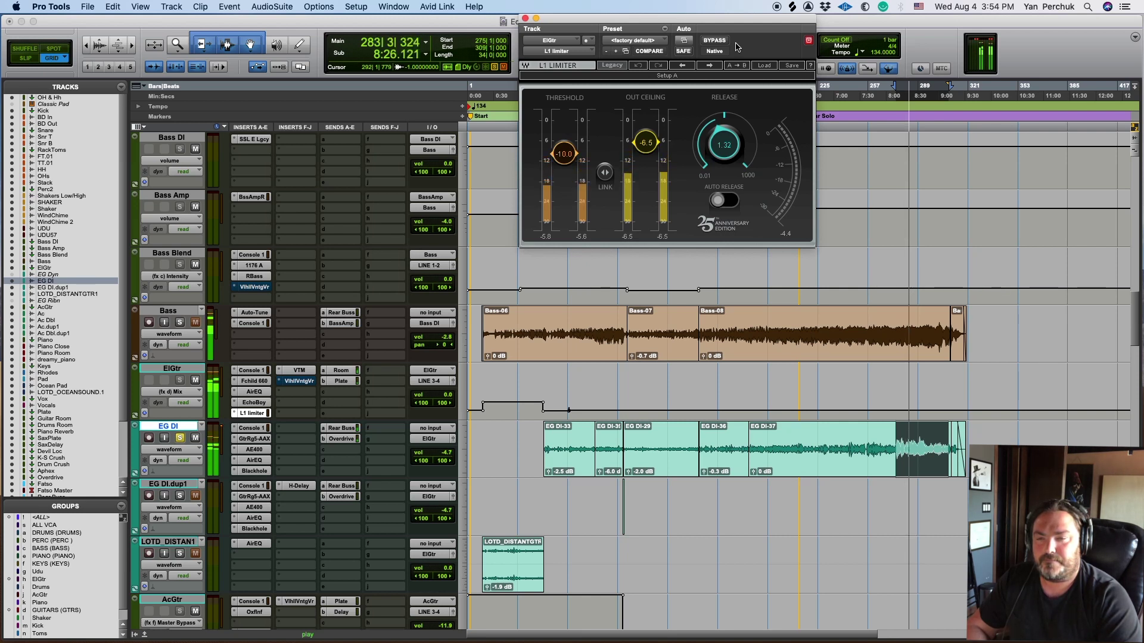
left_click(723, 41)
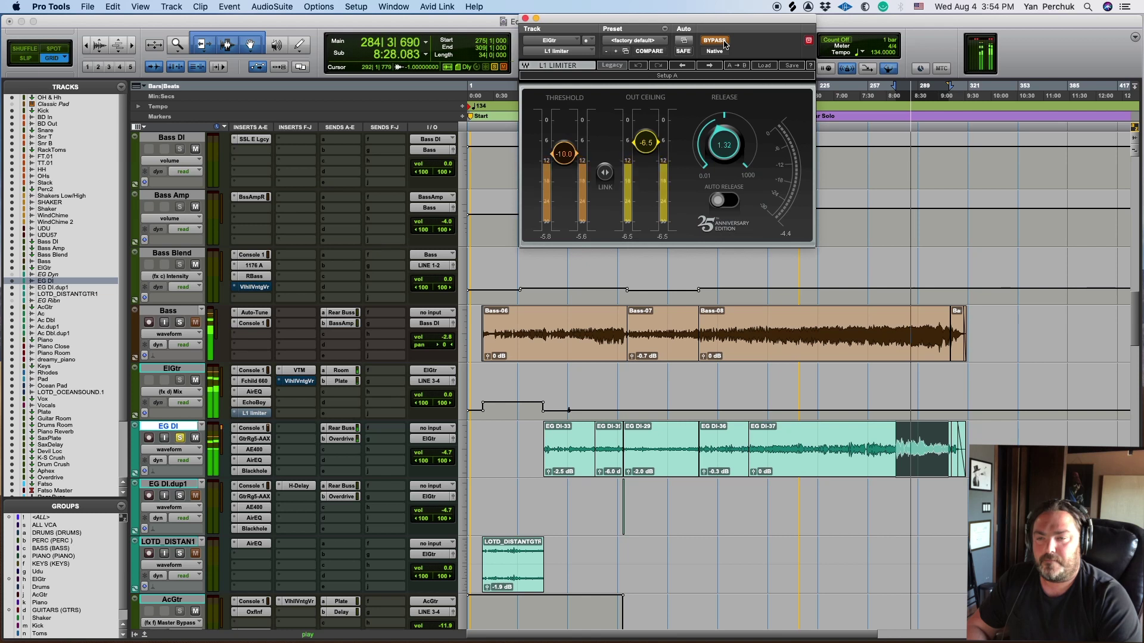
left_click(725, 43)
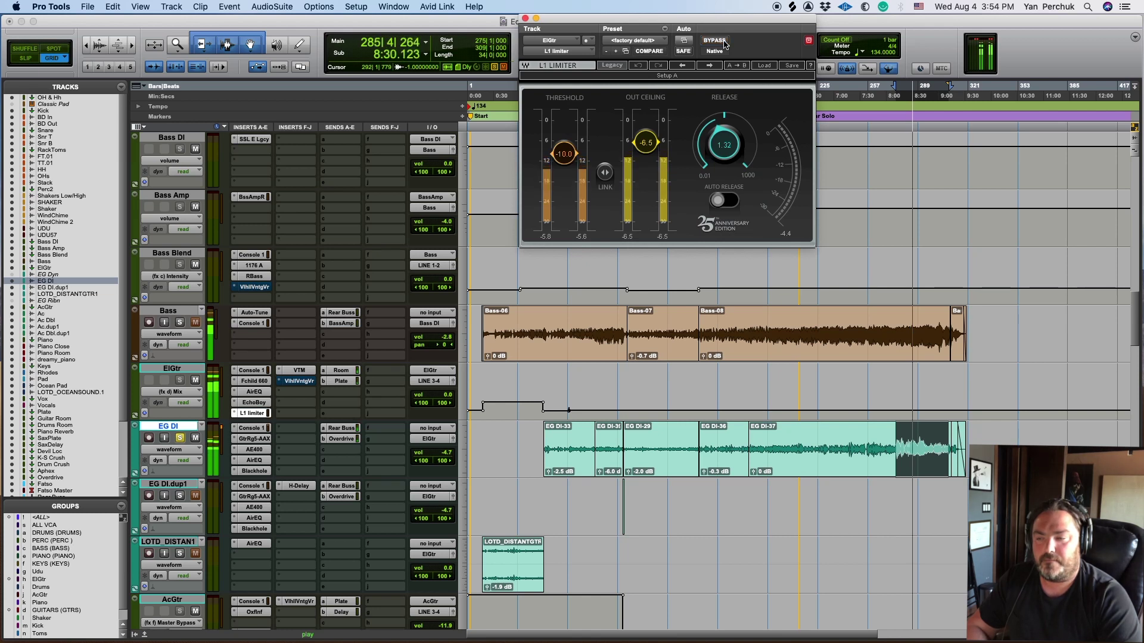
key("space")
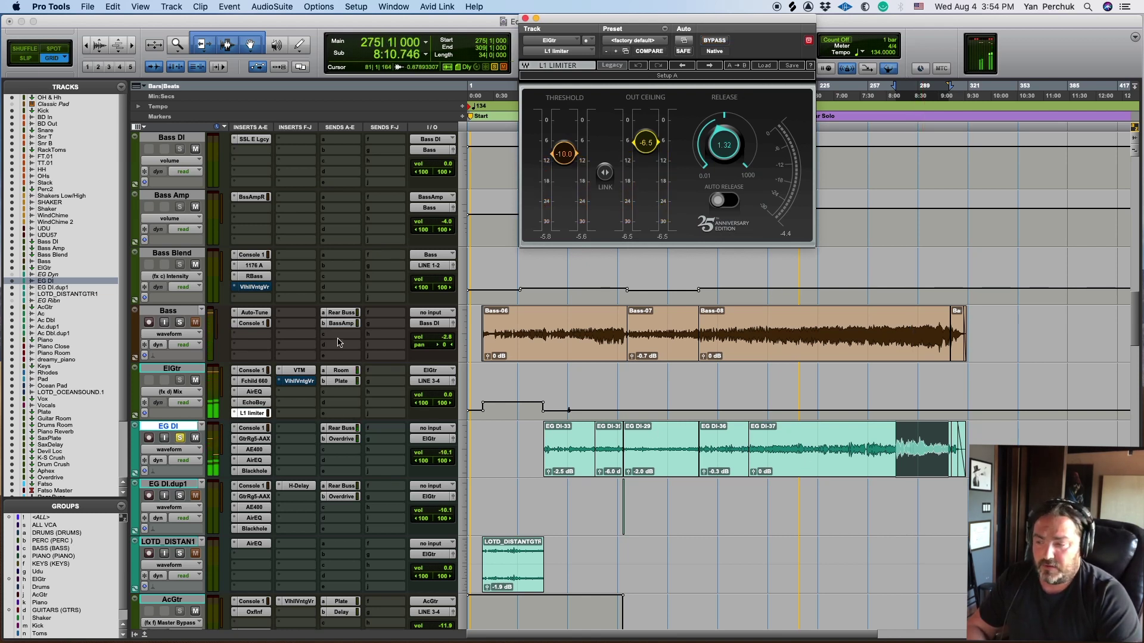
left_click(301, 371)
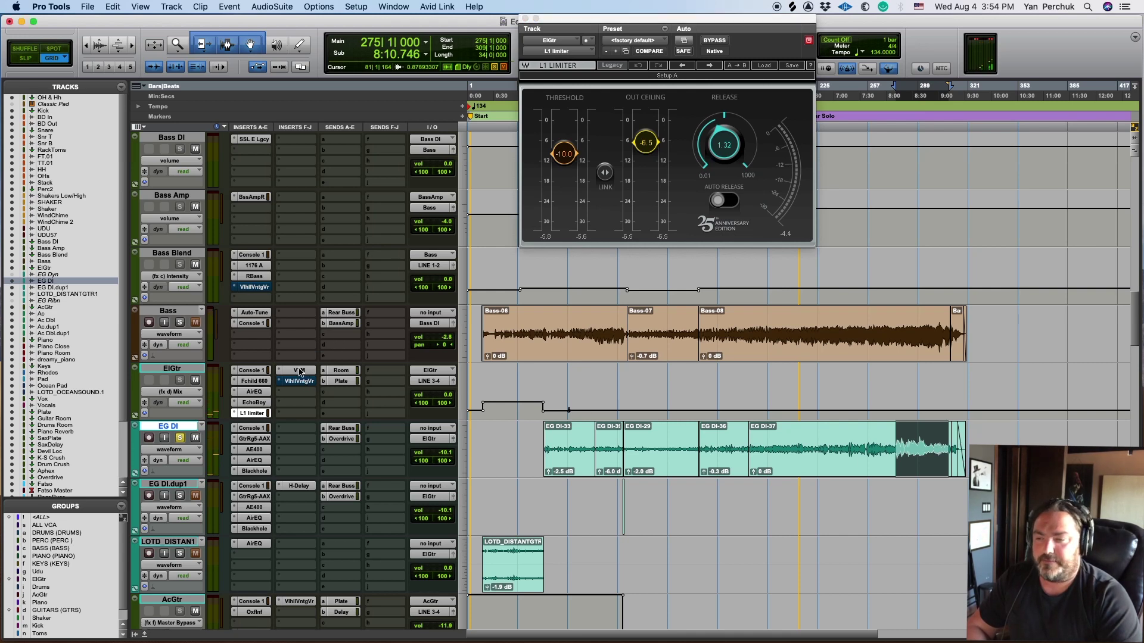
Open ElGtr's Virtual Tape Machines, shift its window left, and play it bypassed then active.
left_click(301, 372)
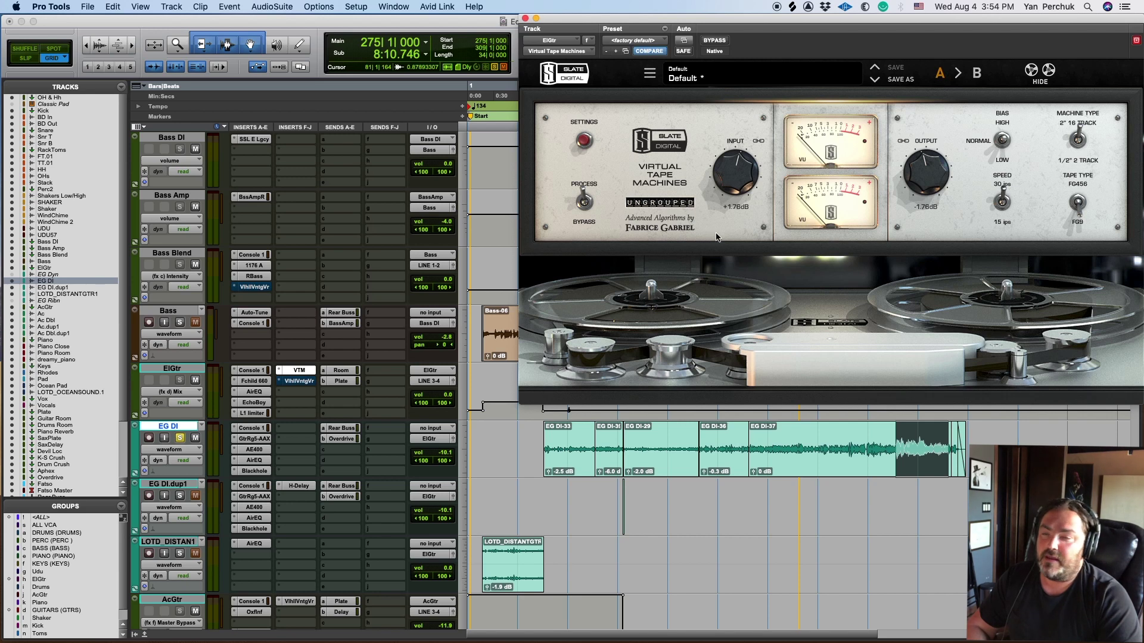
left_click_drag(864, 27, 725, 26)
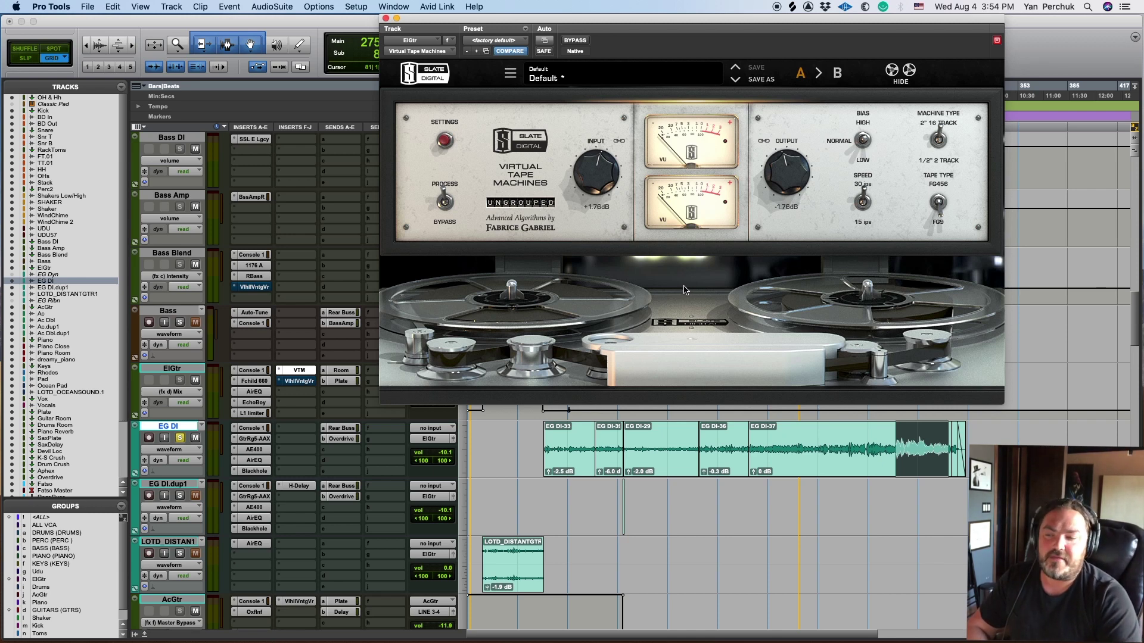
key("space")
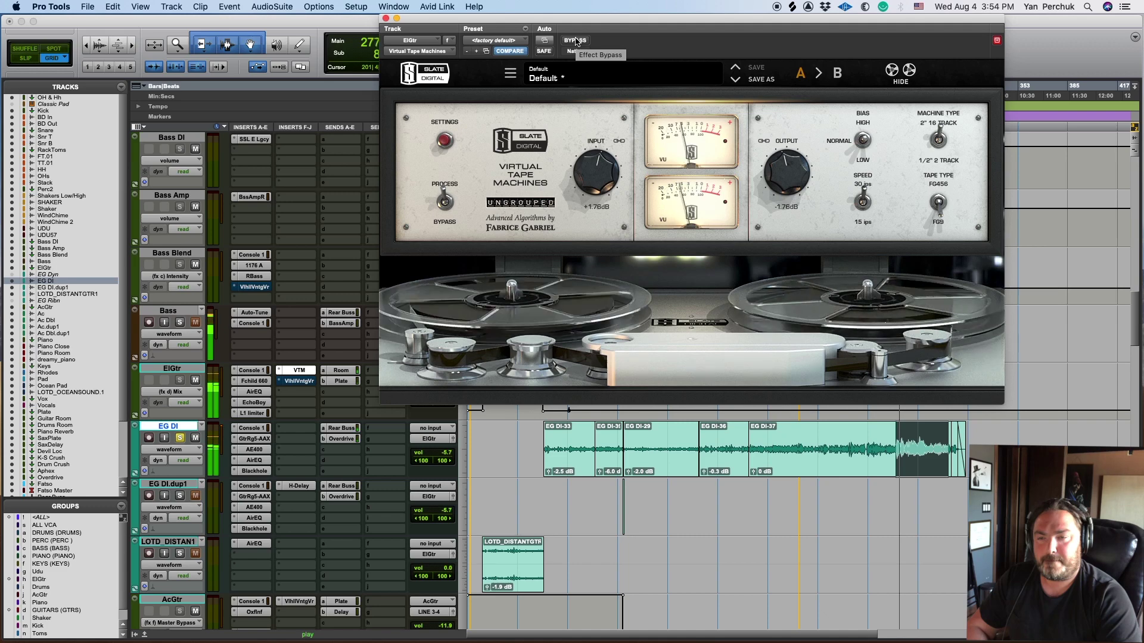
left_click(576, 41)
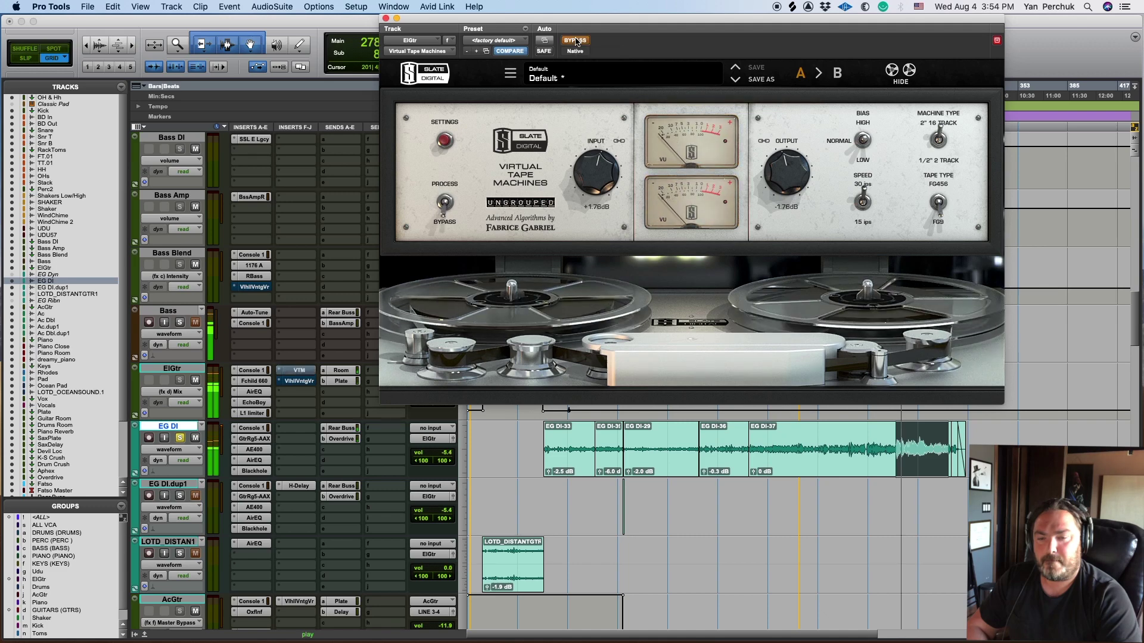
left_click(575, 41)
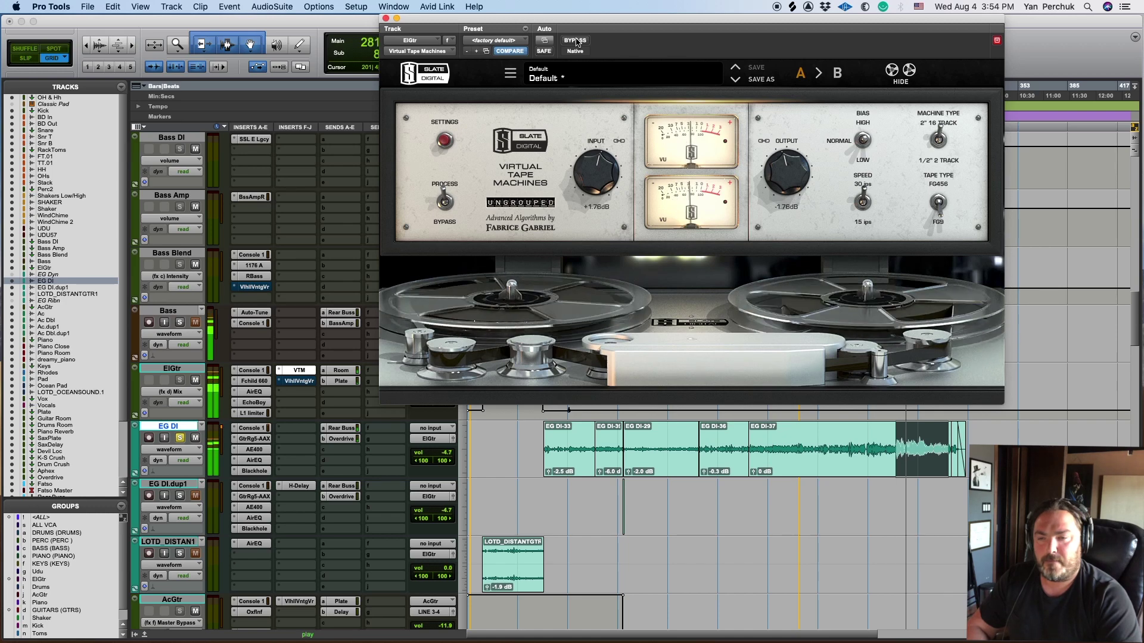
Stop playback, close the tape window, and show ElGtr's Master Bypass automation lane.
key("space")
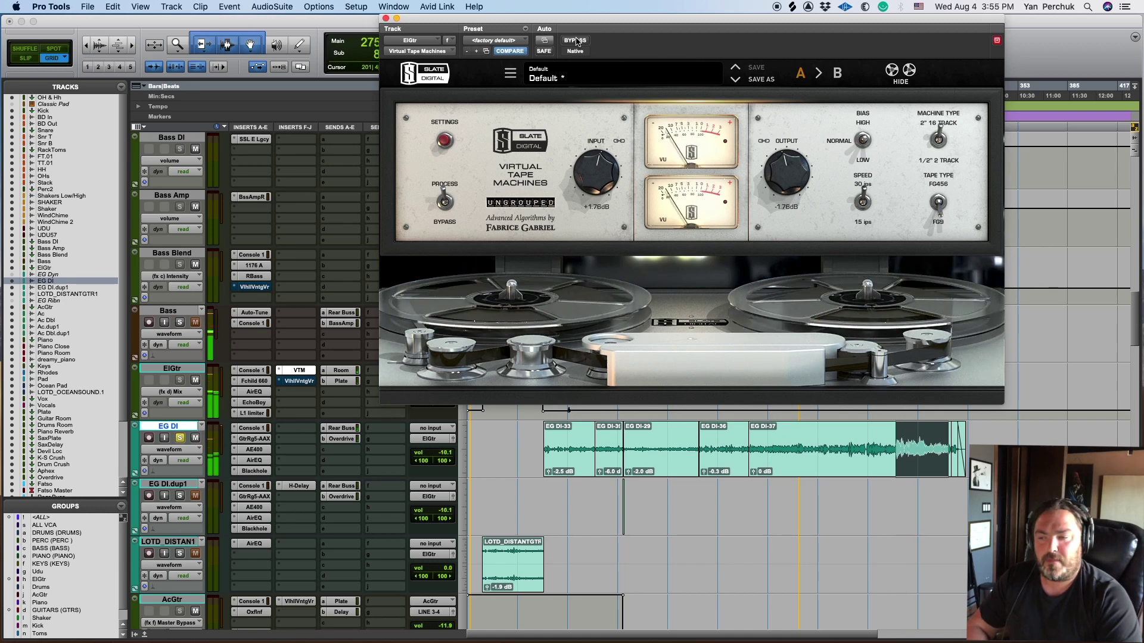
left_click(385, 19)
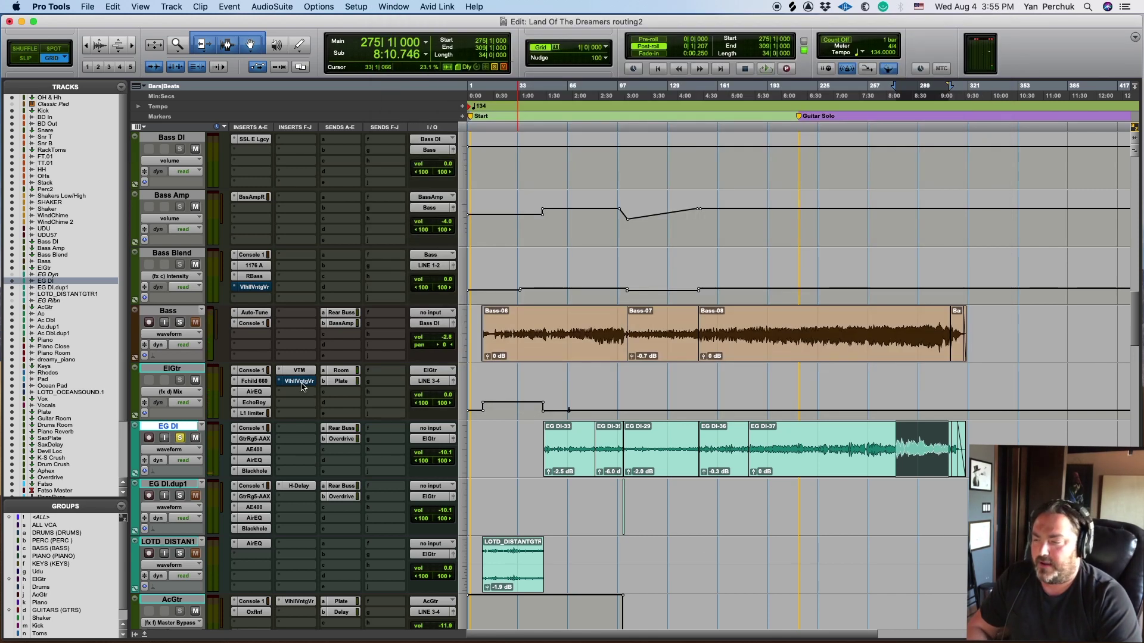
left_click(173, 394)
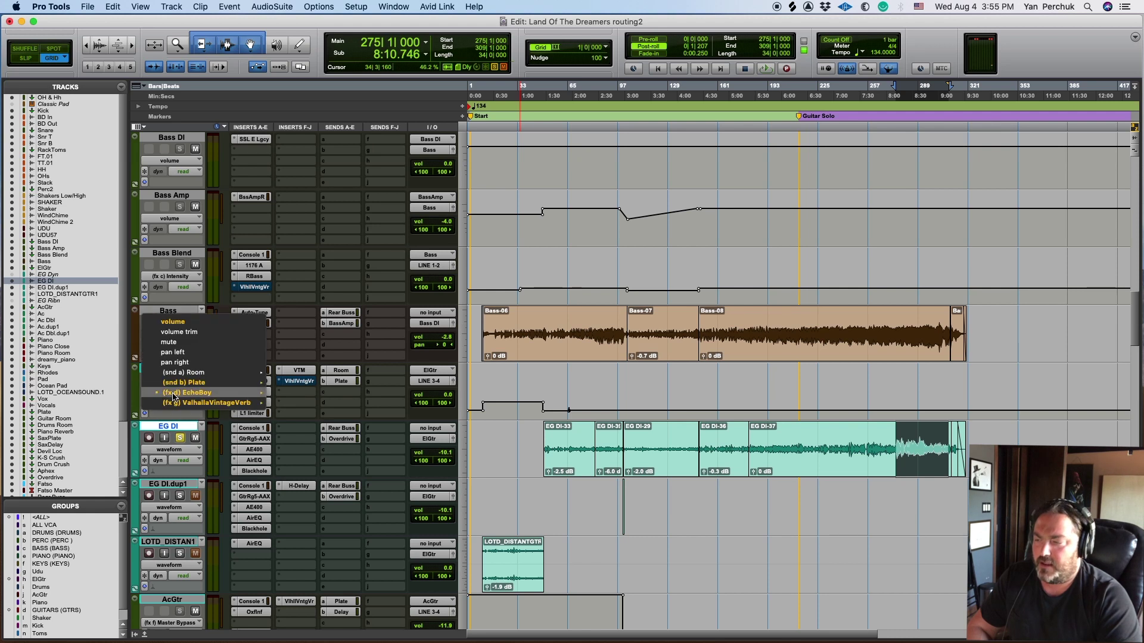
mouse_move(221, 404)
left_click(315, 407)
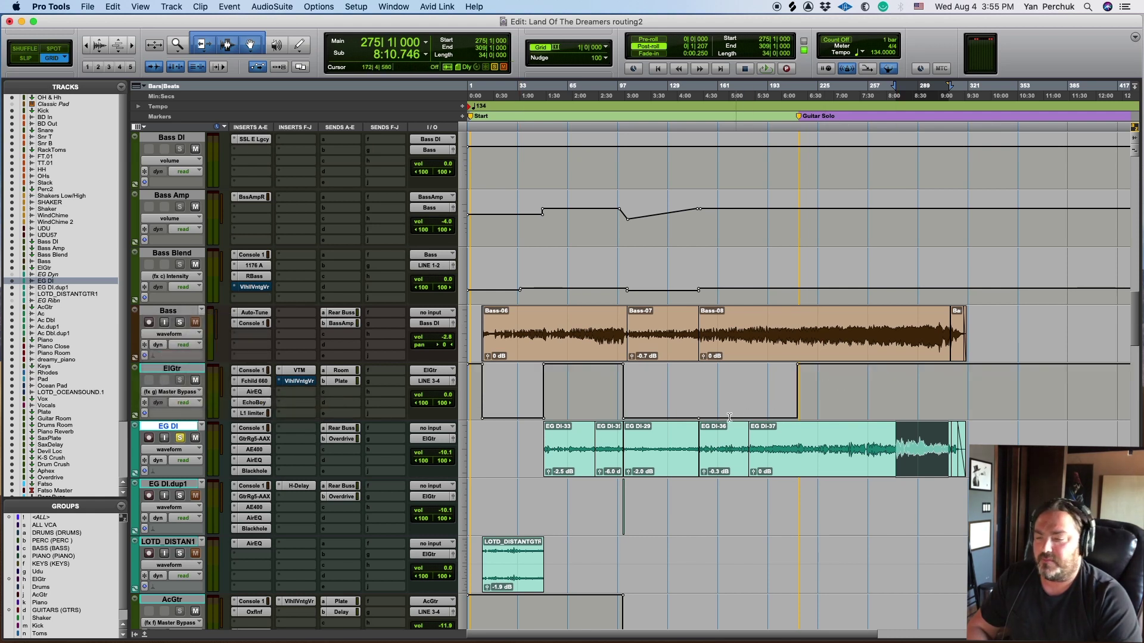
Start playback from bar 227, then restart it from bar 181.
left_click(821, 396)
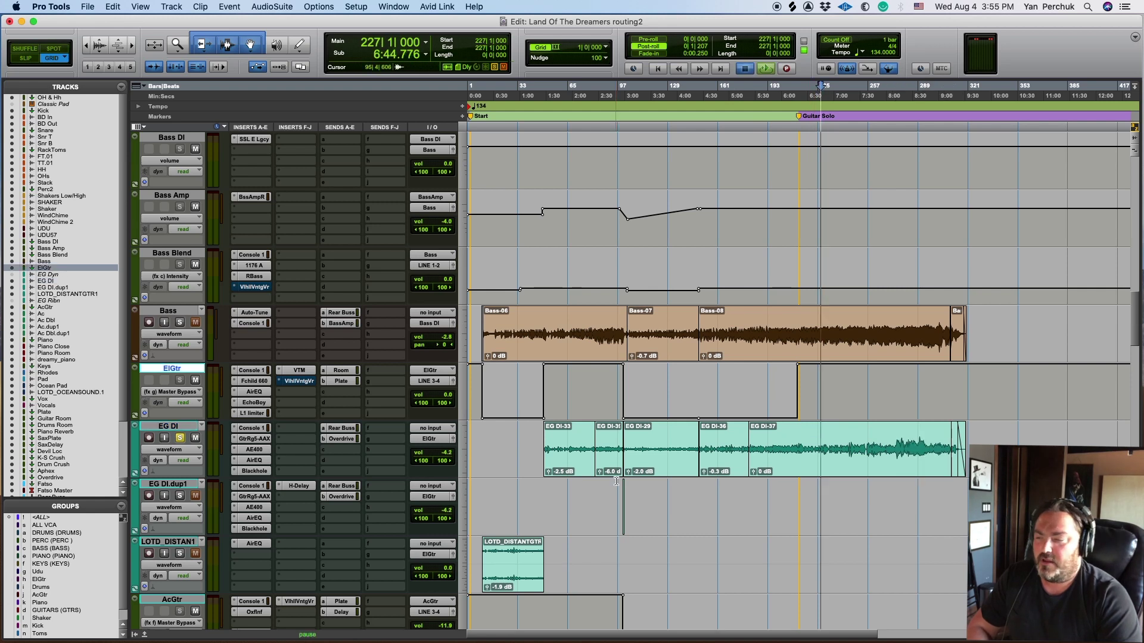
key("space")
left_click(748, 400)
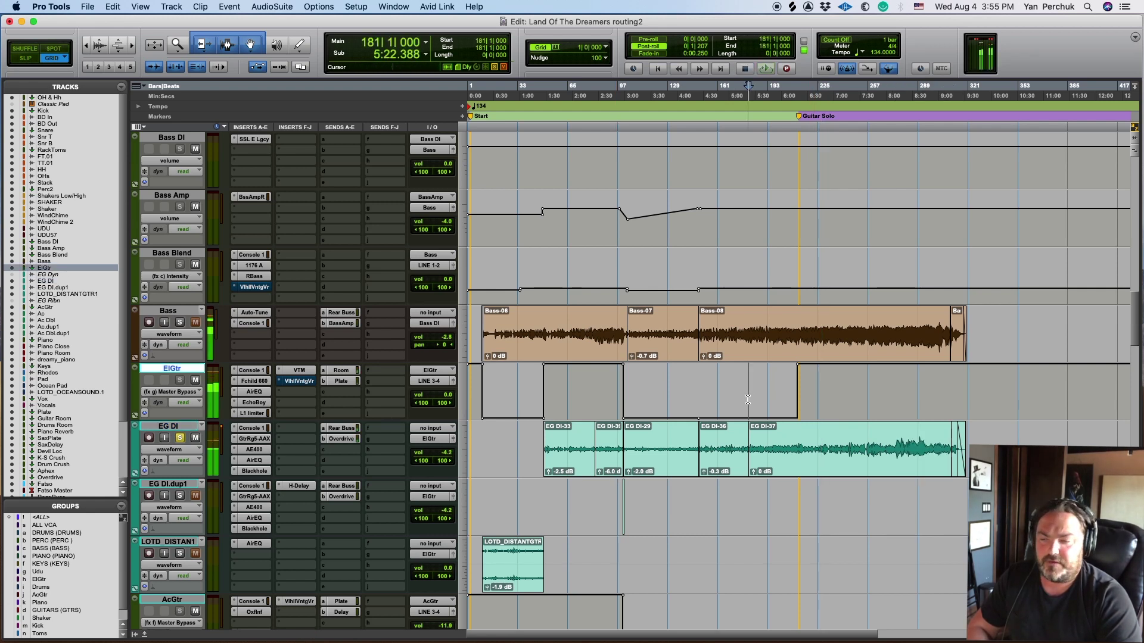
key("space")
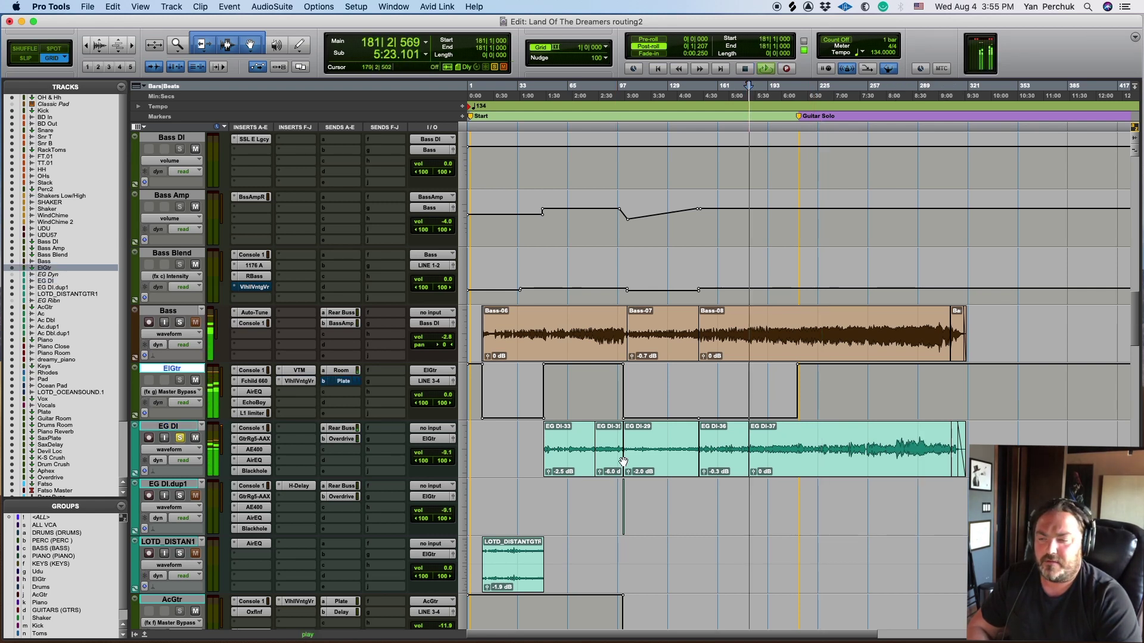
Open ElGtr's ValhallaVintageVerb and play from bar 158, making it inactive then active.
left_click(300, 382)
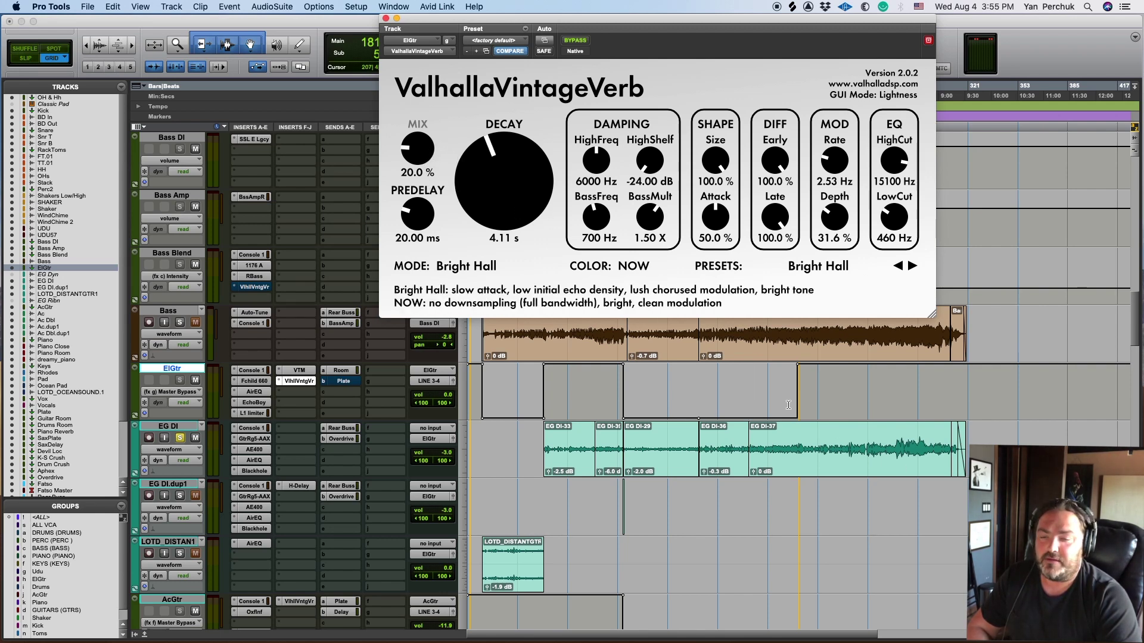
left_click(714, 387)
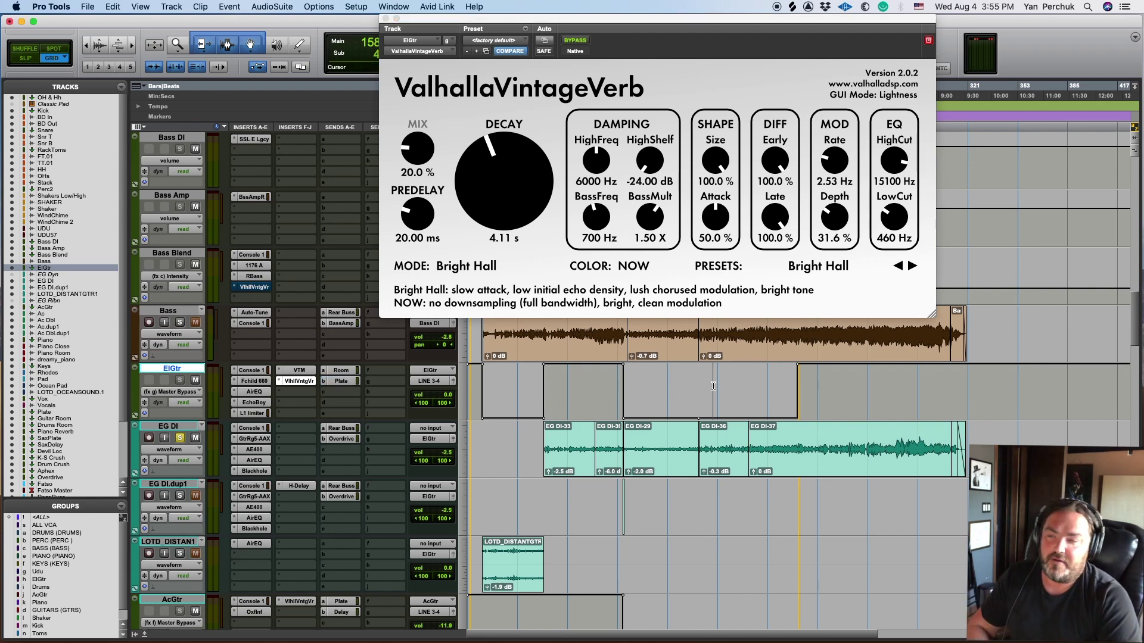
key("space")
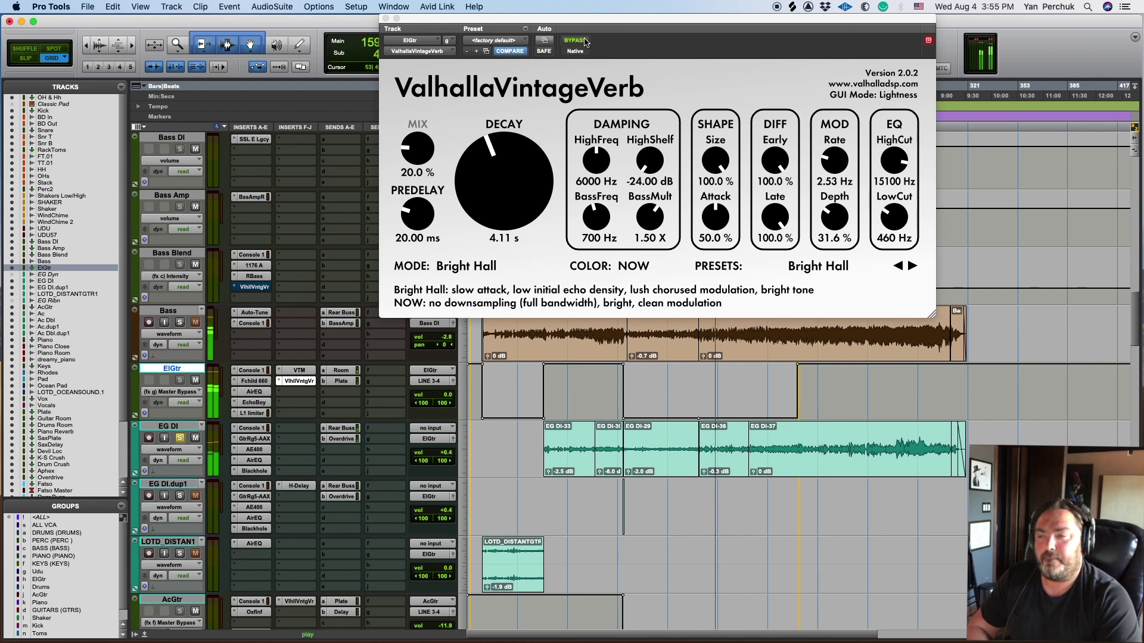
left_click(309, 384, "ctrl+super")
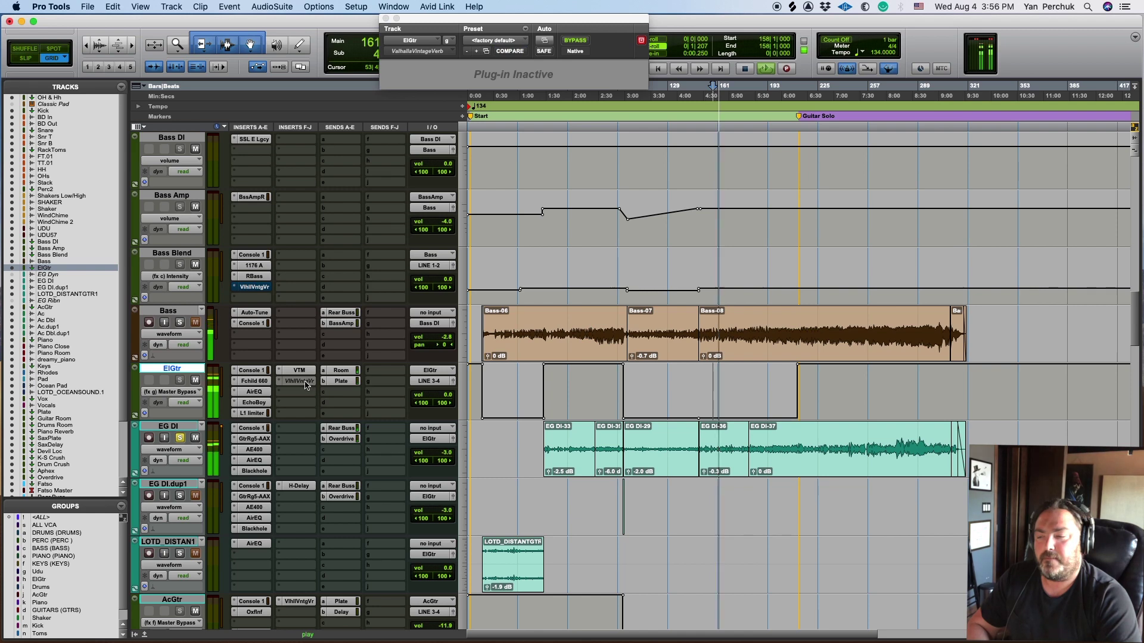
left_click(299, 381, "ctrl+super")
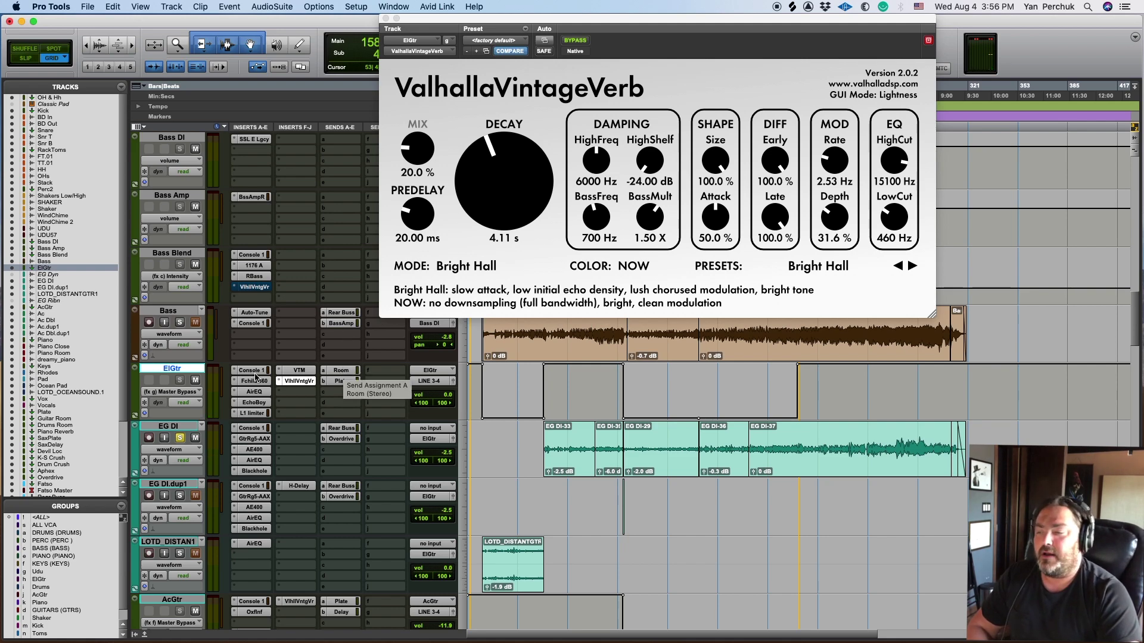
Scroll to the Guitar Room aux, inspect its Z-Room reverb, and close that window.
scroll(225, 398, "down", 15)
scroll(225, 398, "down", 10)
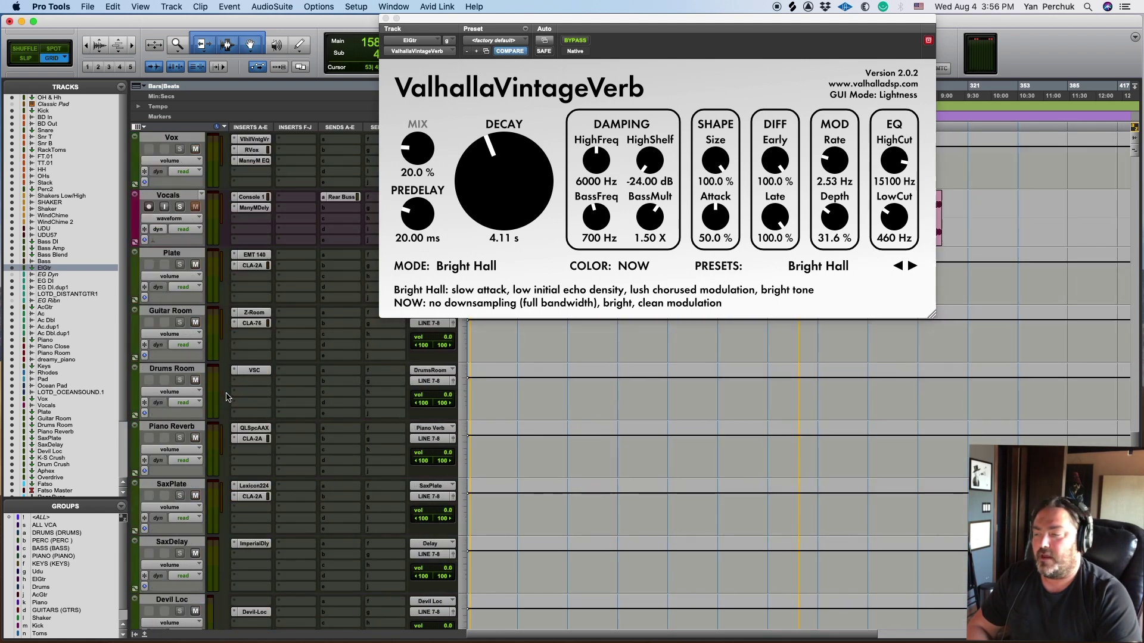
left_click(254, 313)
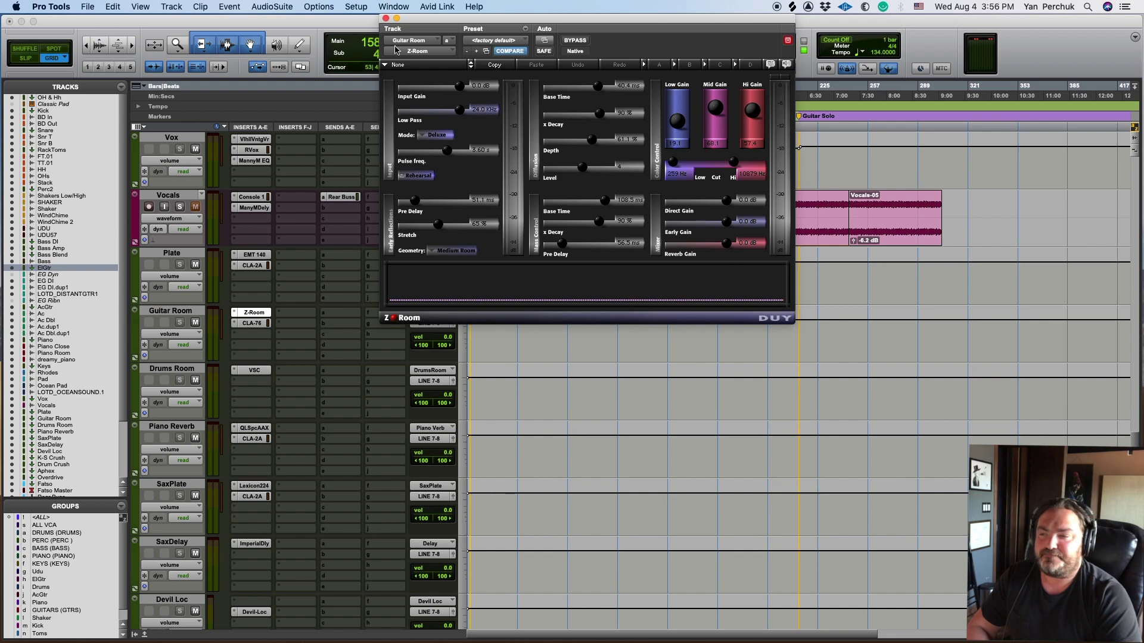
left_click(385, 20)
scroll(334, 361, "up", 20)
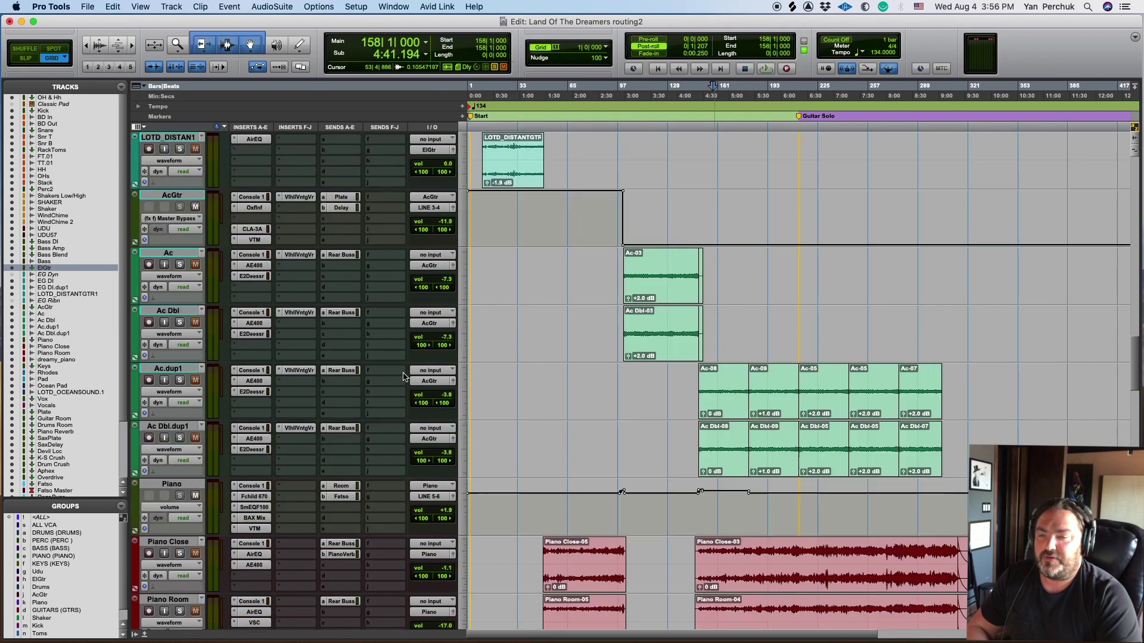
scroll(407, 377, "down", 10)
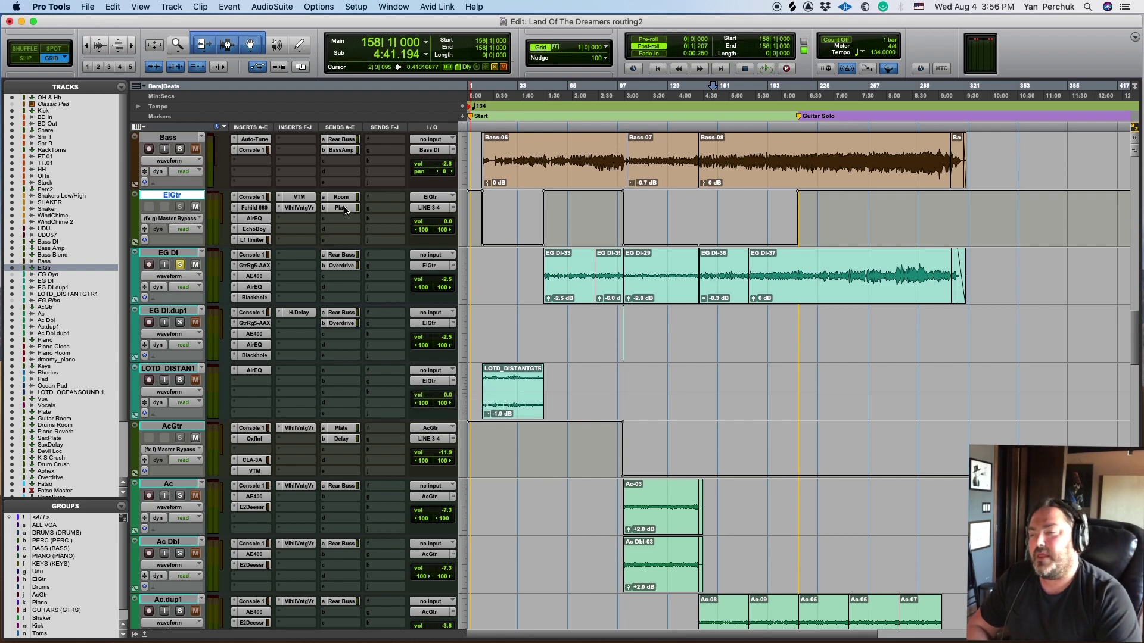
scroll(344, 211, "down", 15)
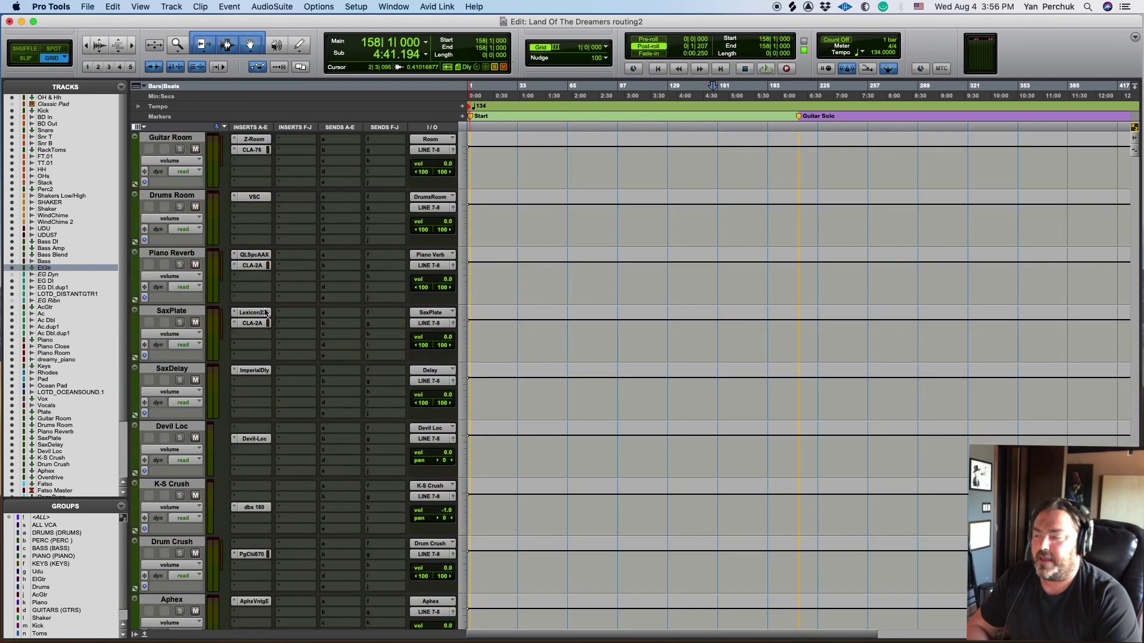
Open the Plate aux's EMT 140 reverb and drag its window down and right, clear of the guitar tracks.
left_click(253, 371)
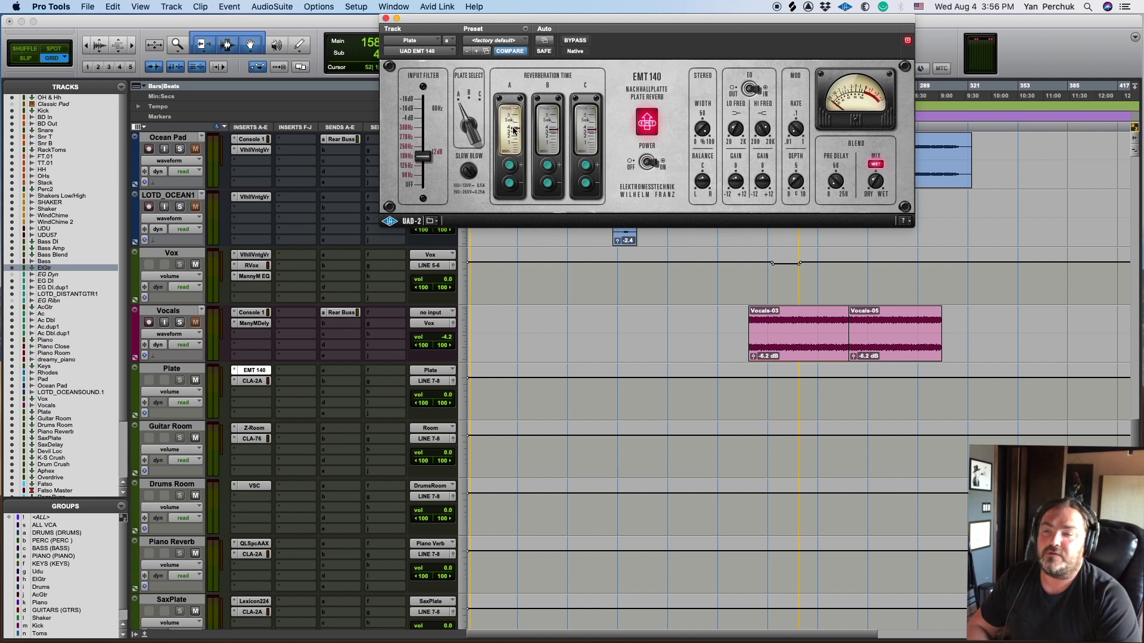
left_click_drag(638, 20, 638, 227)
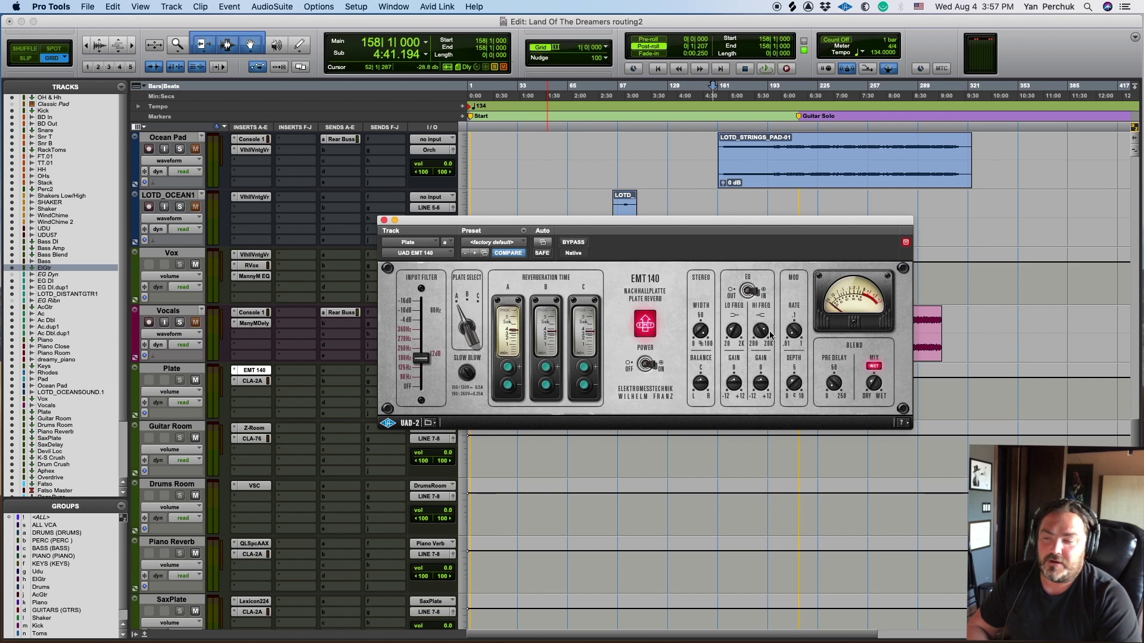
left_click_drag(567, 227, 584, 411)
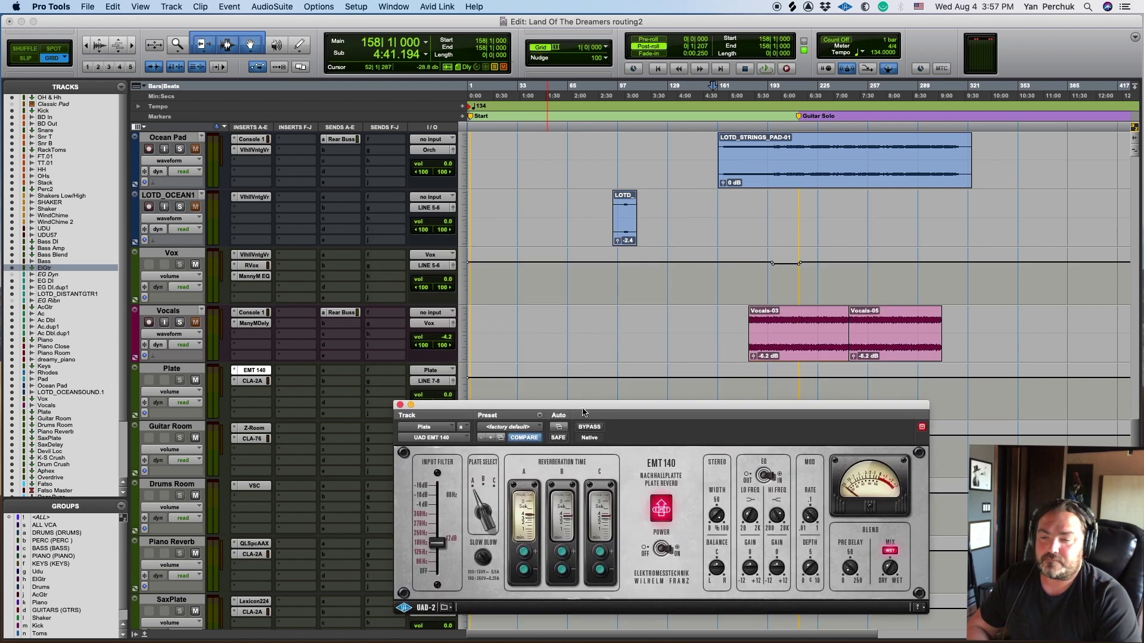
scroll(639, 327, "up", 15)
scroll(639, 327, "down", 8)
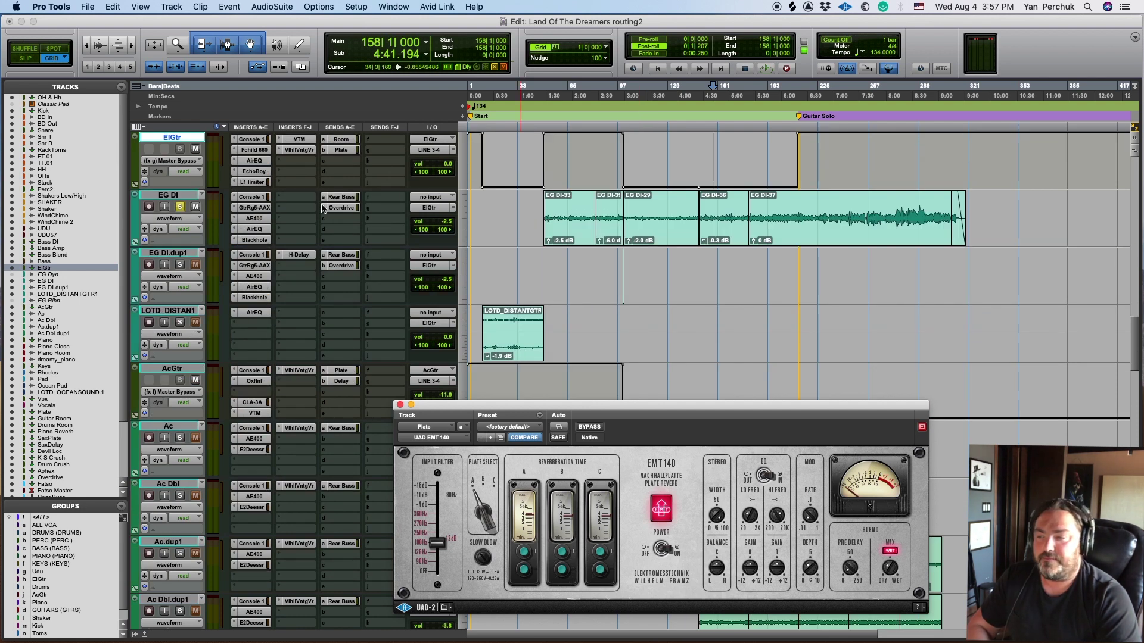
During playback, bypass the ElGtr Room and Plate reverb sends, re-enable Plate, then stop at bar 158.
key("space")
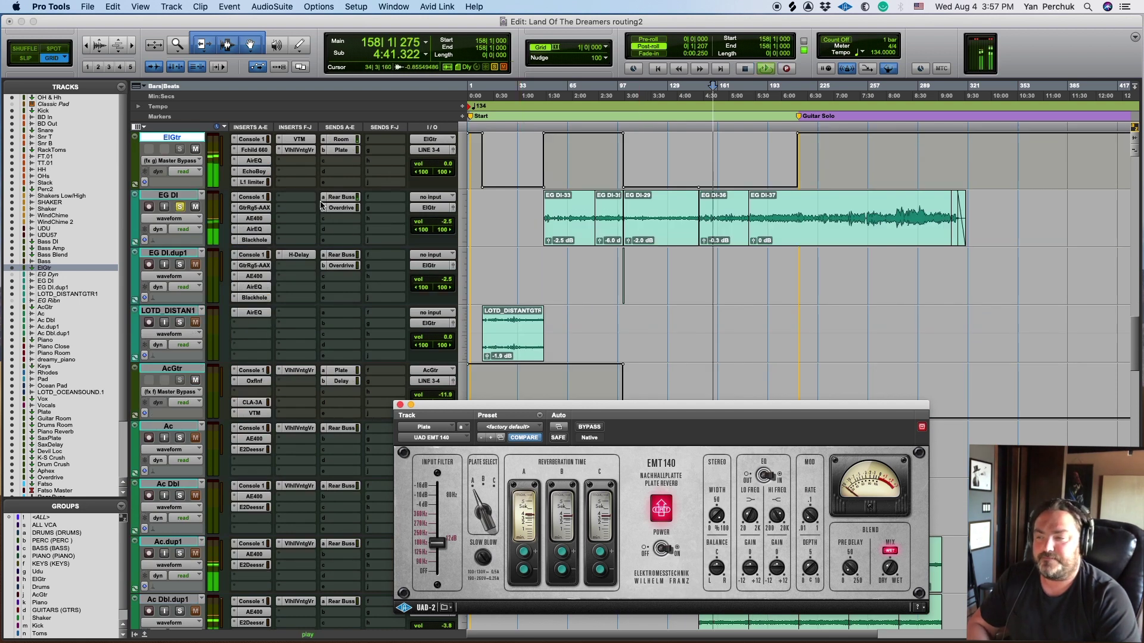
left_click(346, 140, "ctrl+super")
left_click(357, 151, "ctrl+super")
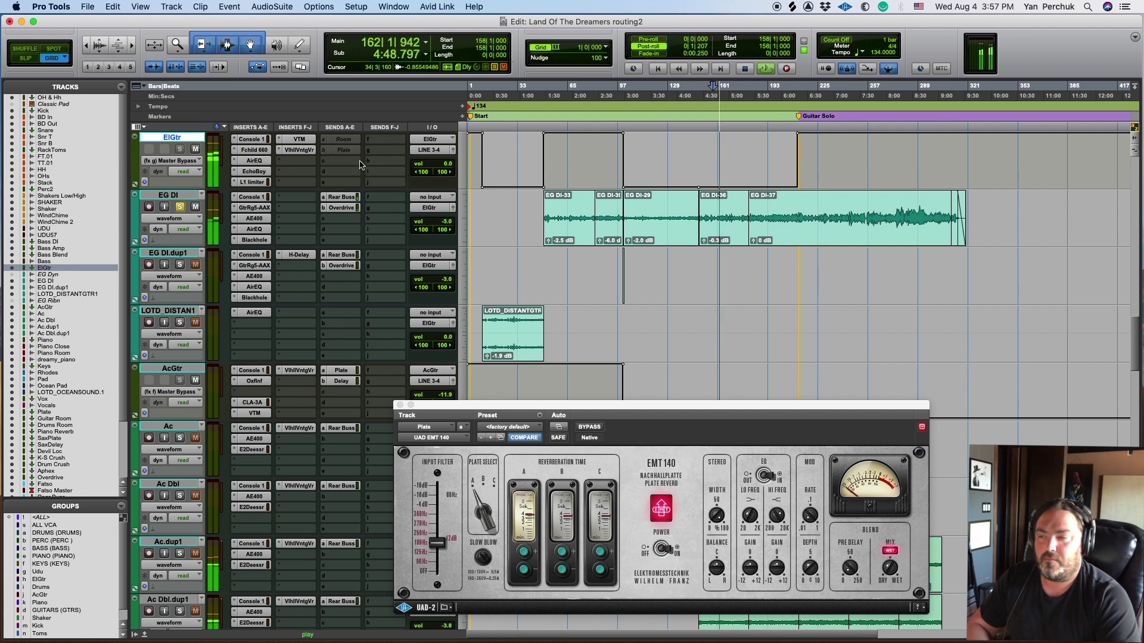
left_click(349, 151, "ctrl+super")
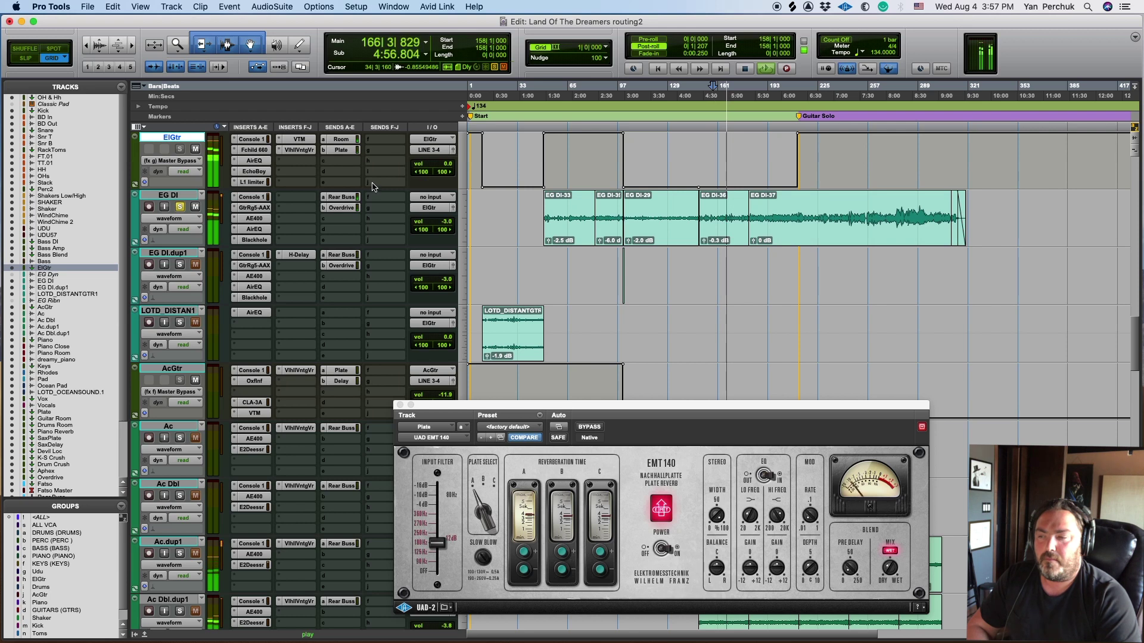
key("space")
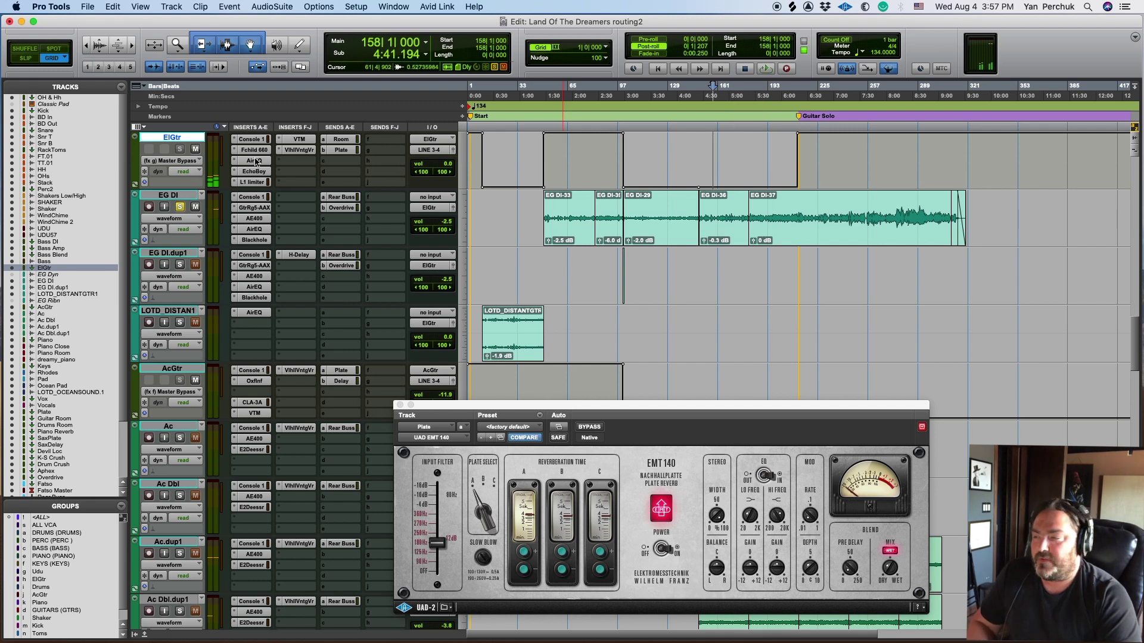
Deactivate all EG DI and ElGtr inserts and sends, including Console 1, VTM, Fchild 660, L1, then play dry.
left_click(257, 198, "ctrl+super")
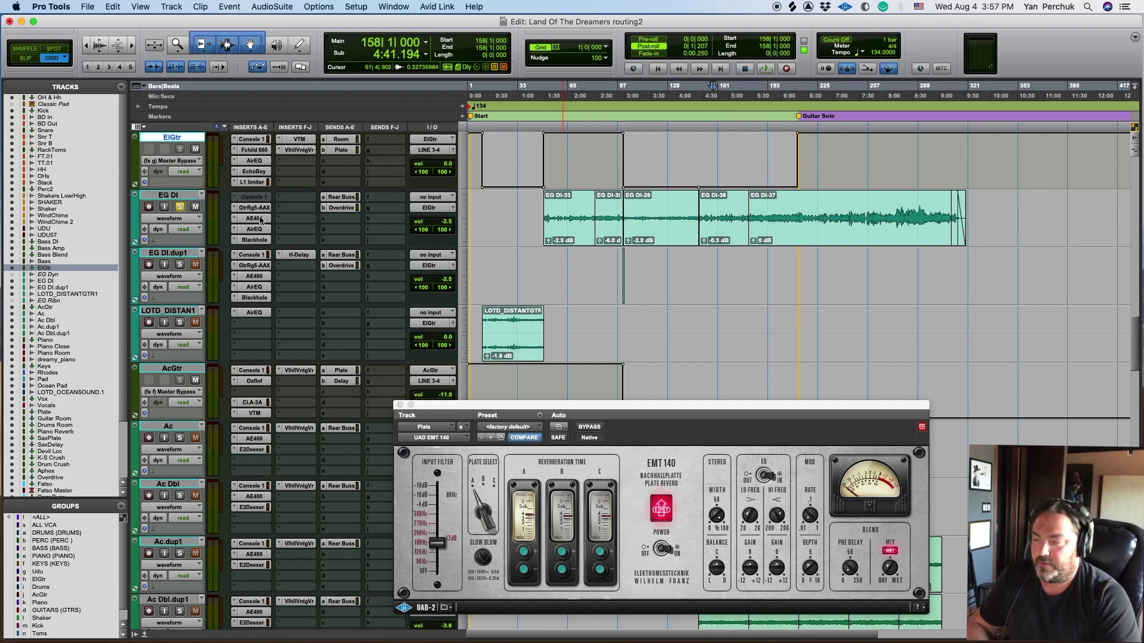
left_click(257, 219, "ctrl+super")
left_click(257, 229, "ctrl+super")
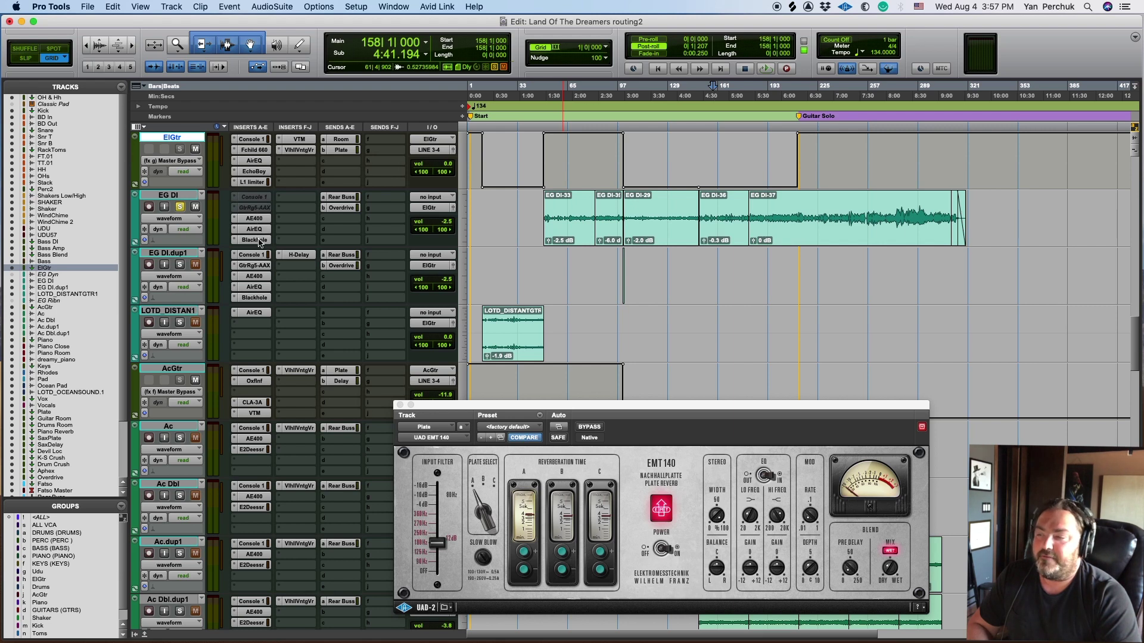
left_click(338, 208, "ctrl+super")
left_click(343, 140, "ctrl+super")
left_click(343, 150, "ctrl+super")
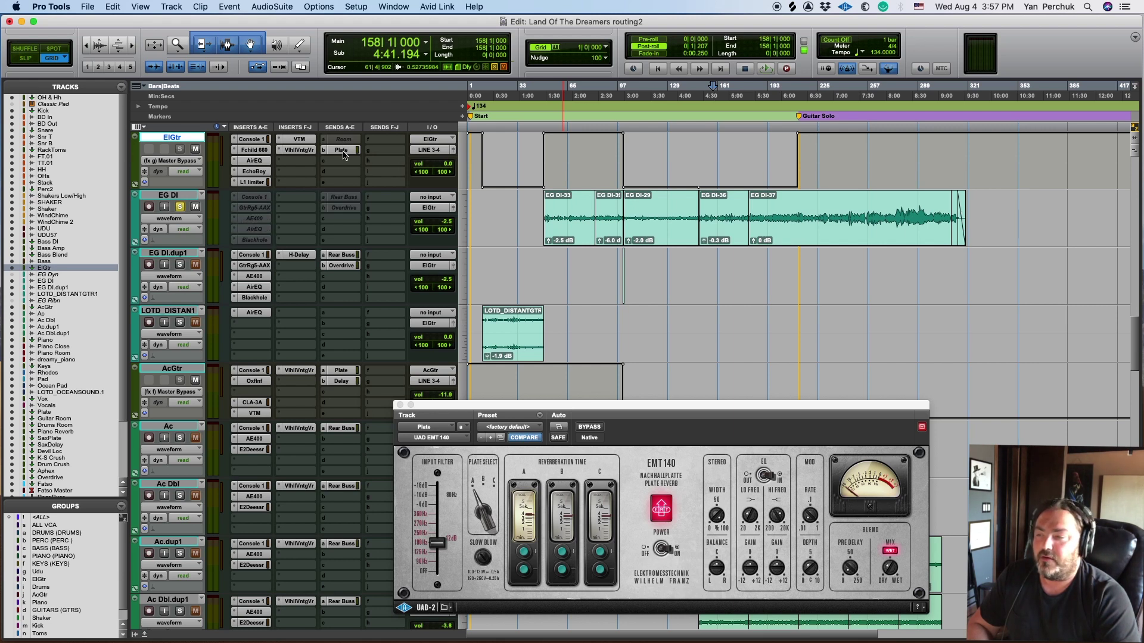
left_click(292, 151, "ctrl+super")
left_click(255, 140, "ctrl+super")
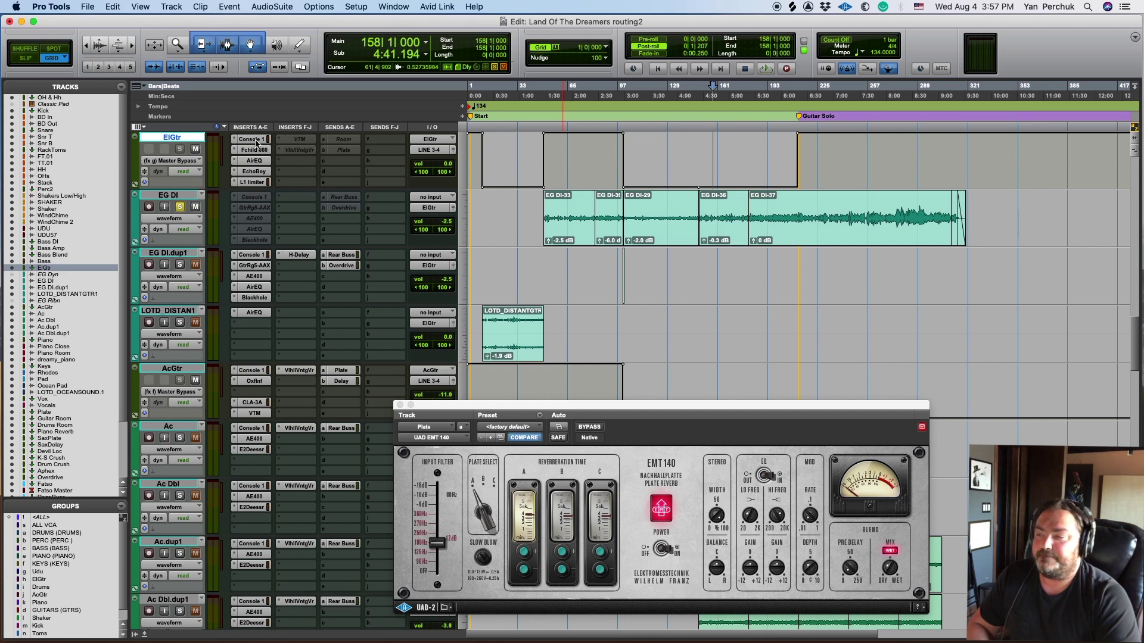
left_click(255, 150, "ctrl+super")
left_click(255, 173, "ctrl+super")
left_click(255, 182, "ctrl+super")
key("space")
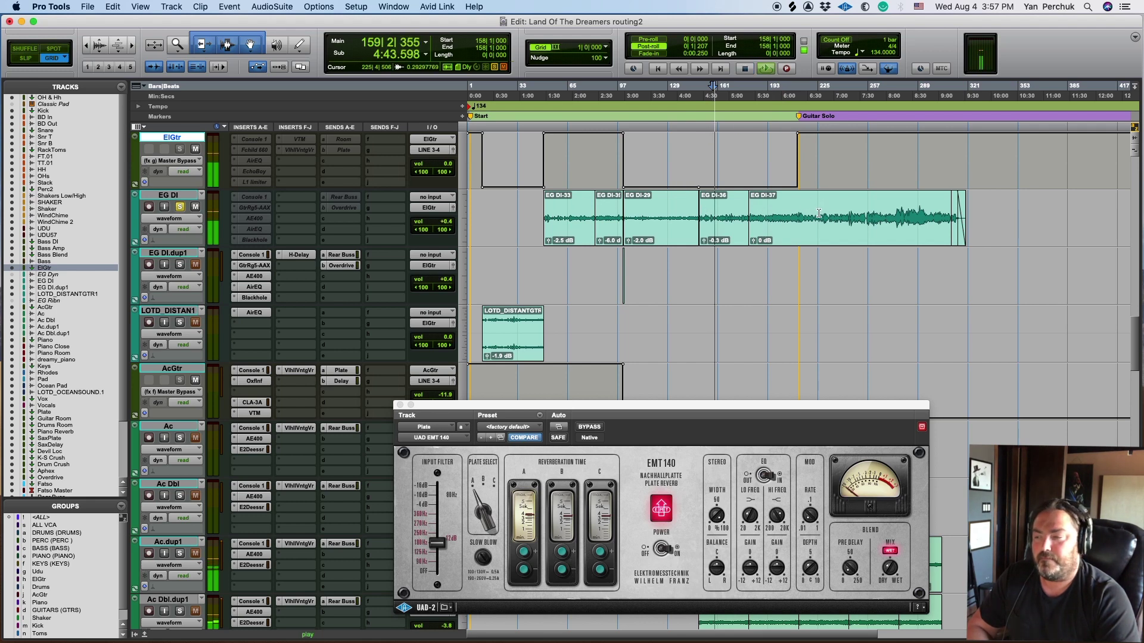
Adjust the EG DI volume fader, then stop playback back at bar 158.
mouse_move(451, 221)
left_mouse_down()
mouse_move(450, 205)
mouse_move(450, 222)
left_mouse_up()
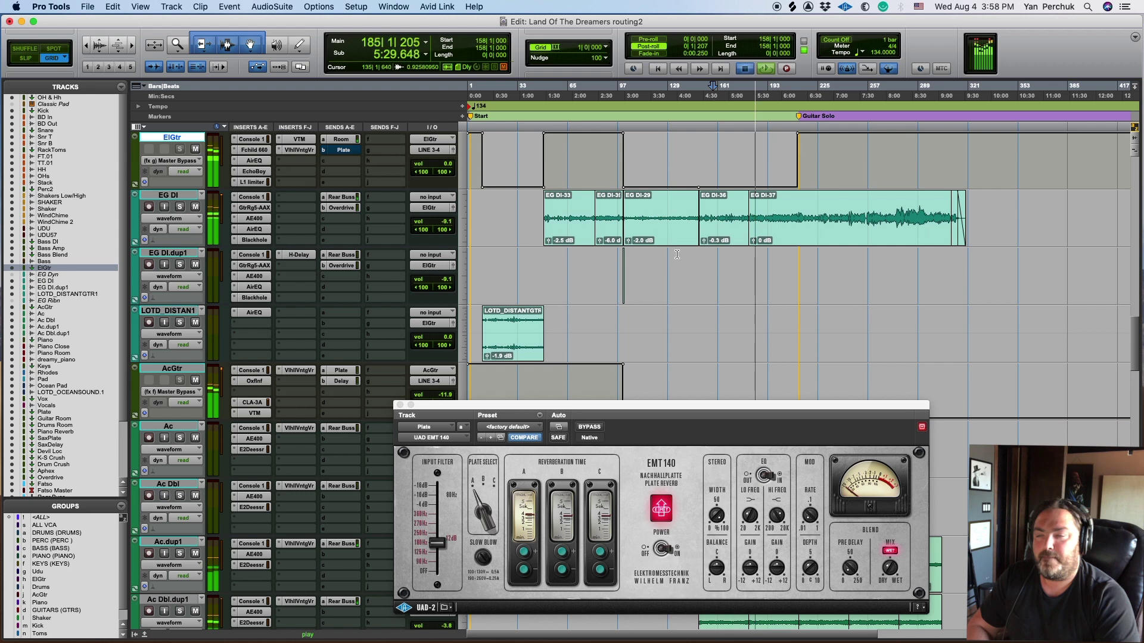
key("space")
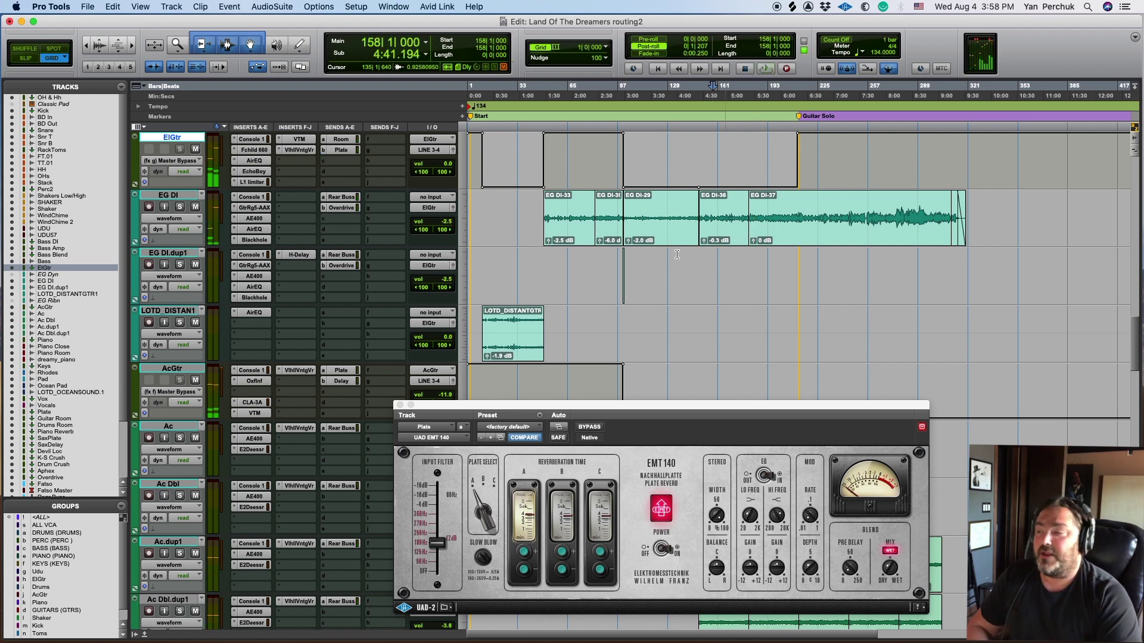